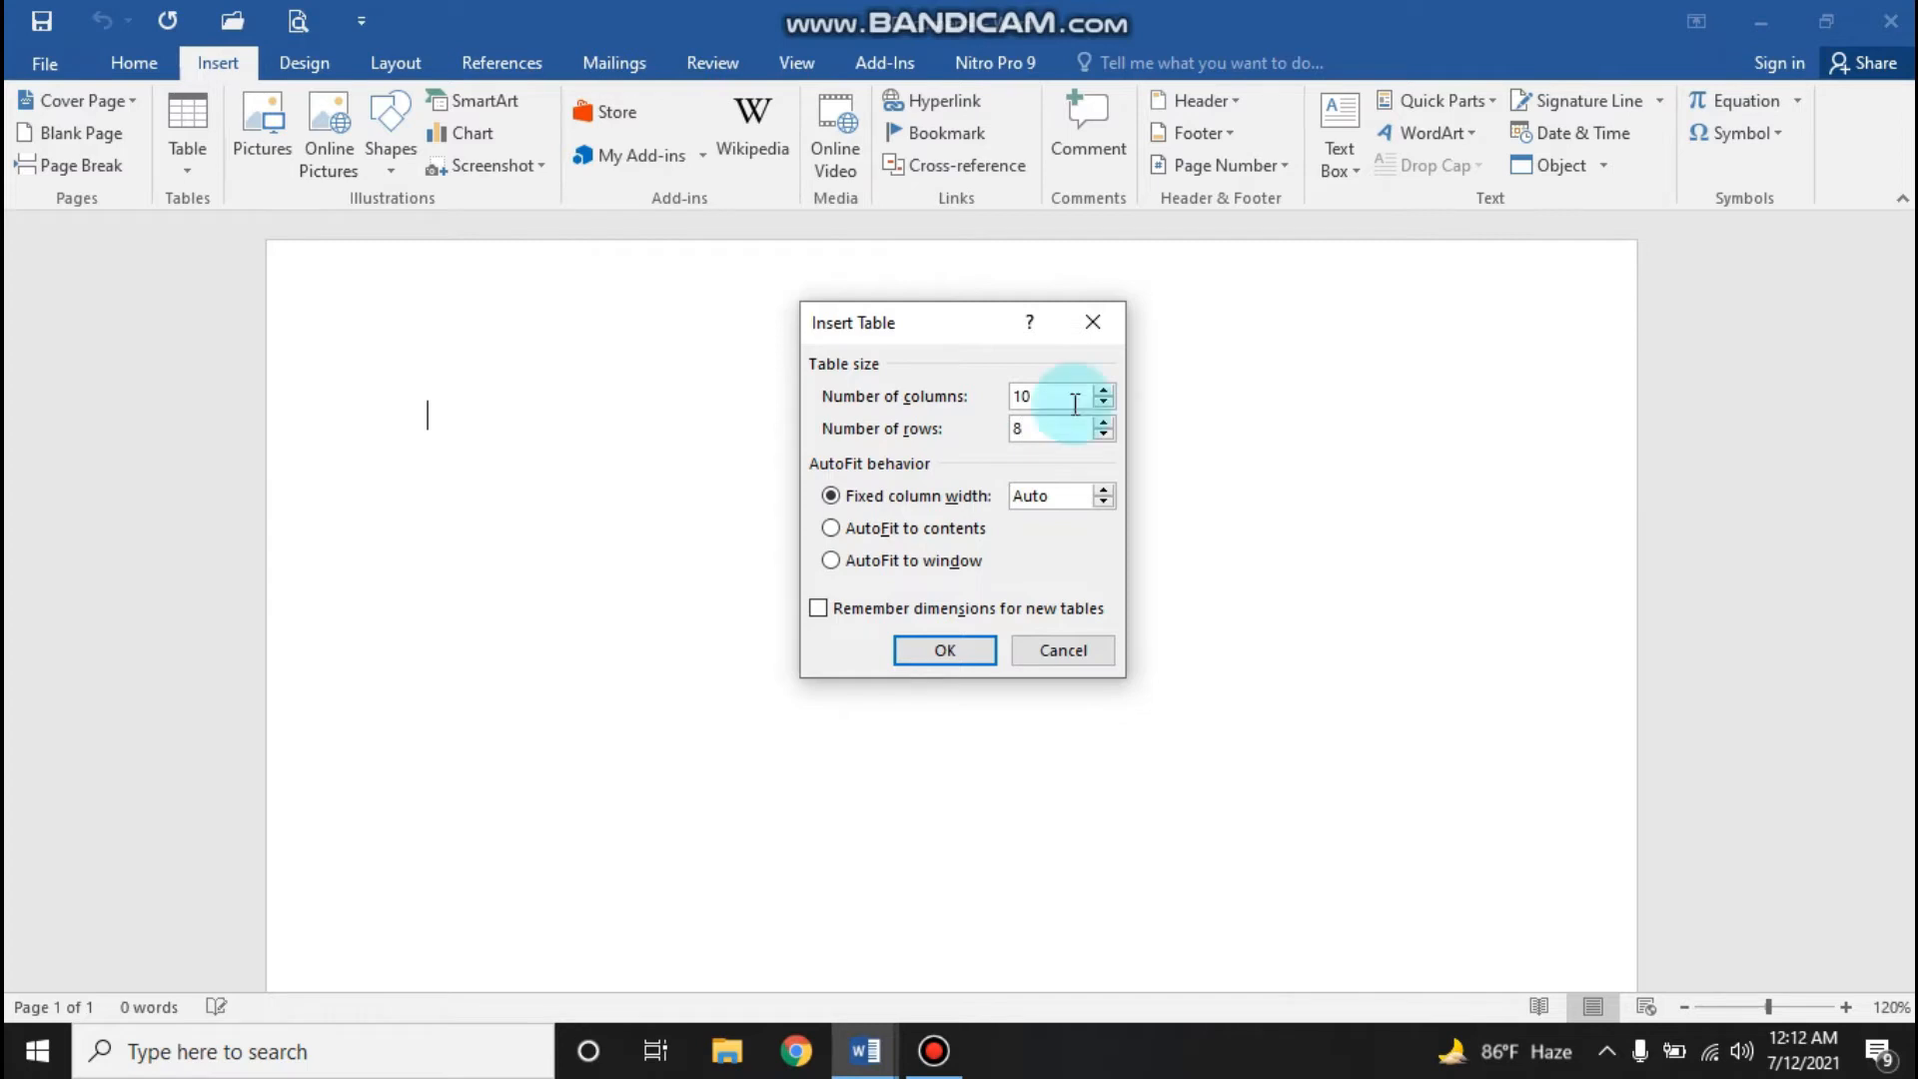
Step: Insert a table with 10 columns and 8 rows at automatic fixed column width, and place the cursor in its last cell
click(944, 650)
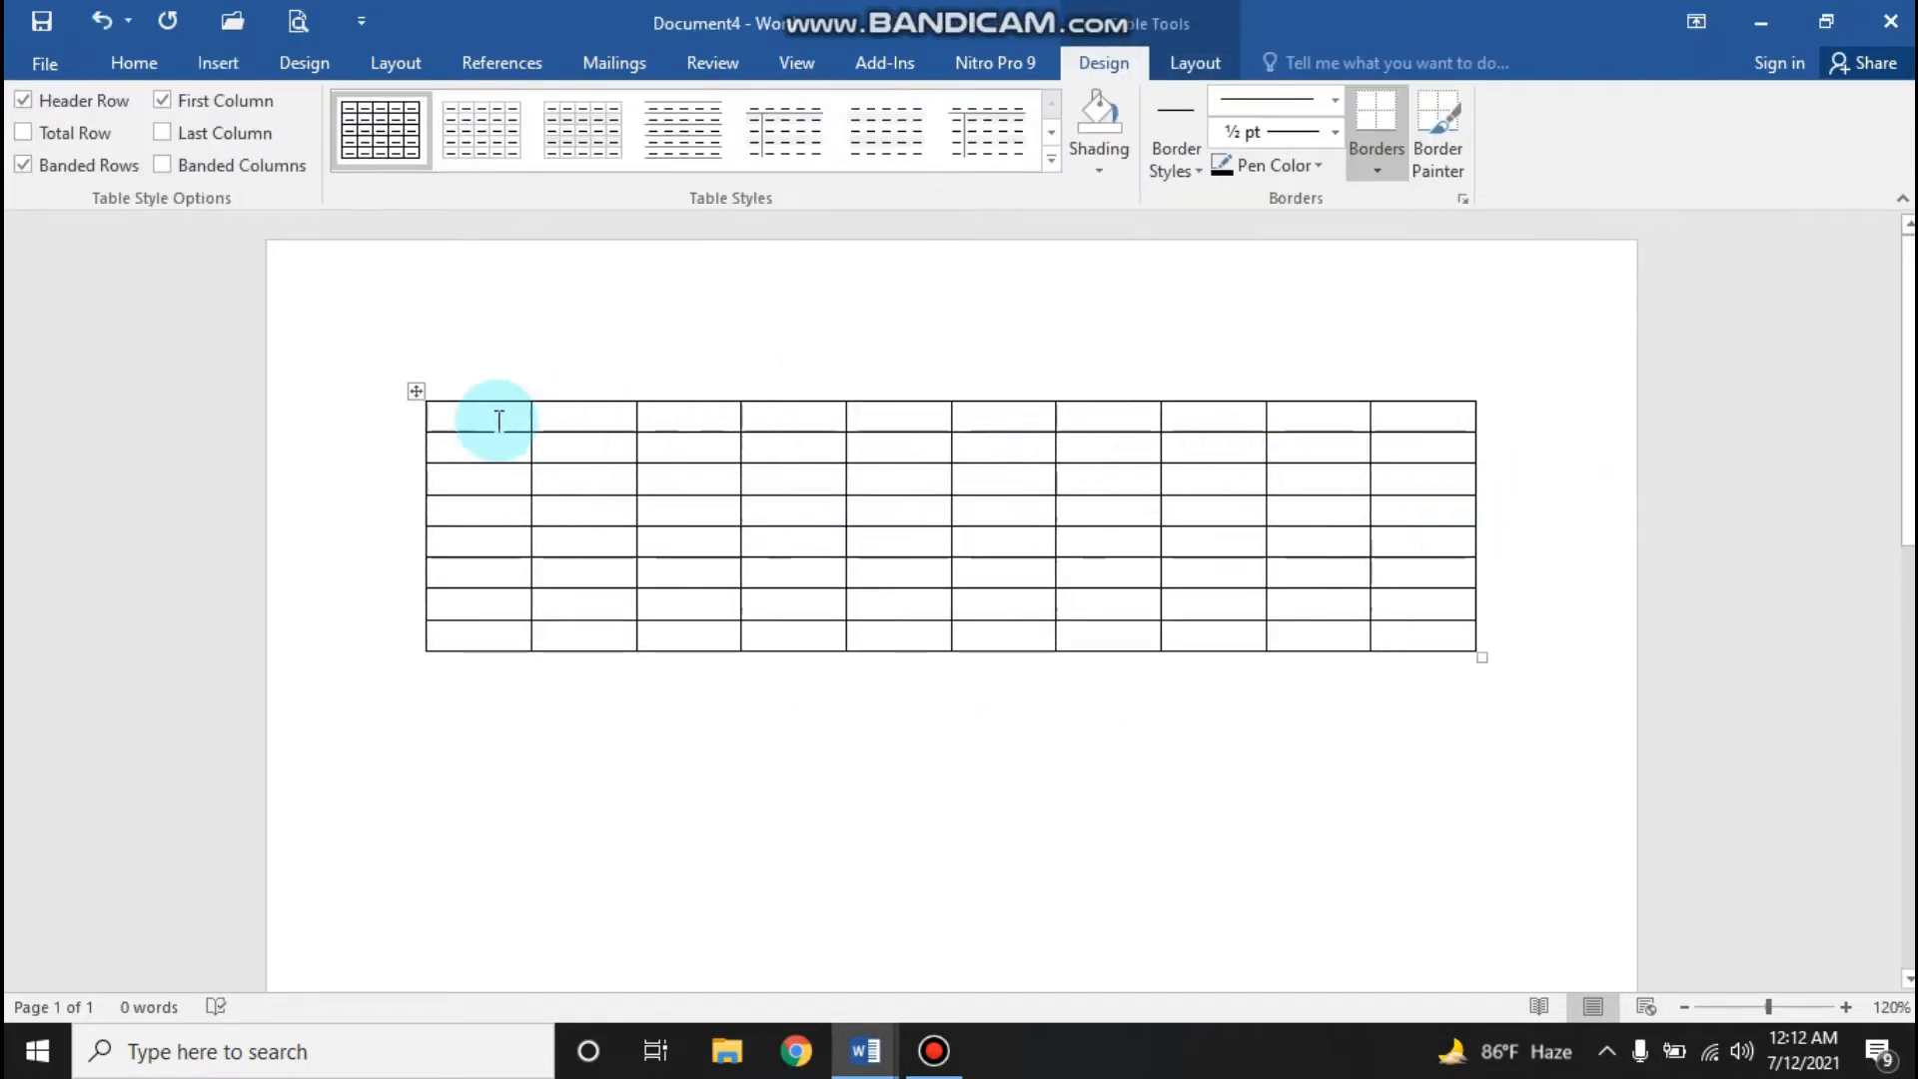
drag(499, 420, 1409, 638)
click(1409, 638)
Step: Insert the picture SHAHIN_S TCOMPUTER_free-file into the table's last cell
click(218, 62)
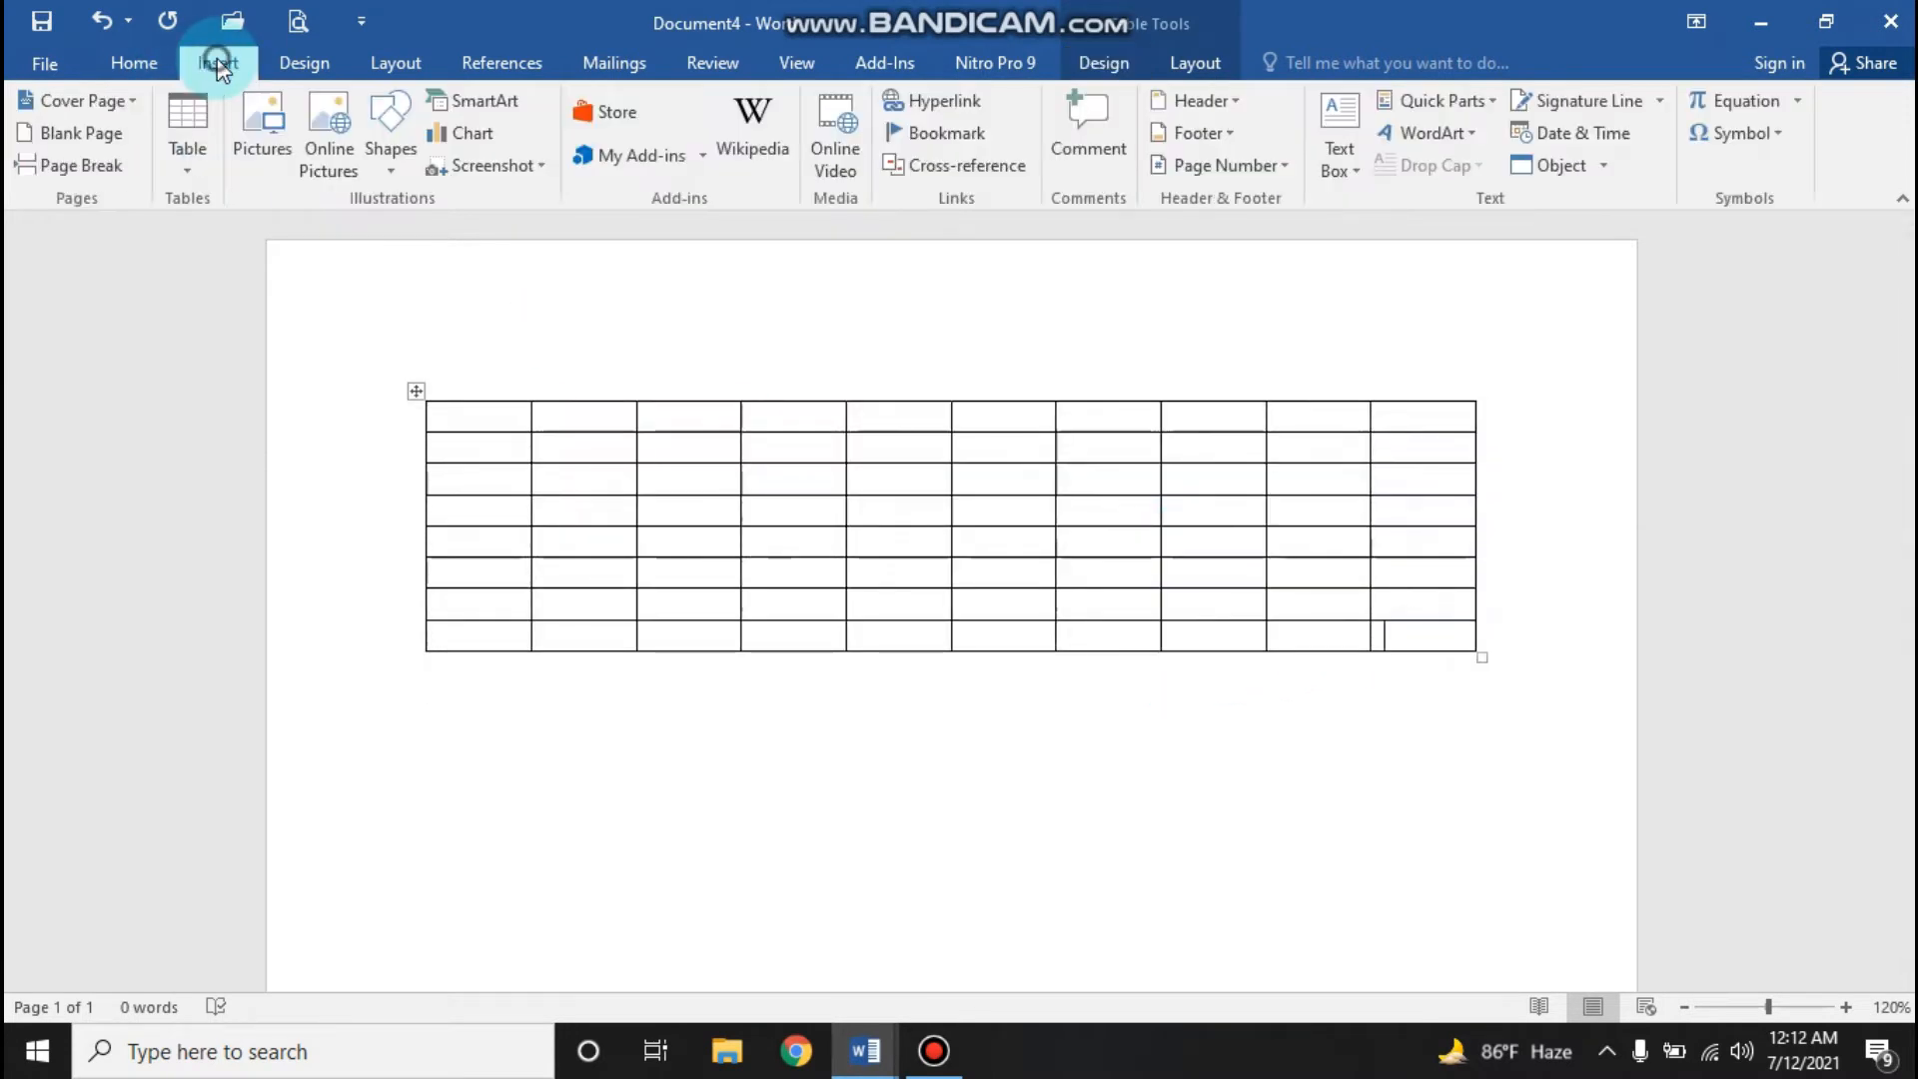
scroll(719, 650, down, 3)
scroll(776, 686, up, 3)
click(270, 136)
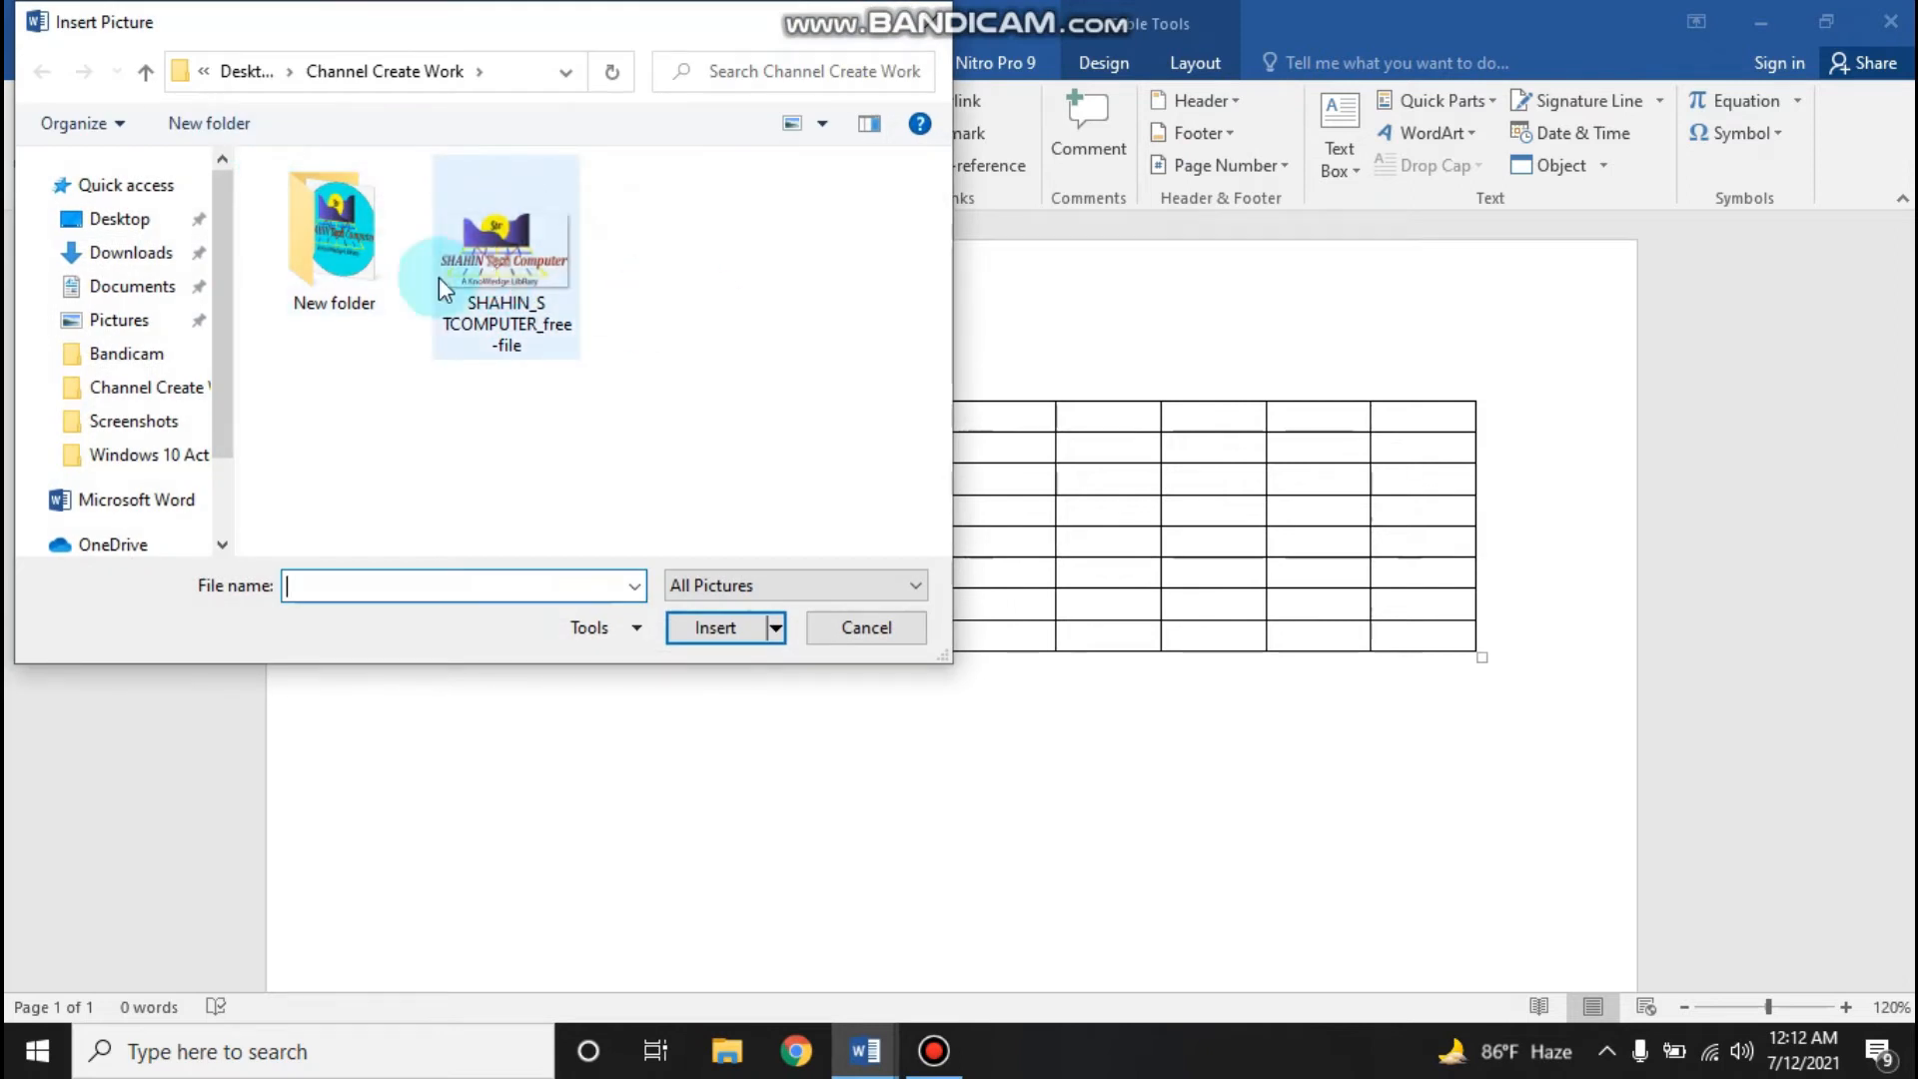
scroll(120, 510, down, 2)
scroll(119, 509, up, 2)
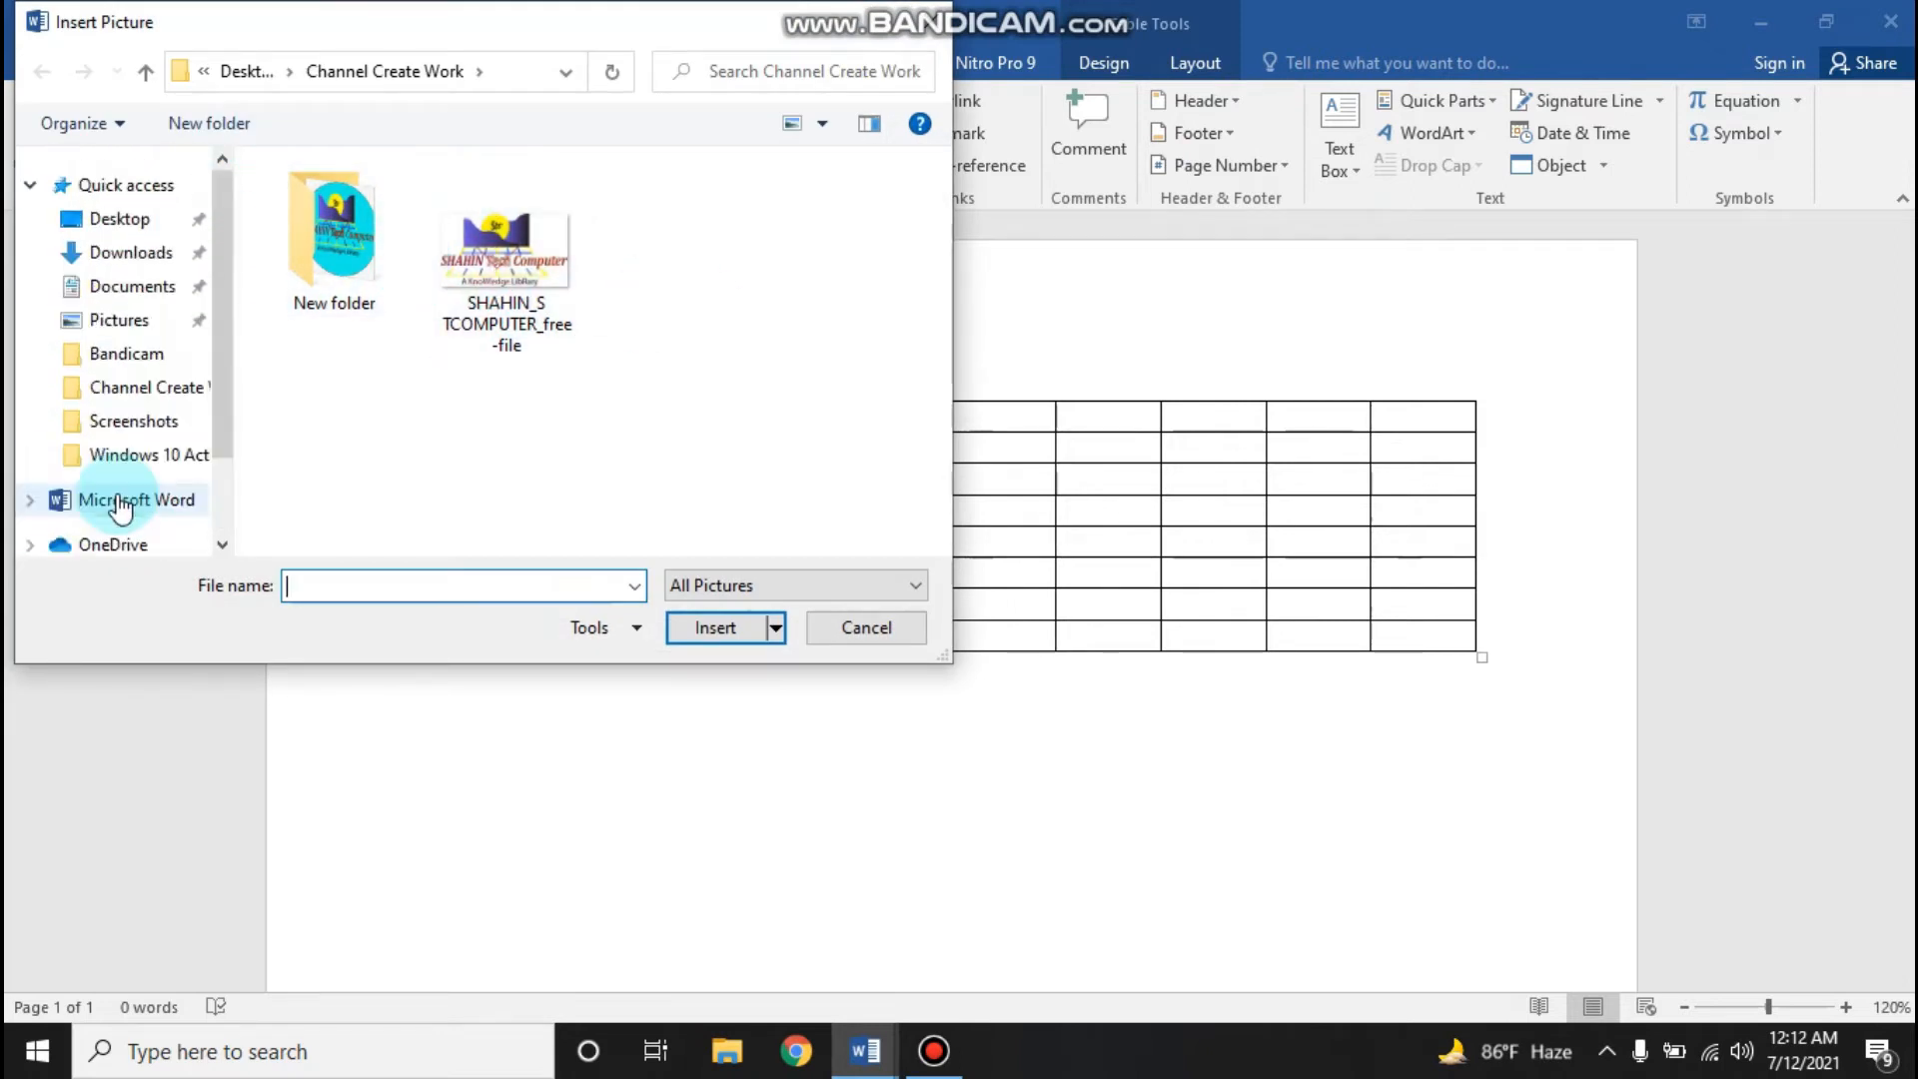
click(506, 300)
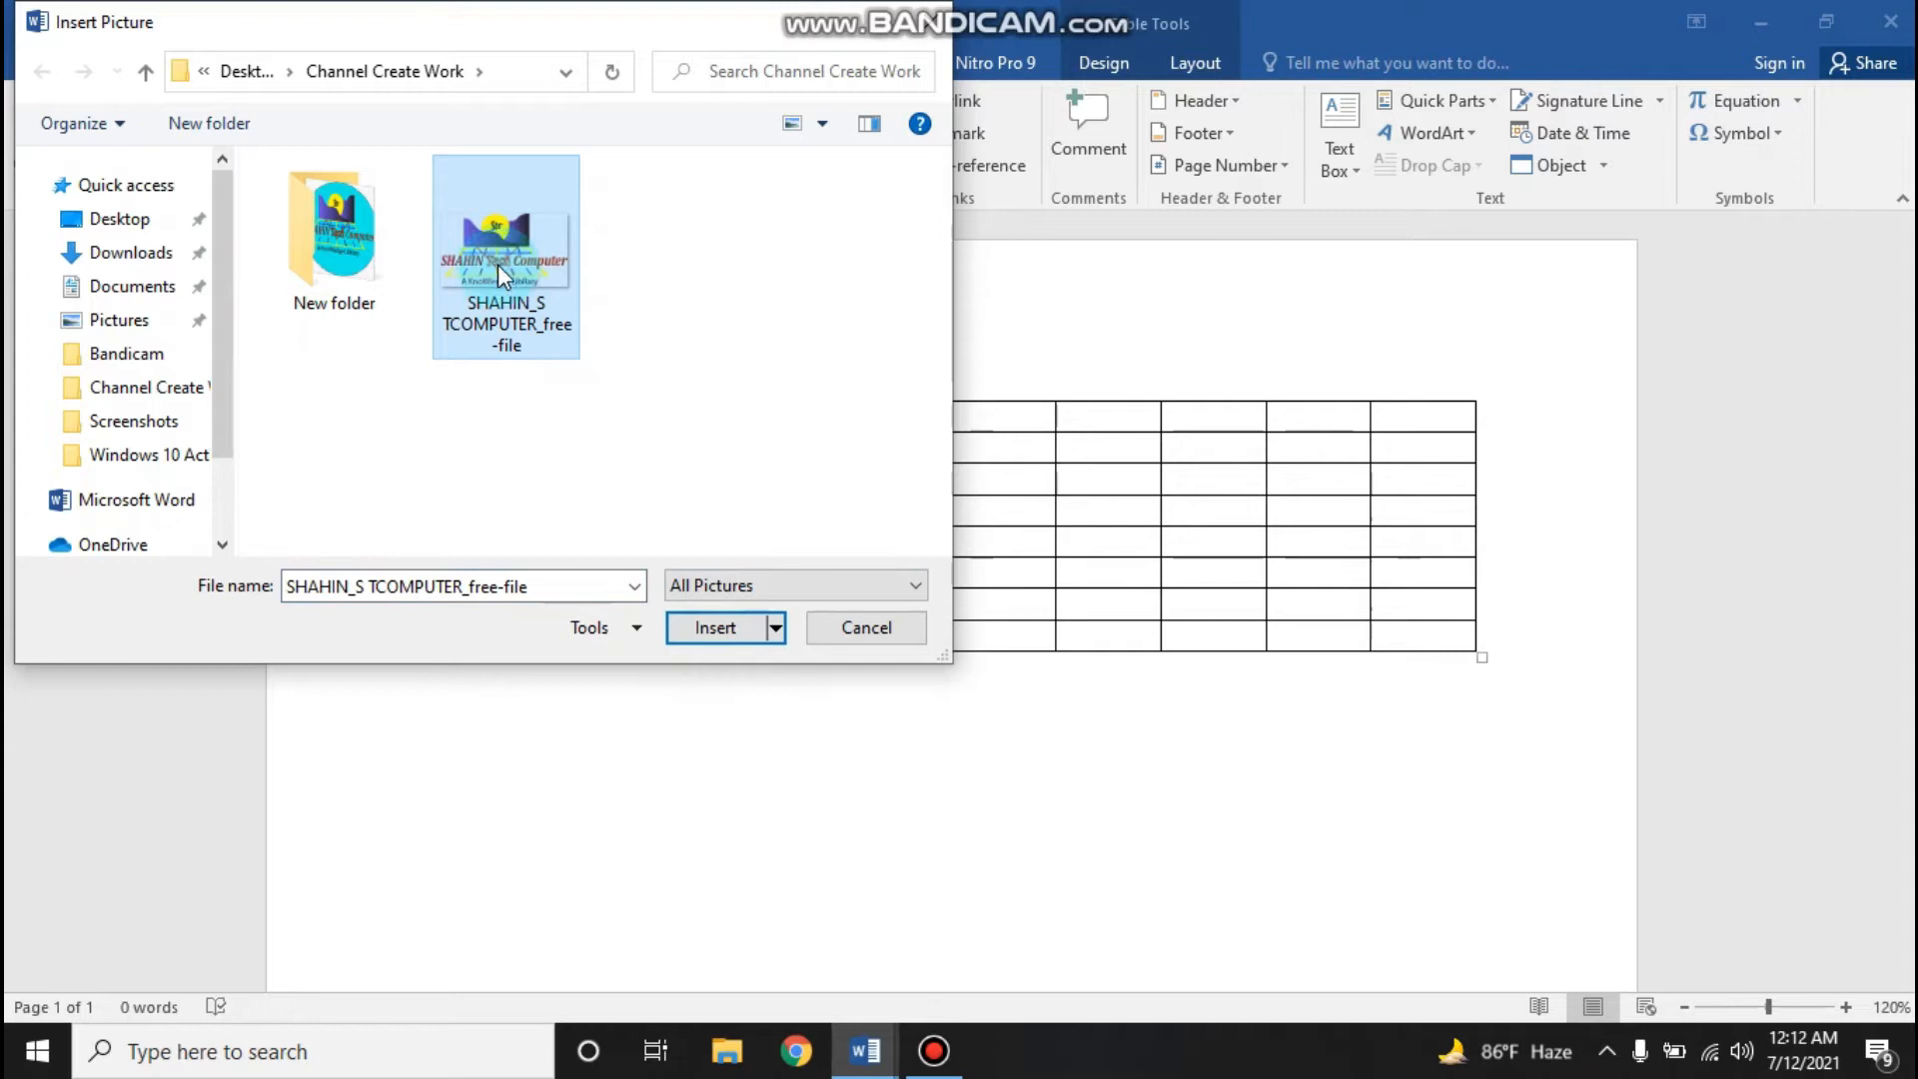
click(704, 627)
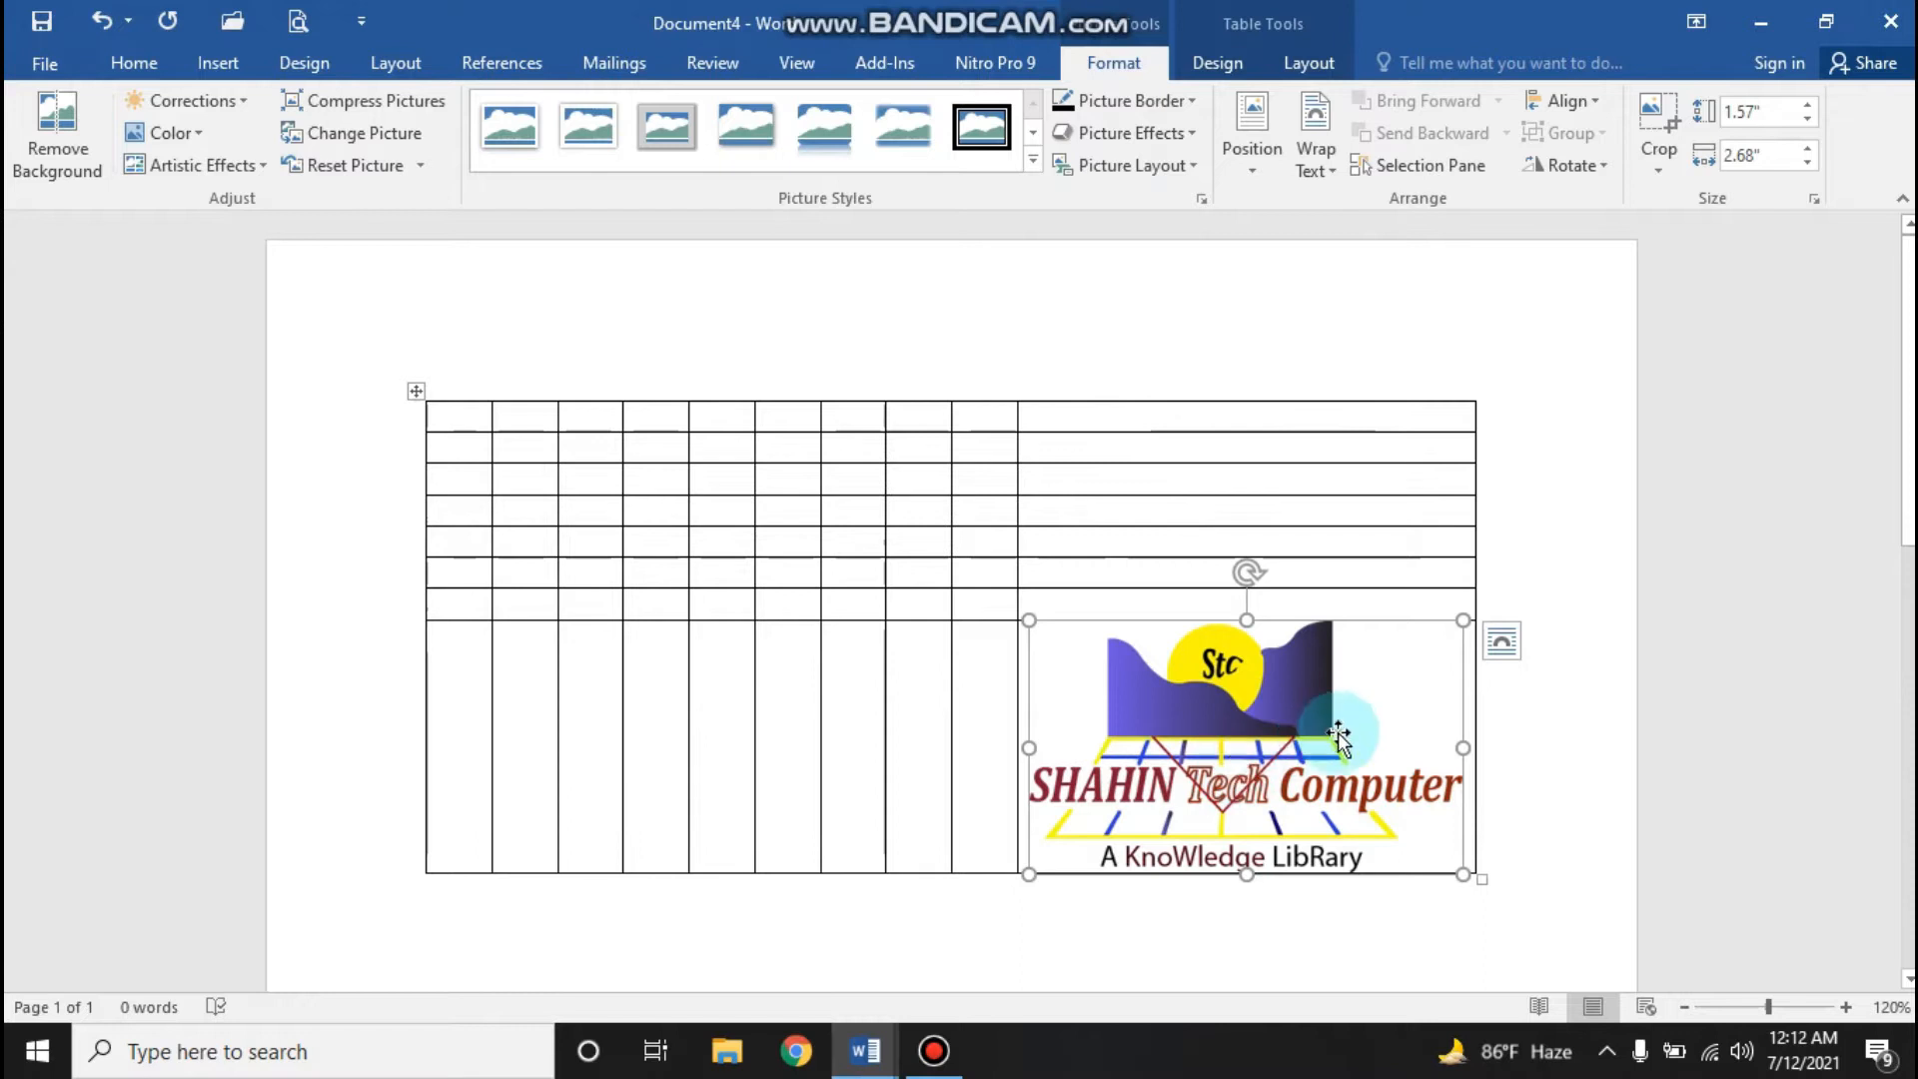
Step: Set the logo picture's text wrapping to In Front of Text
drag(1246, 729, 986, 606)
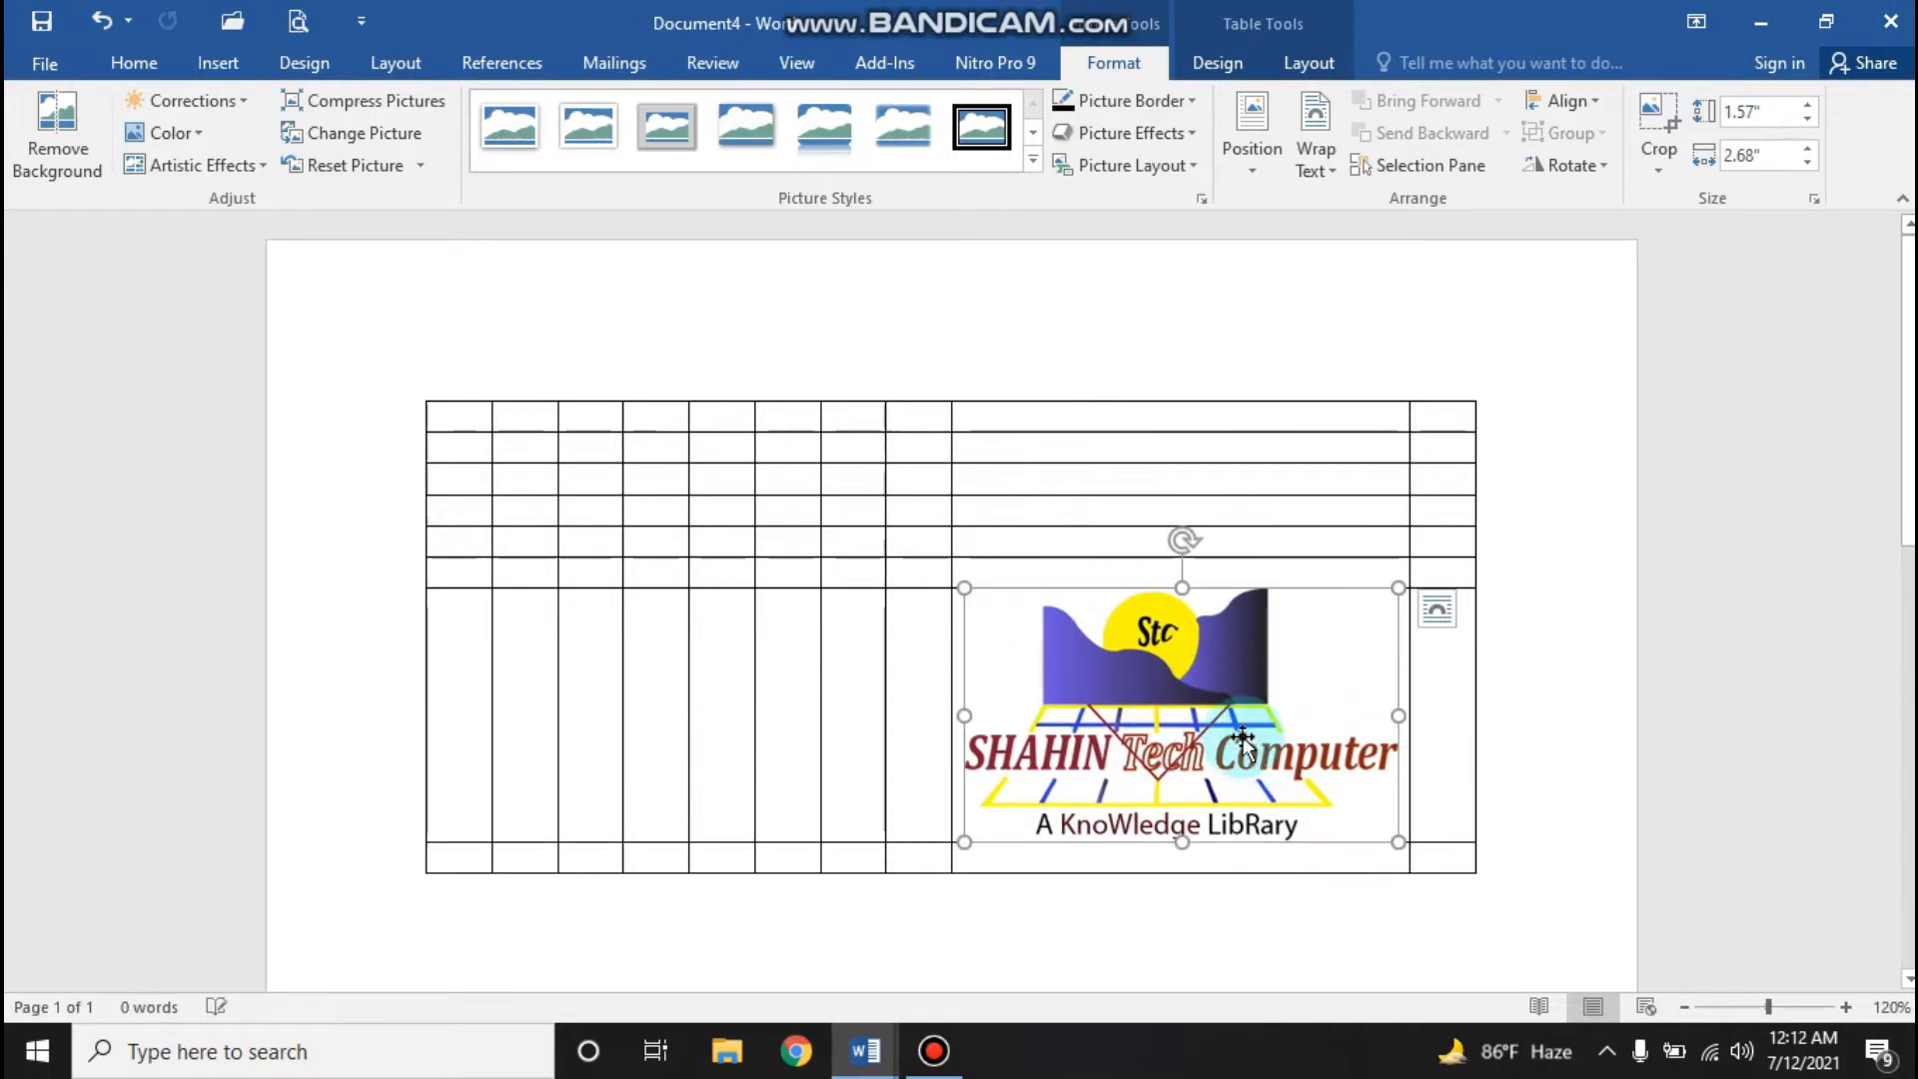
drag(1096, 686, 955, 607)
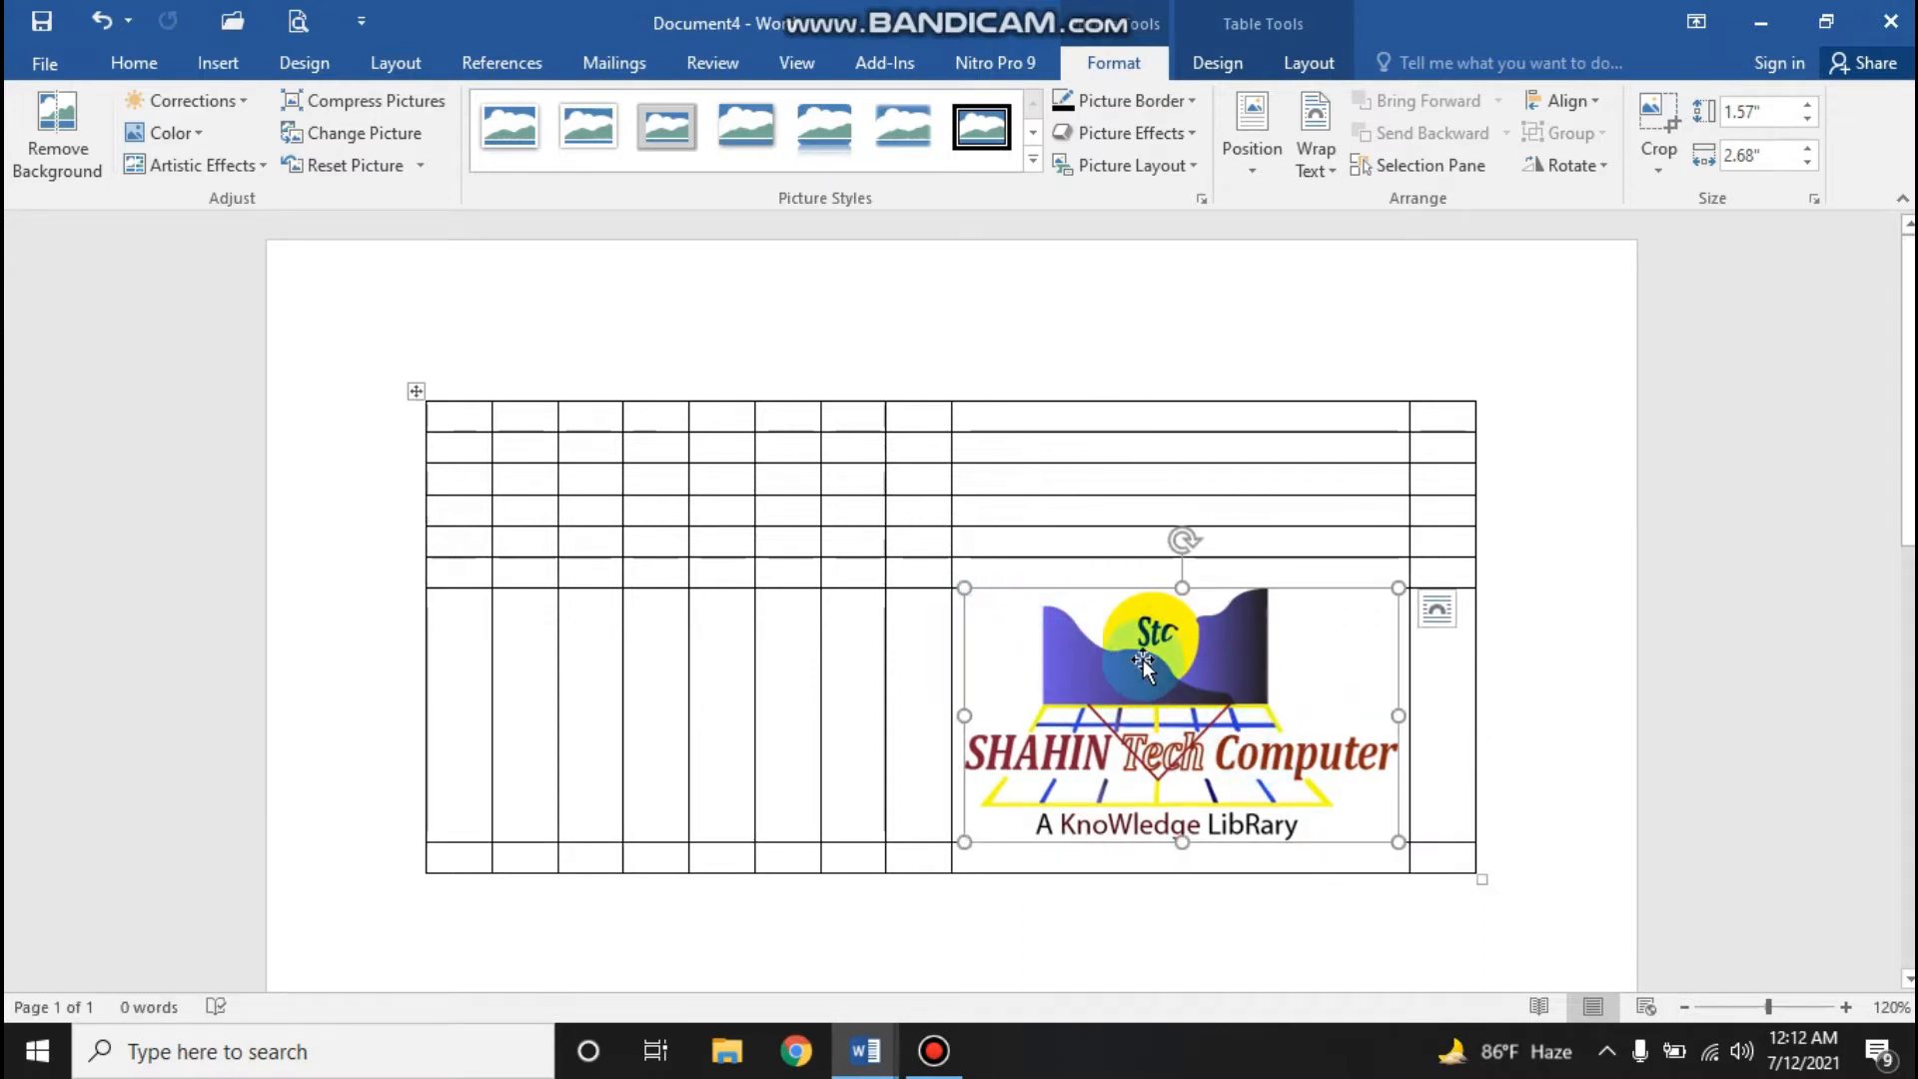
click(1434, 609)
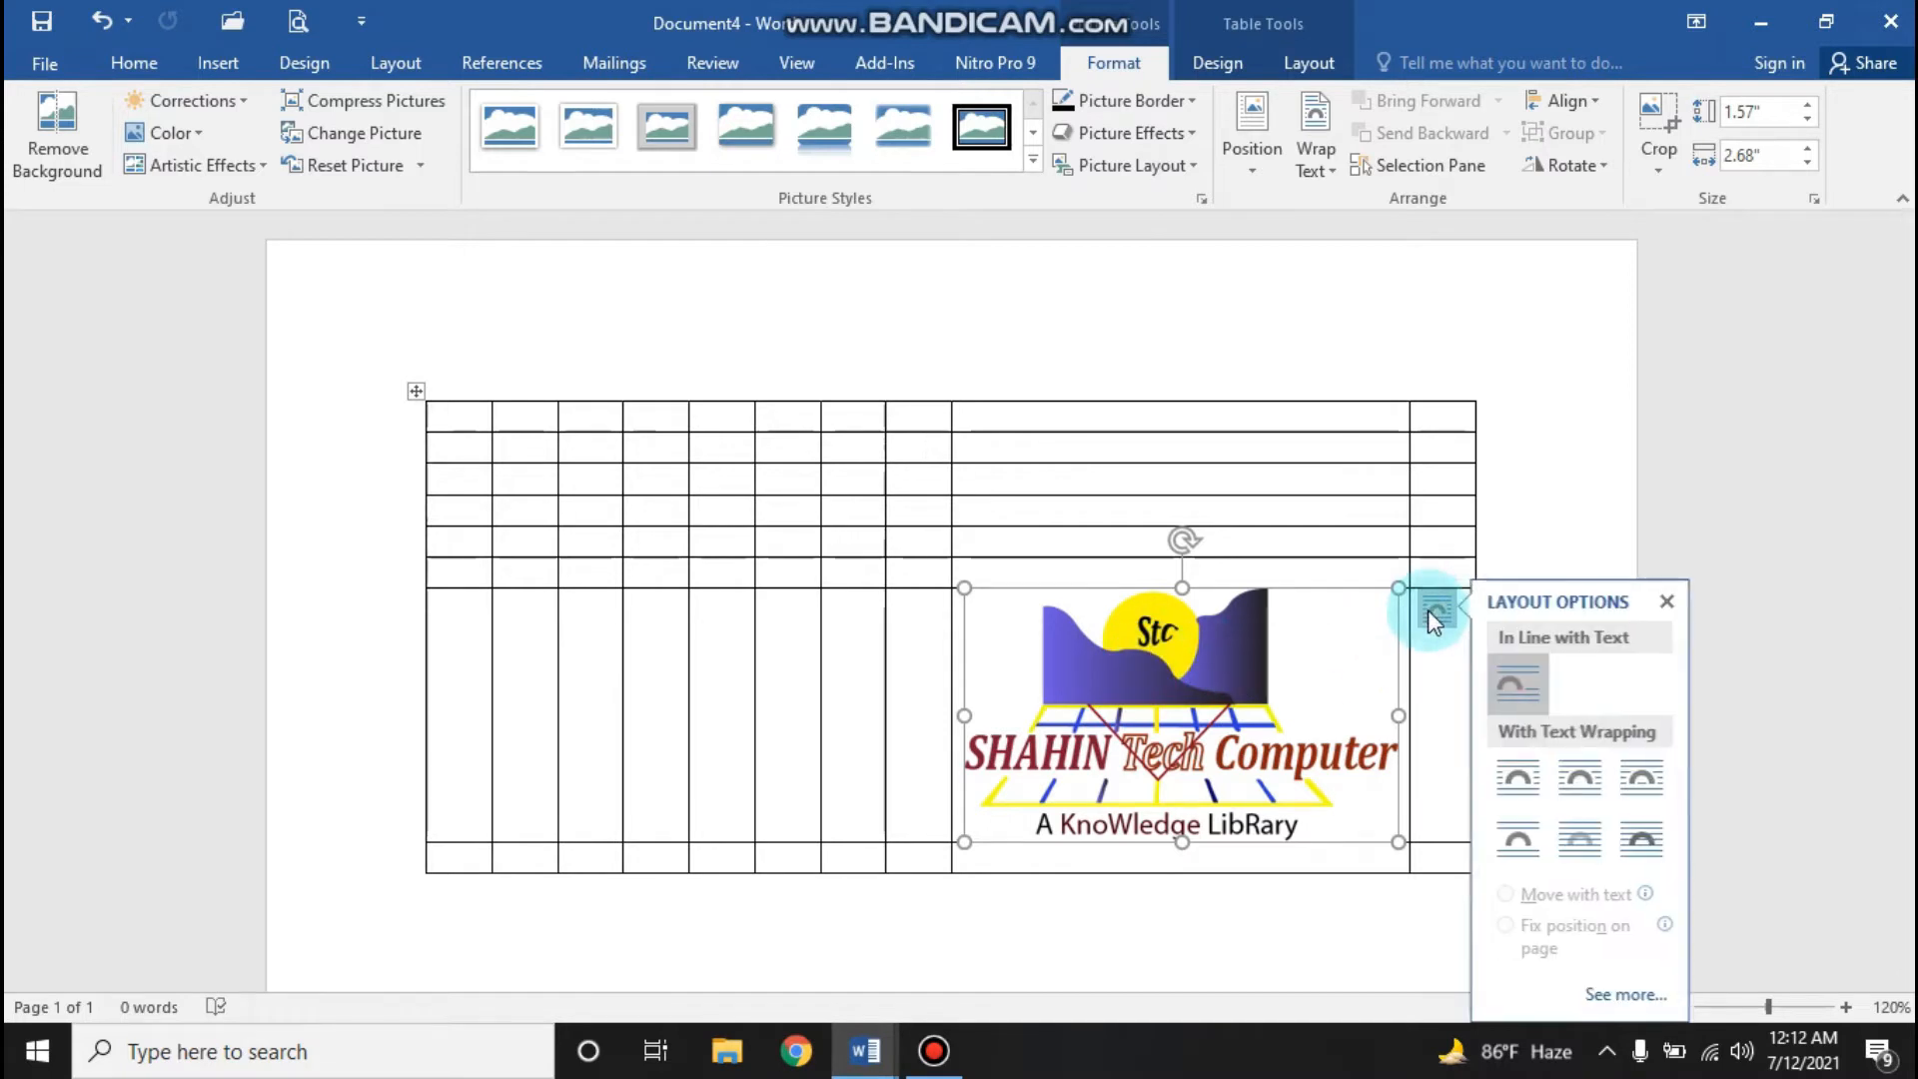
click(1645, 841)
Step: Move the logo picture out of the table and place it directly below the table's left half
drag(1449, 718, 732, 669)
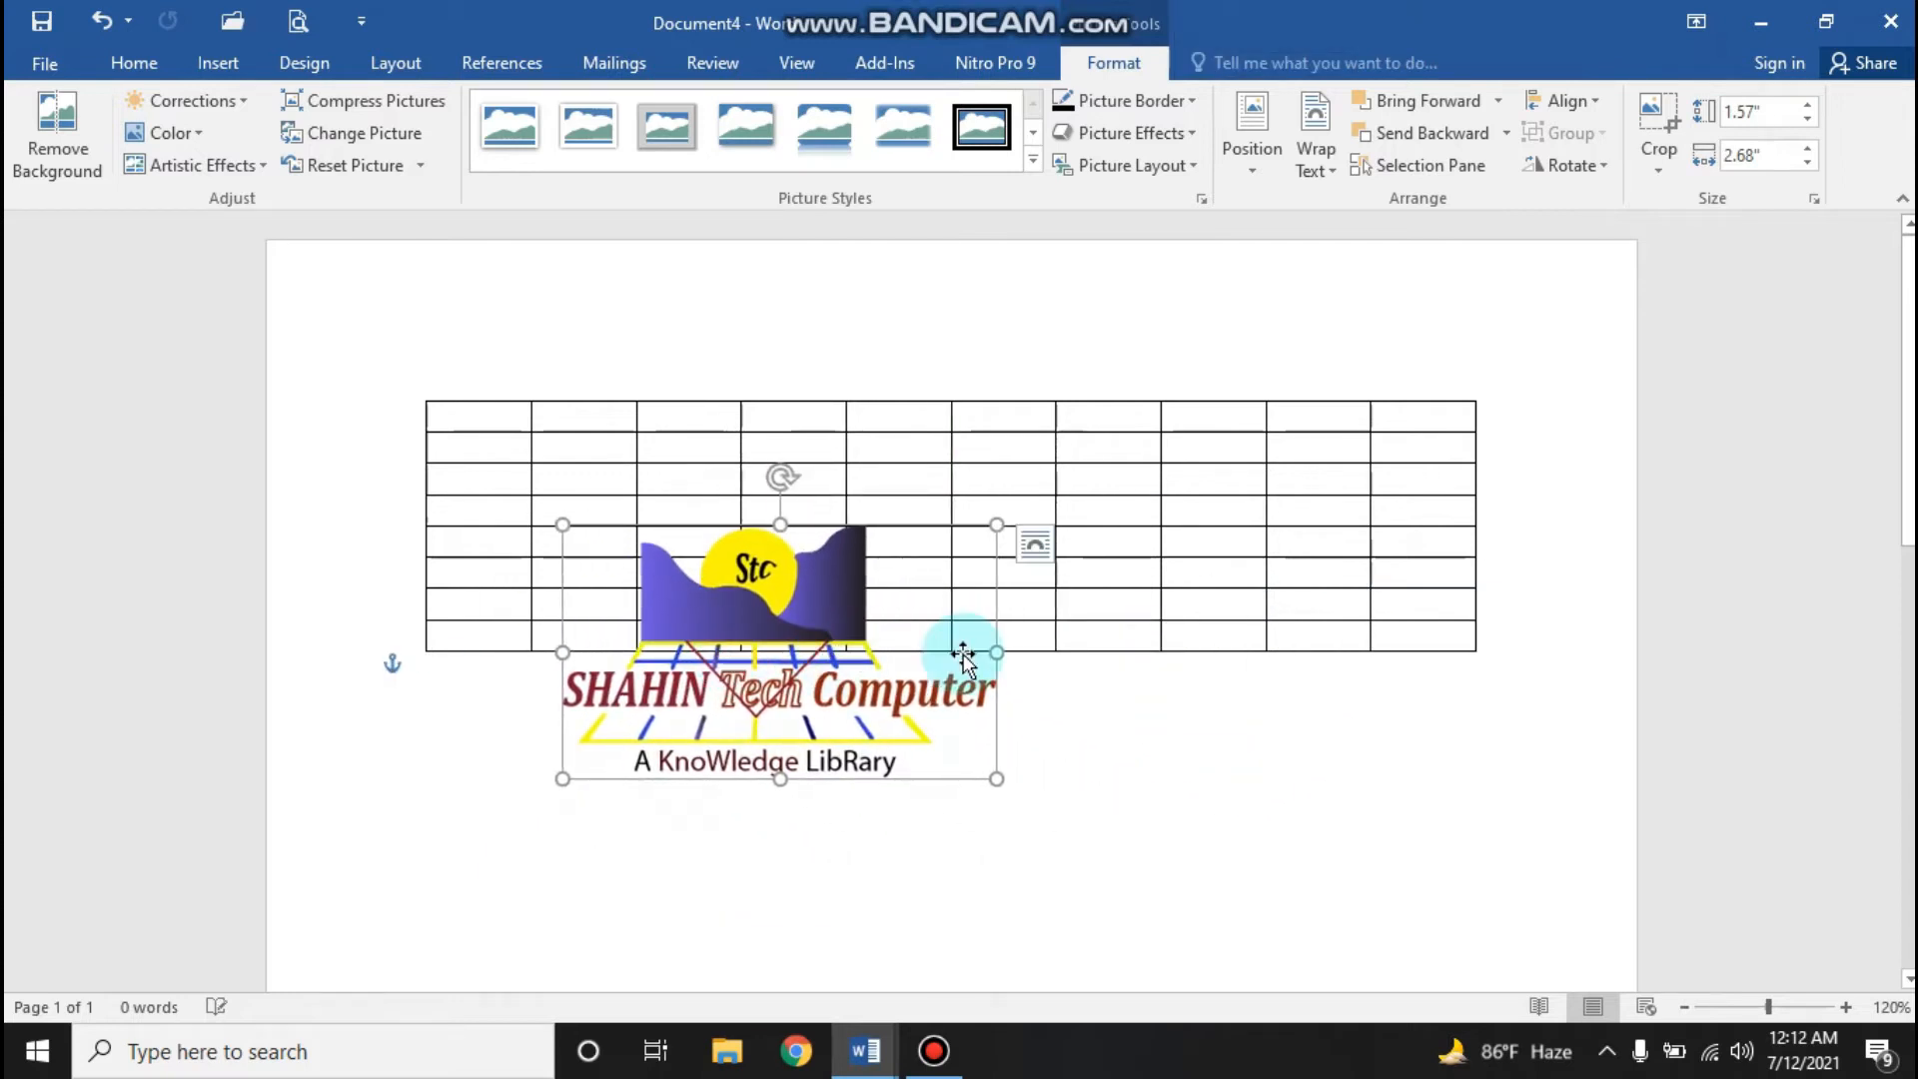
scroll(833, 648, down, 2)
drag(756, 468, 867, 577)
scroll(867, 600, up, 2)
drag(868, 748, 689, 744)
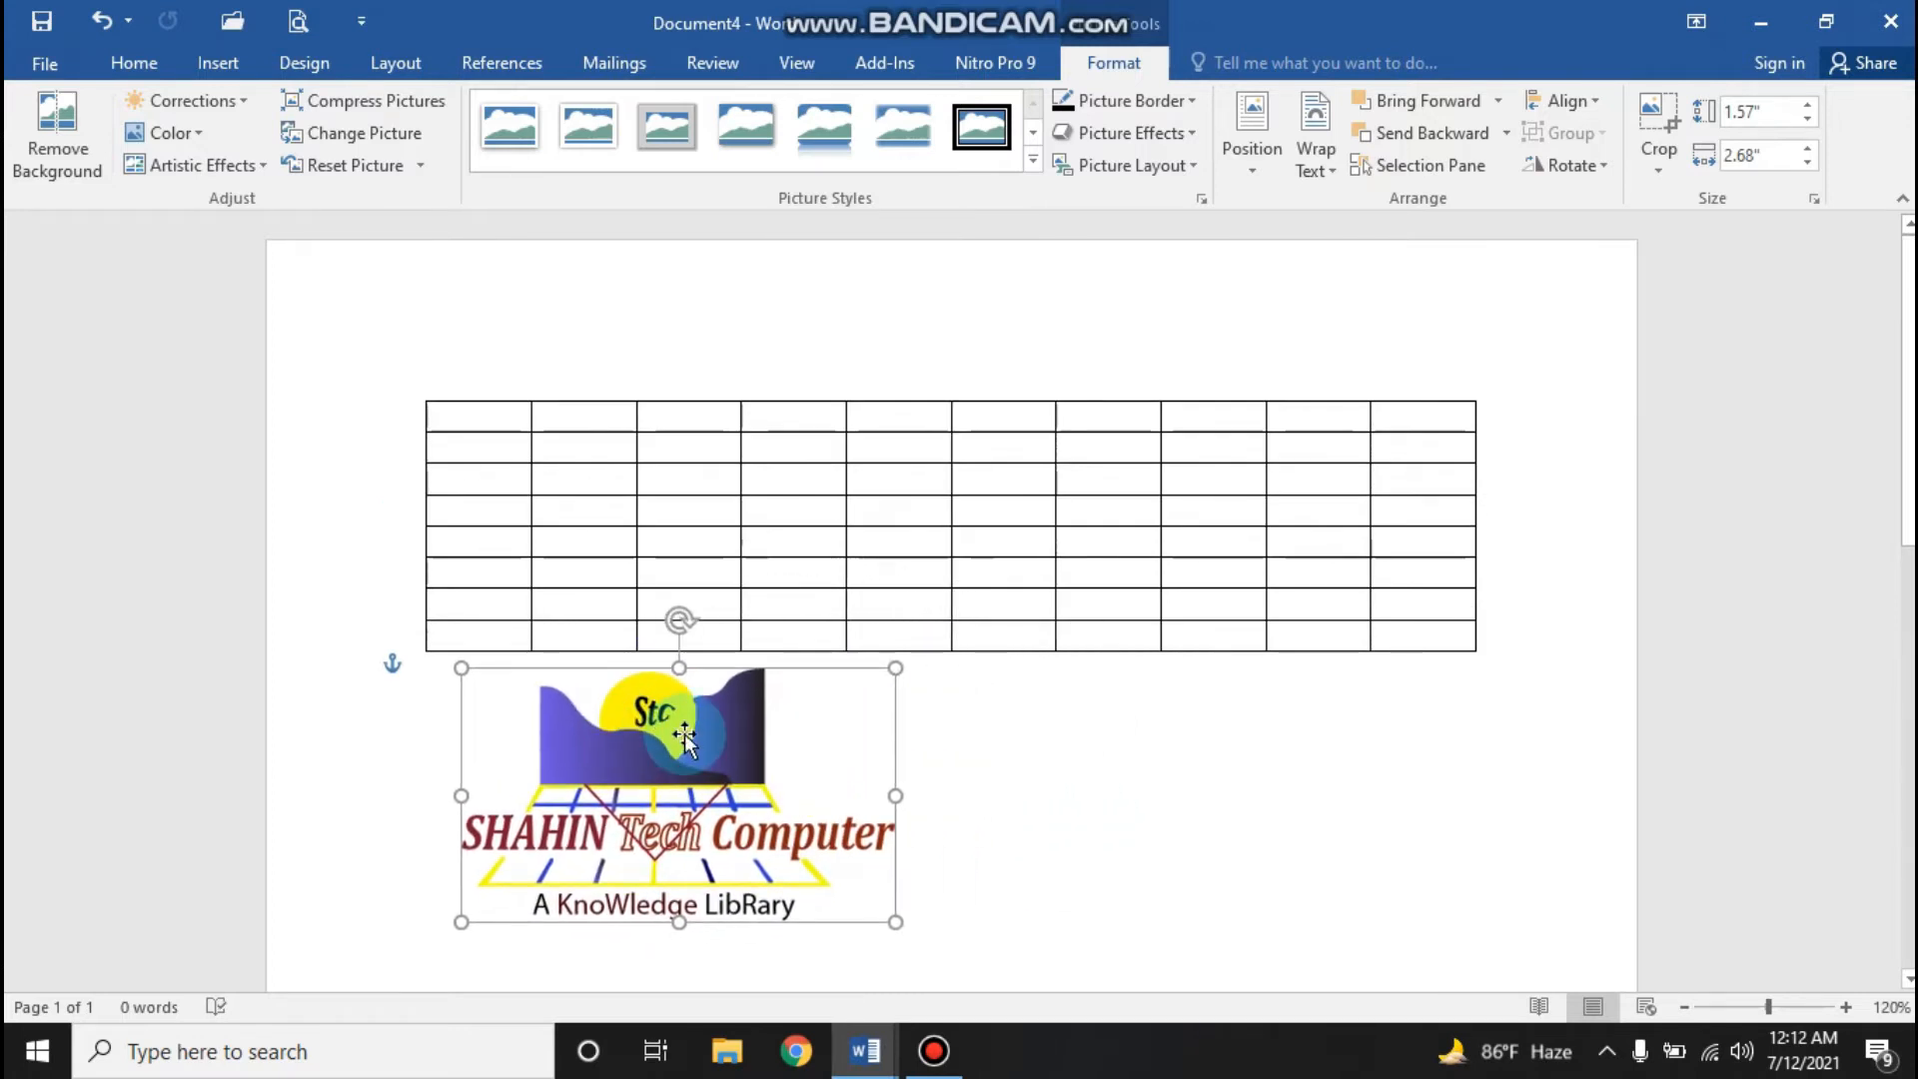
scroll(776, 693, down, 2)
scroll(759, 686, down, 2)
scroll(730, 699, up, 4)
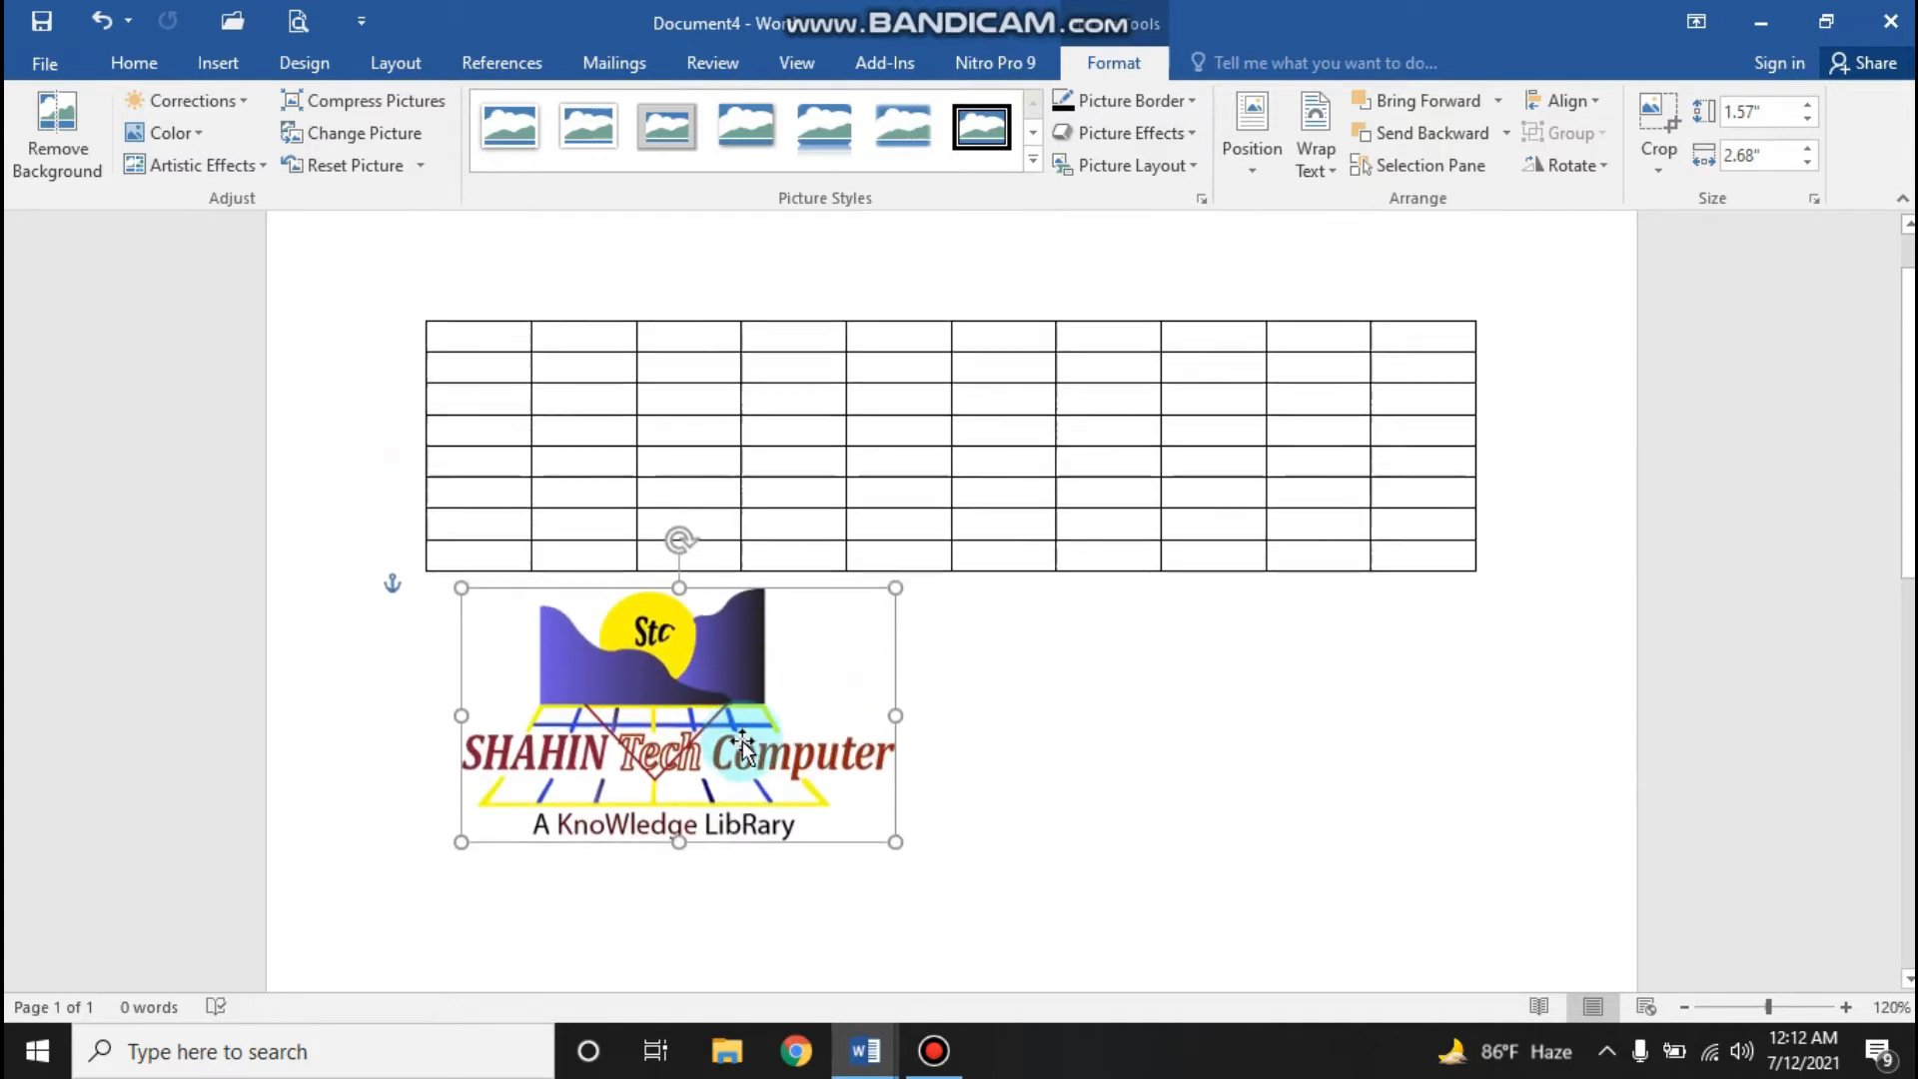
Step: Draw a horizontal straight arrow about 2.67" long below the table, to the right of the logo
click(218, 62)
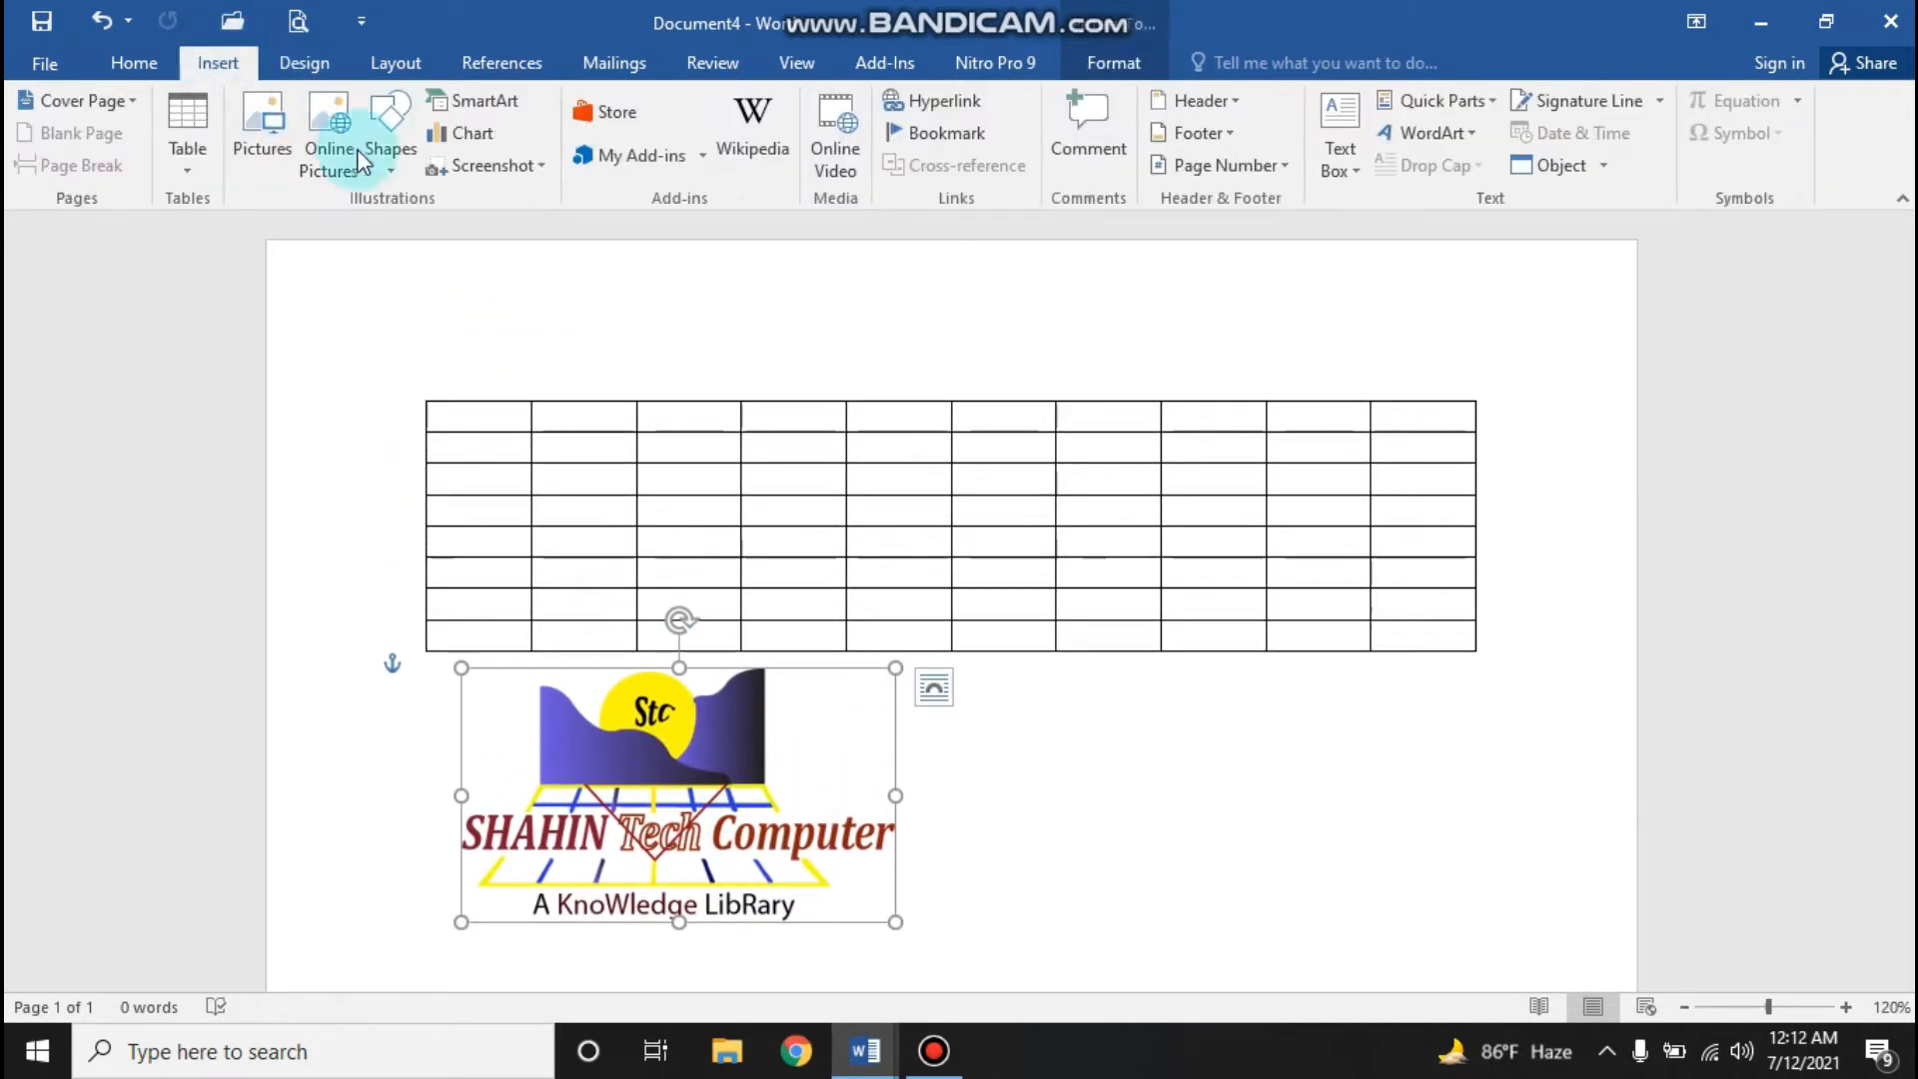
click(387, 167)
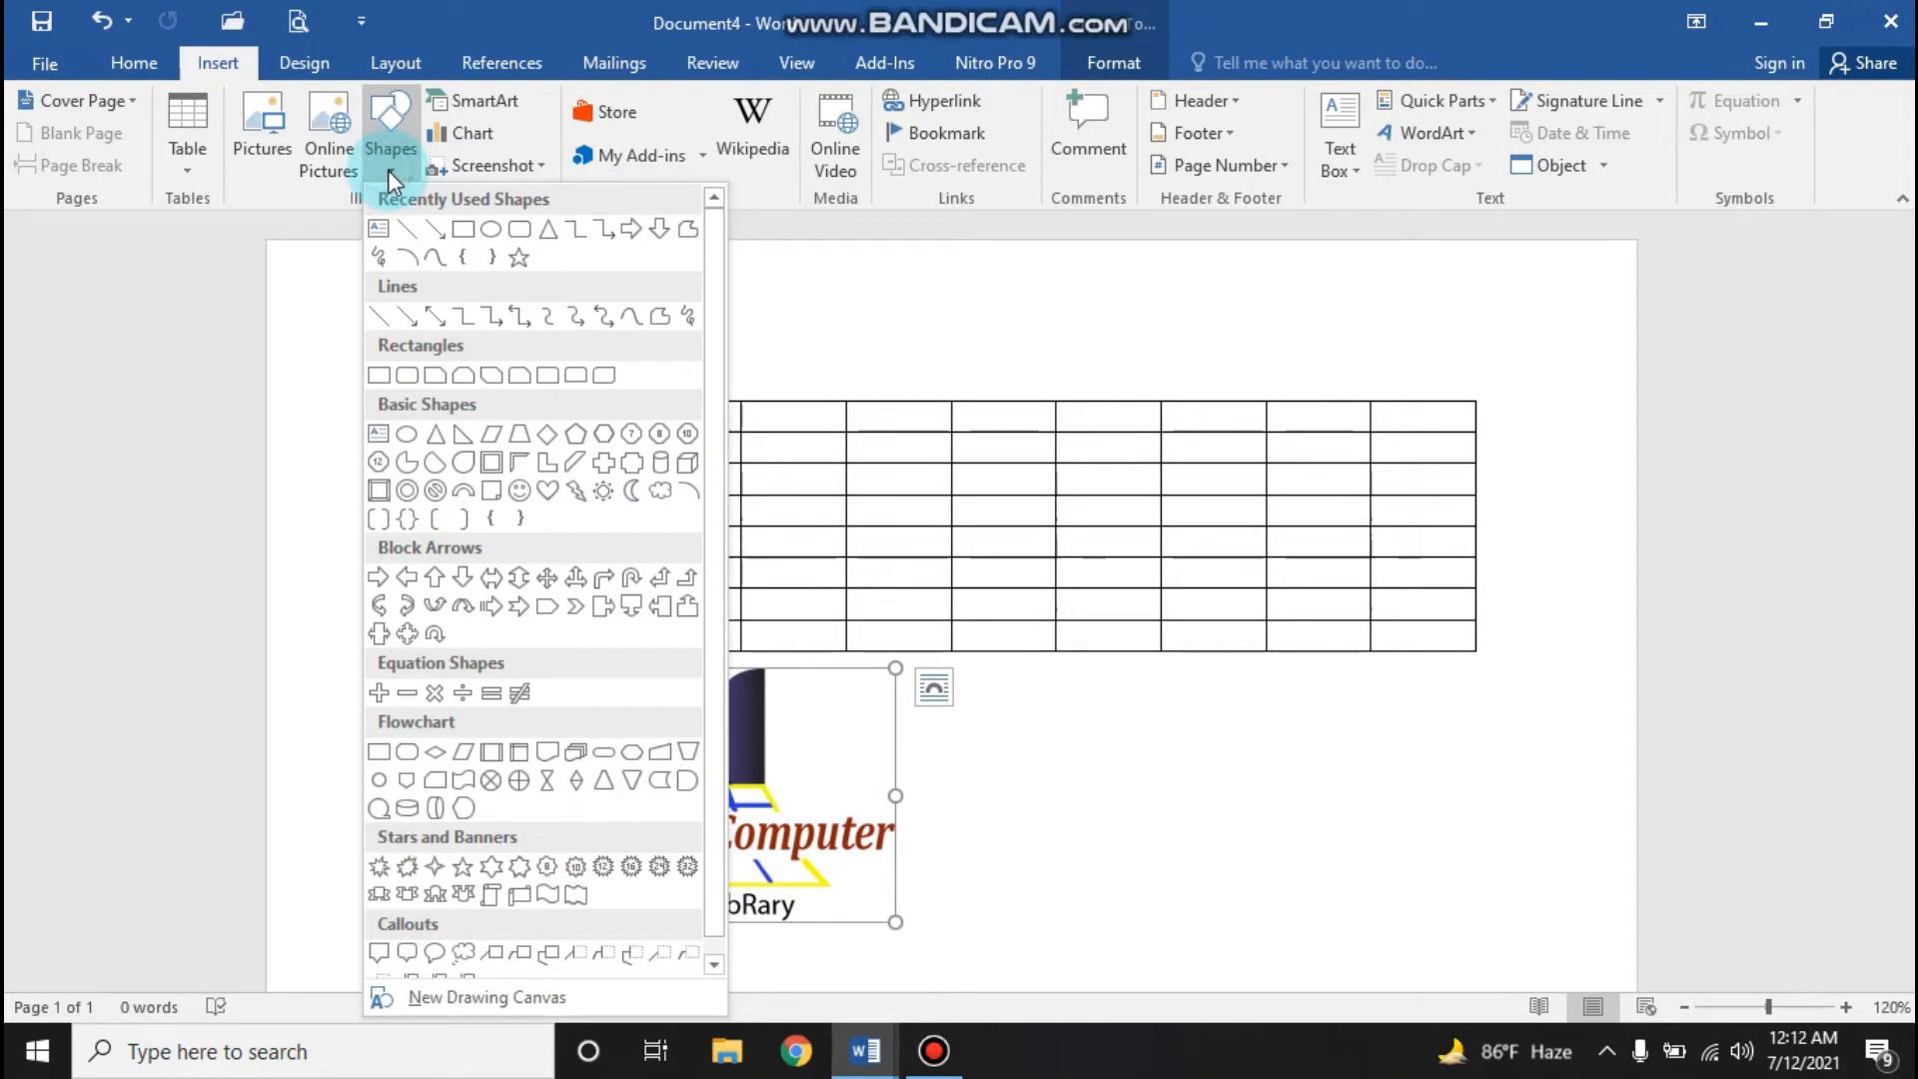
scroll(549, 590, down, 1)
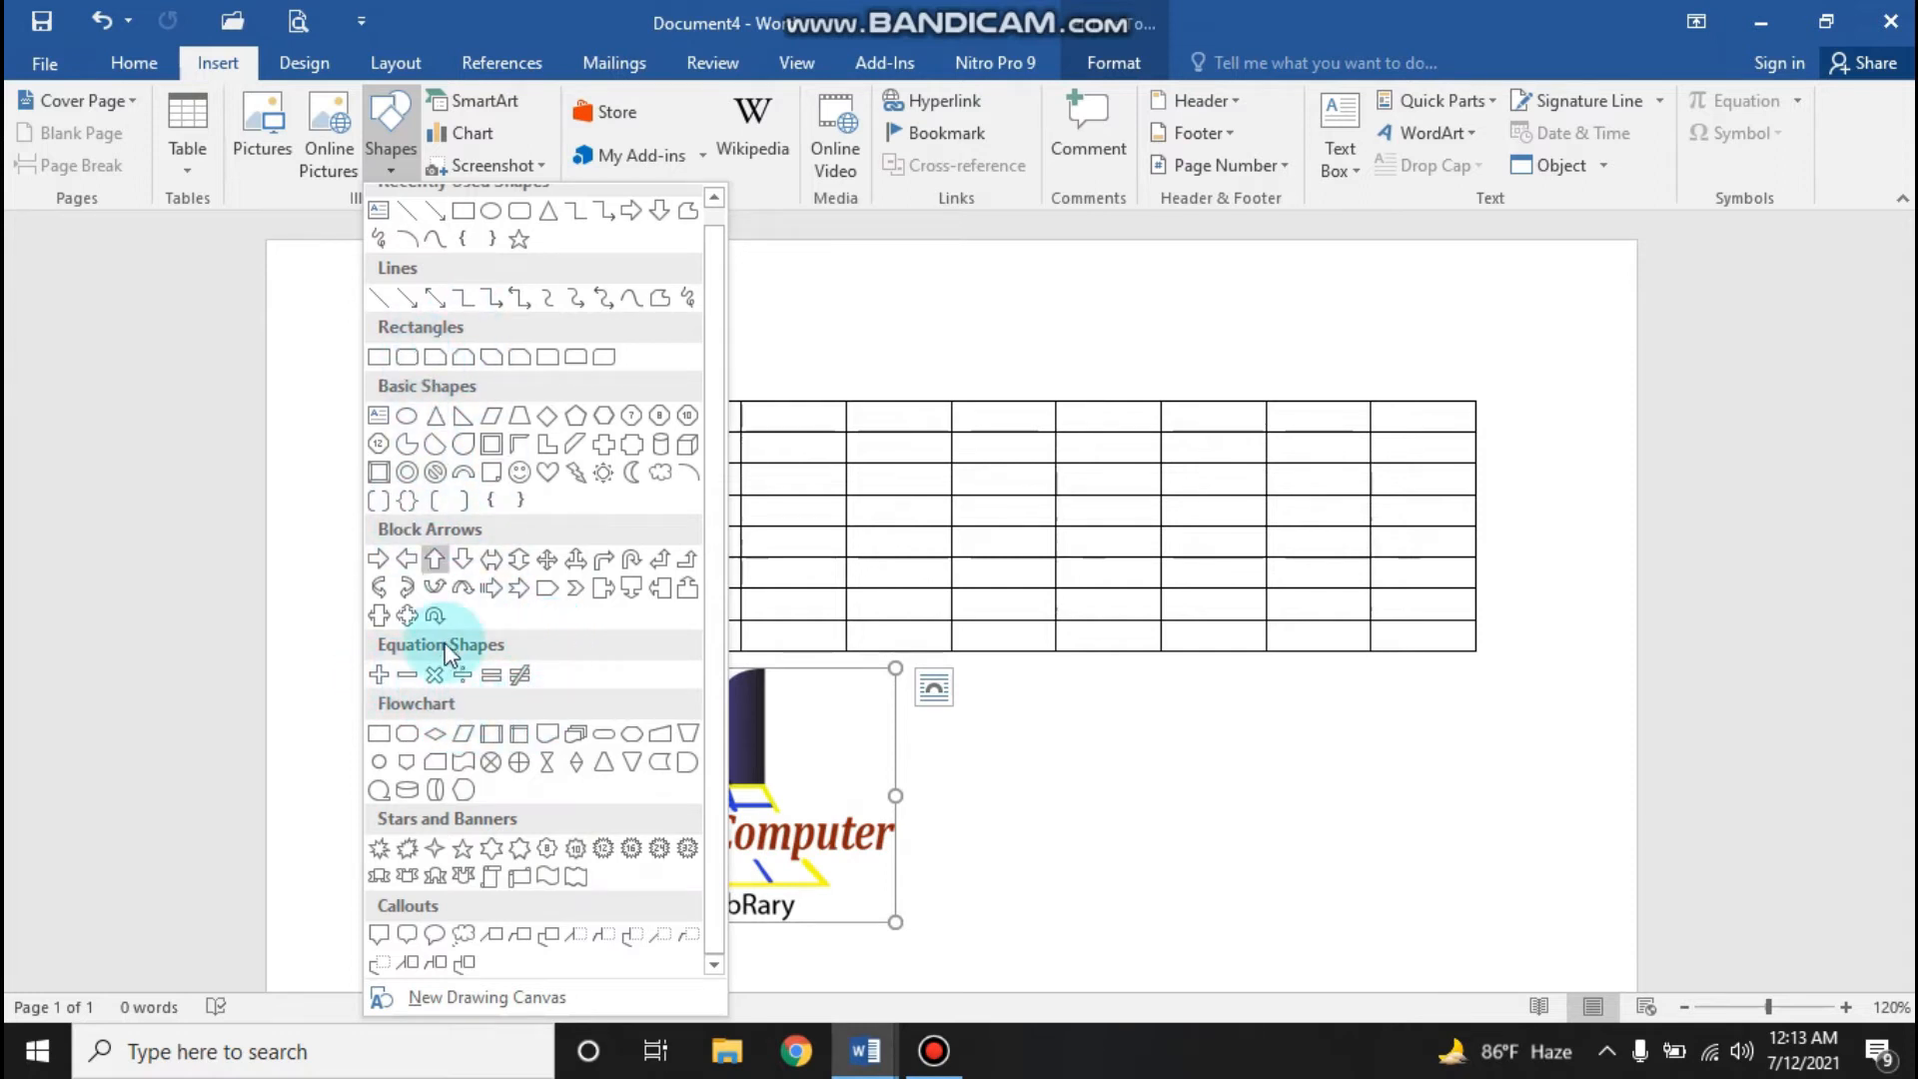
click(445, 213)
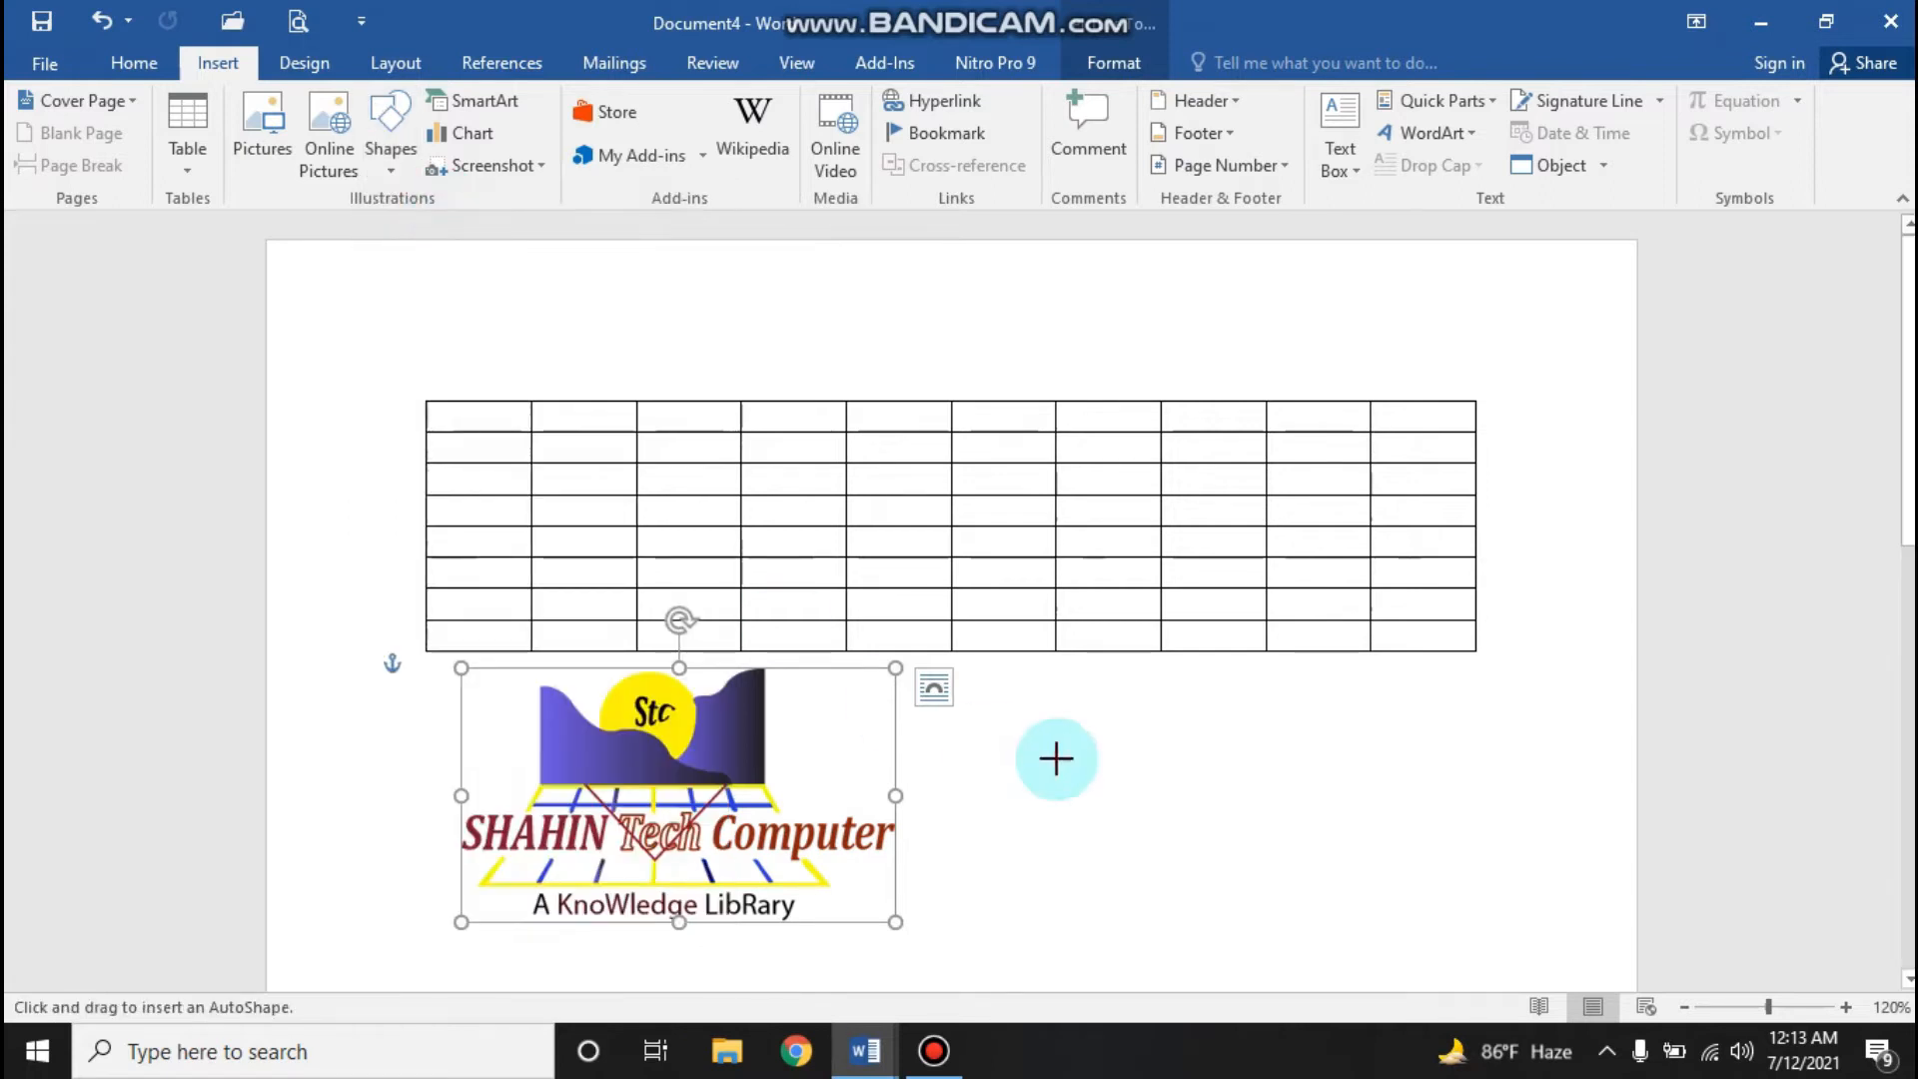
drag(1014, 702, 1445, 701)
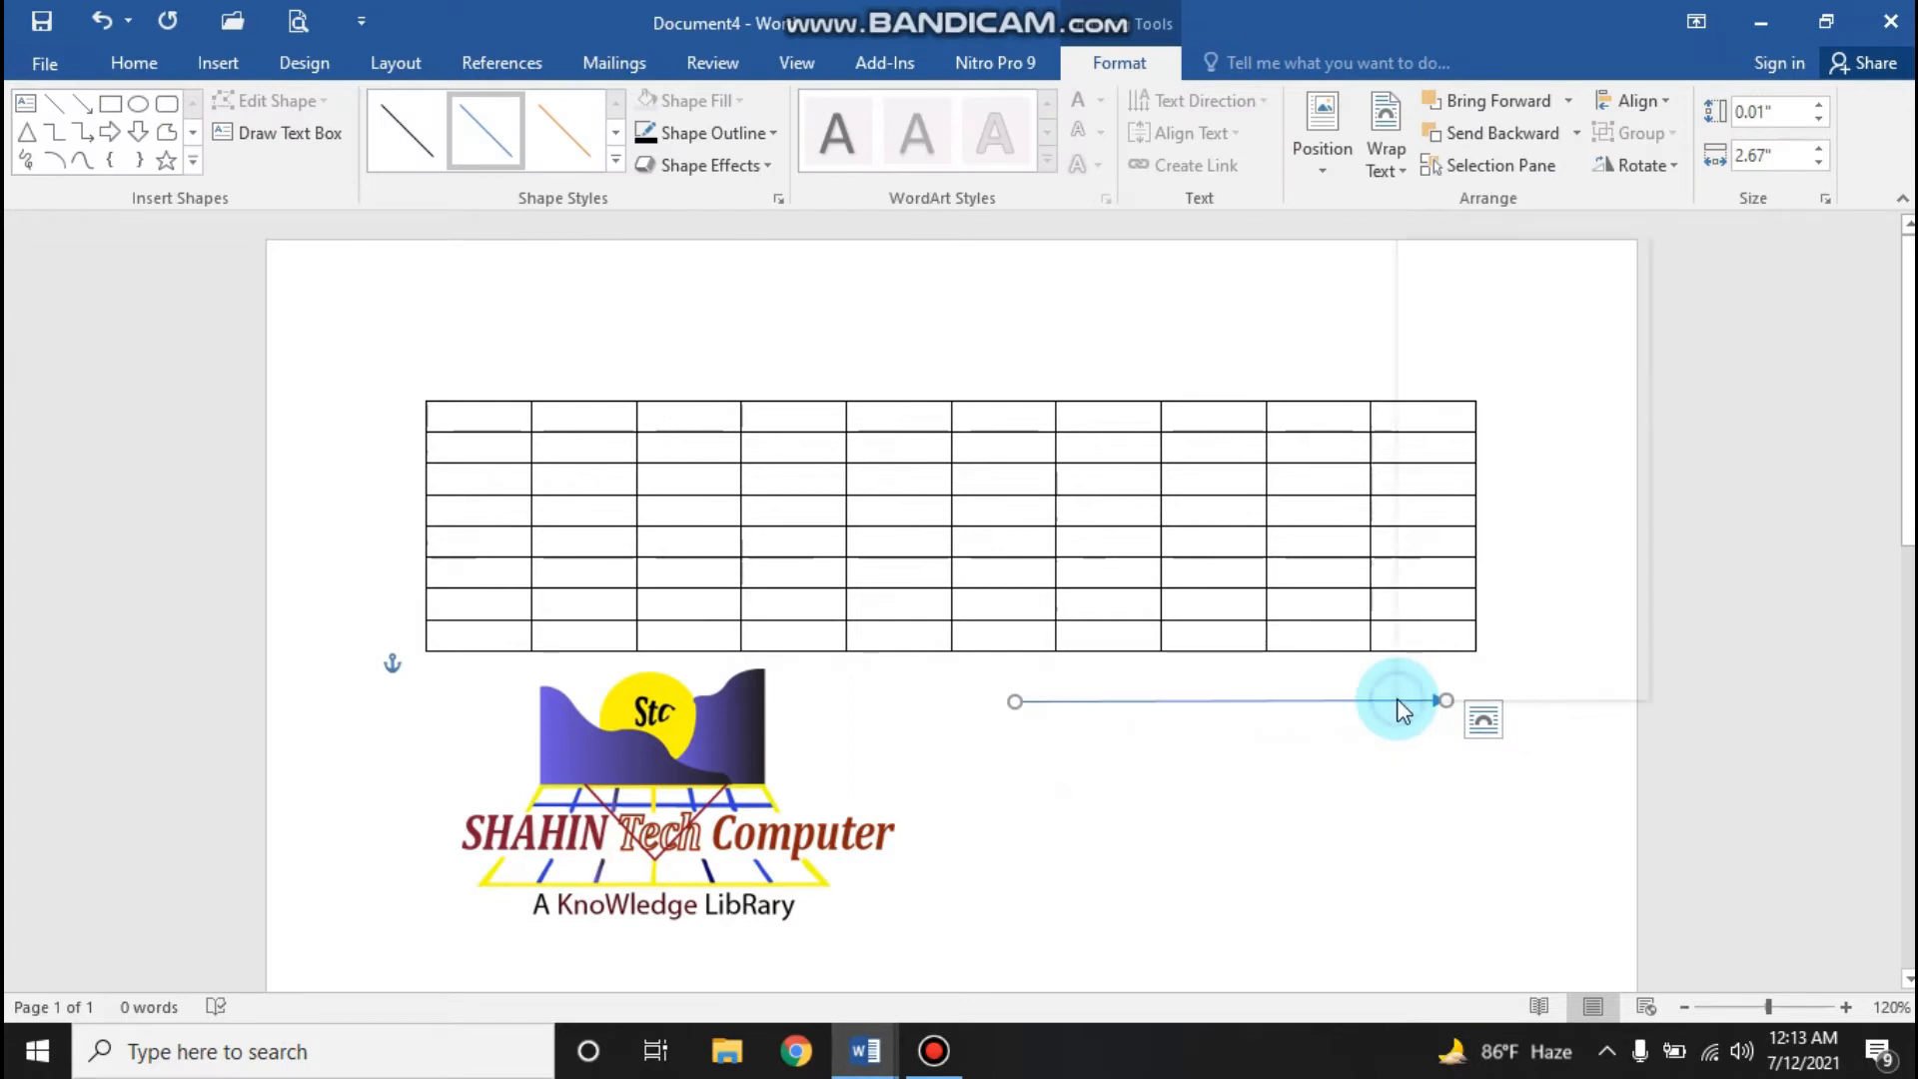
Step: Change the arrow's outline color to dark gray and give the line a much thicker weight
right_click(1397, 703)
click(1548, 756)
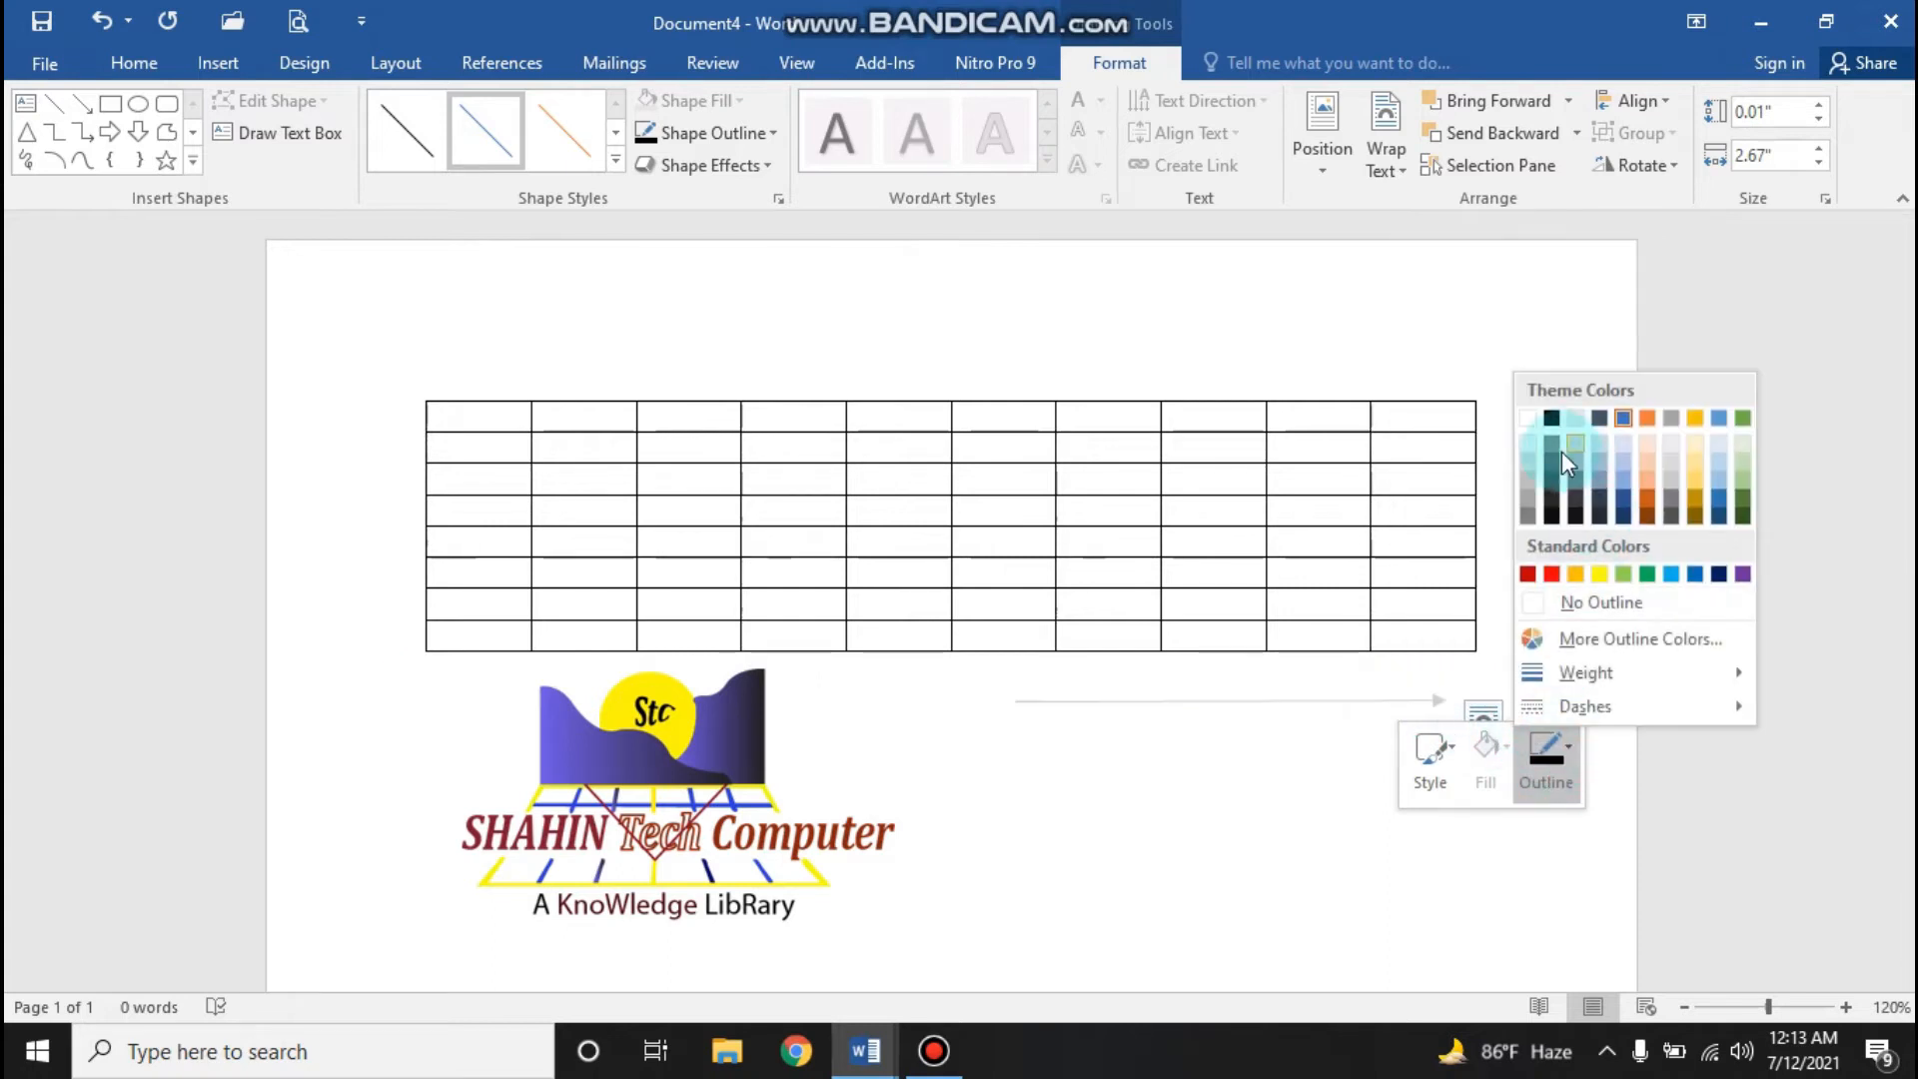
click(1554, 482)
click(1559, 749)
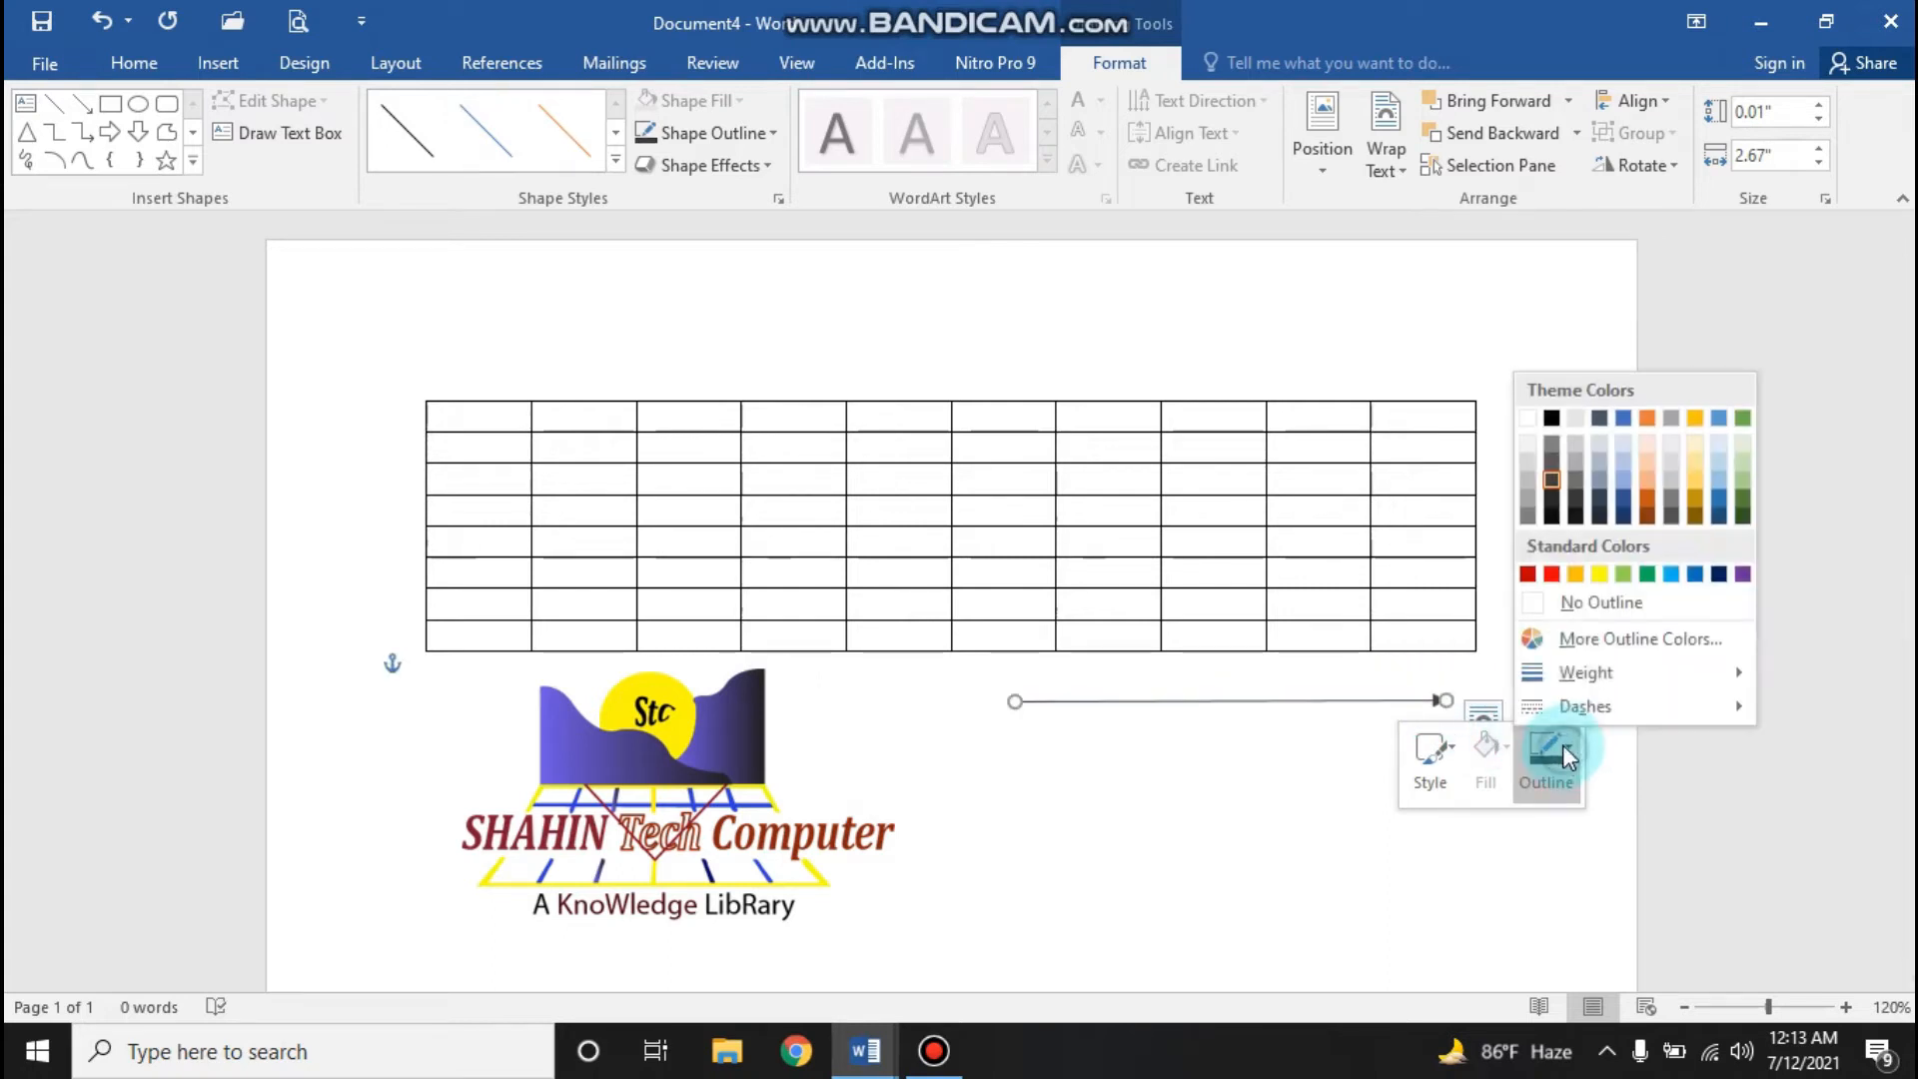
mouse_move(1573, 668)
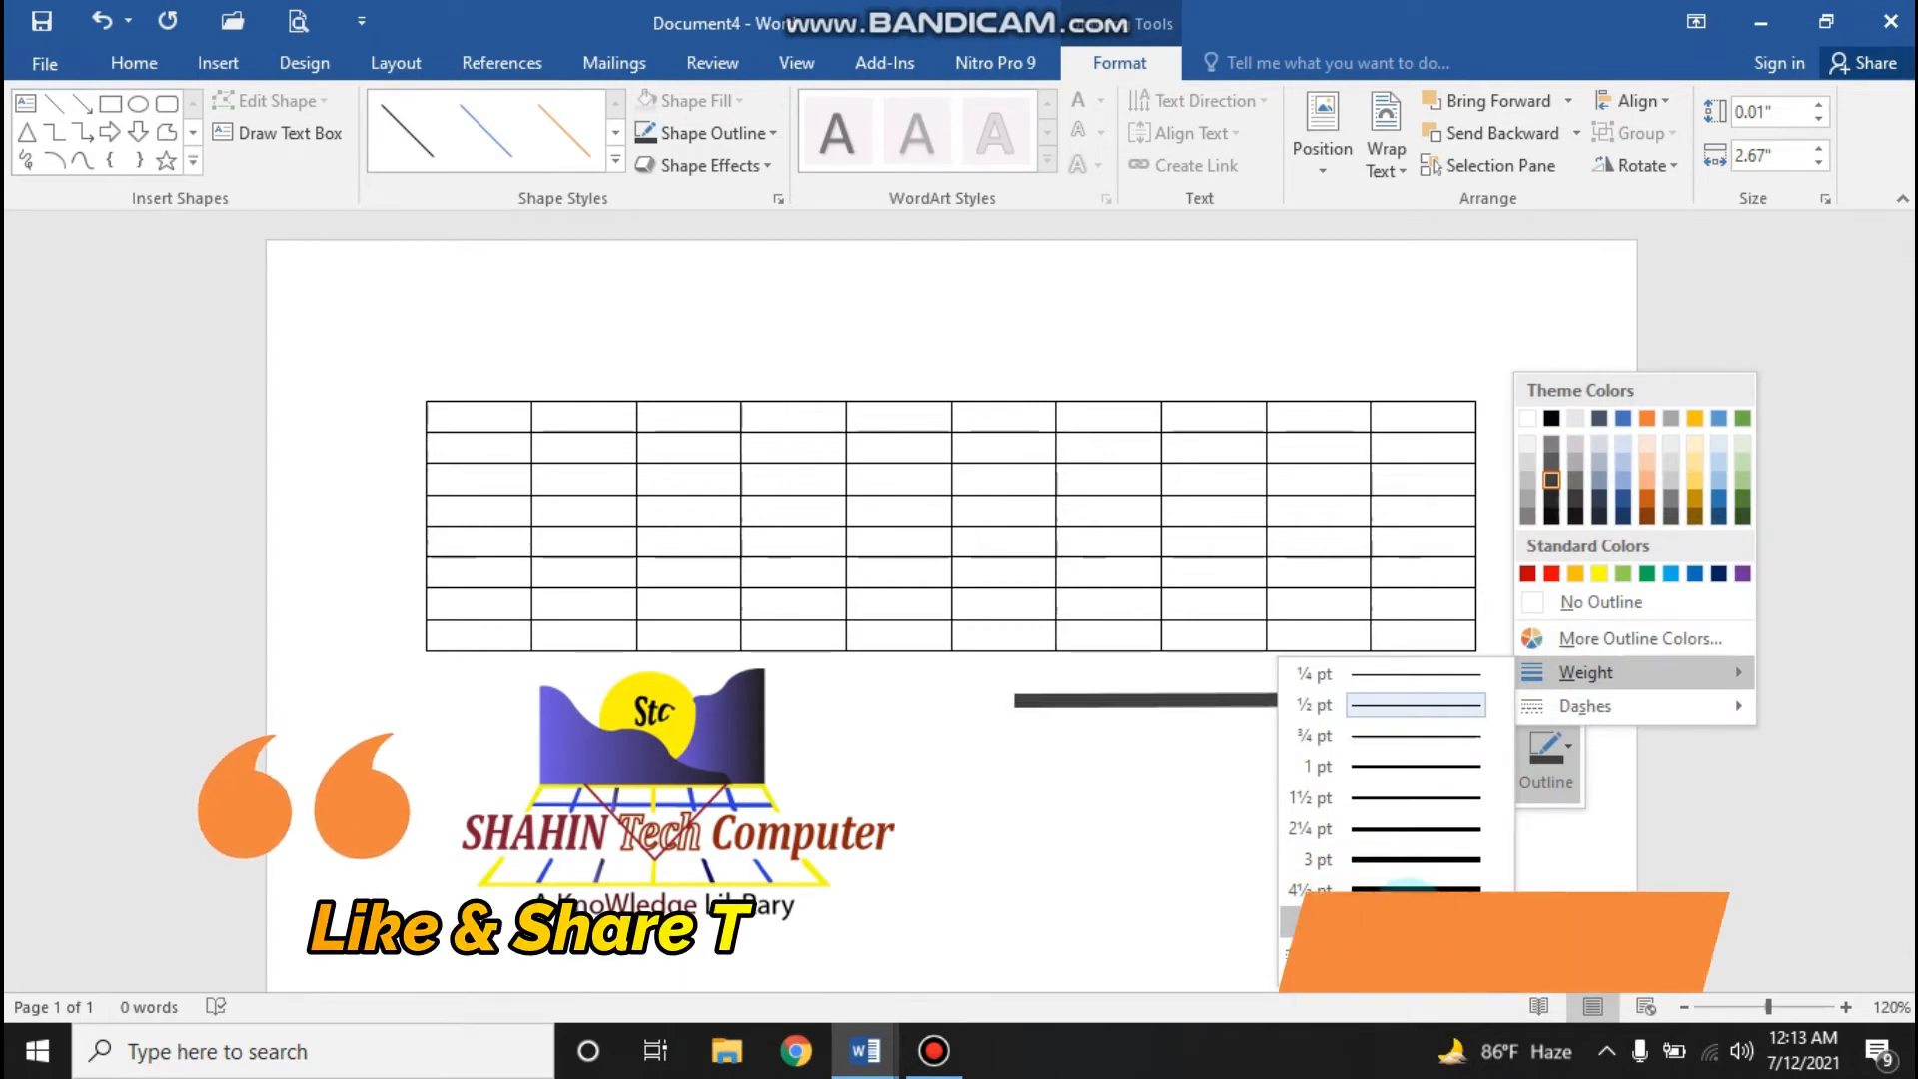
click(1386, 897)
Step: Preview other dash types, outline colors and theme line styles on the arrow
click(1564, 771)
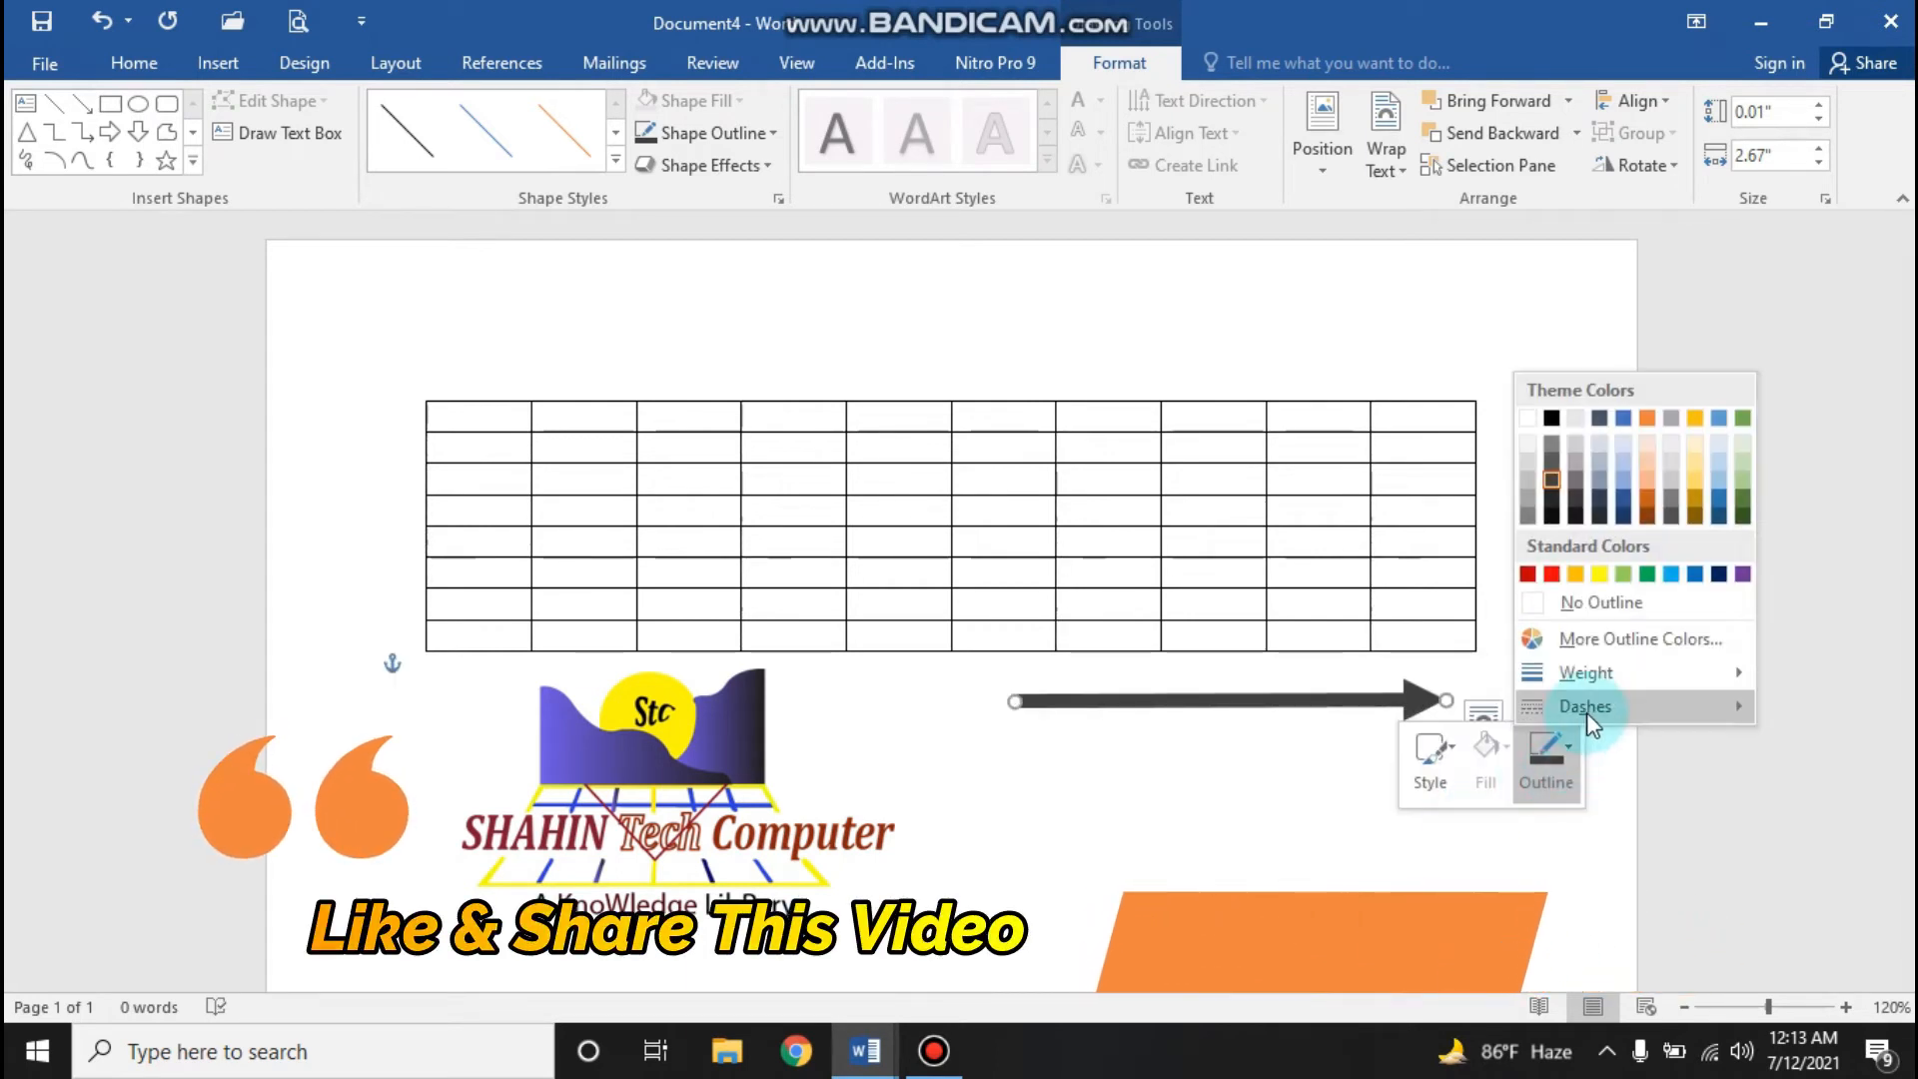
mouse_move(1587, 709)
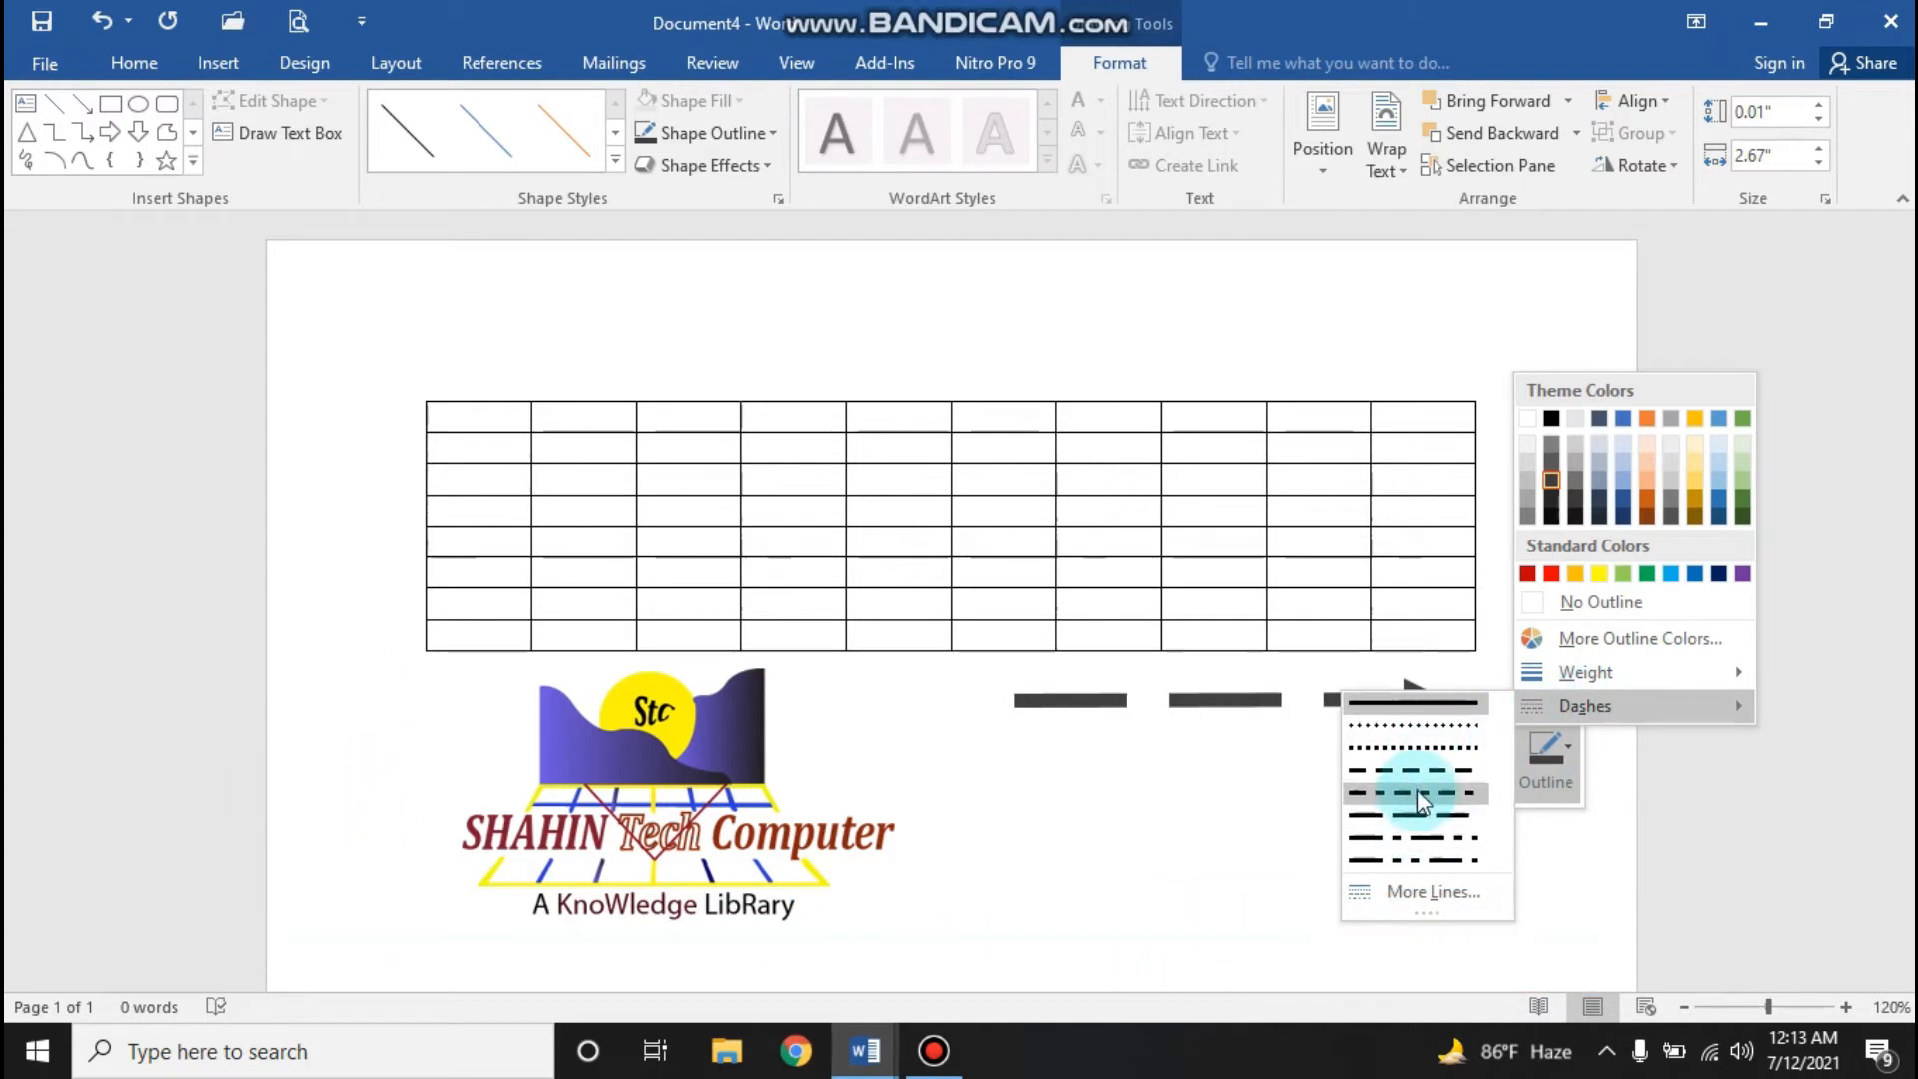
mouse_move(1586, 671)
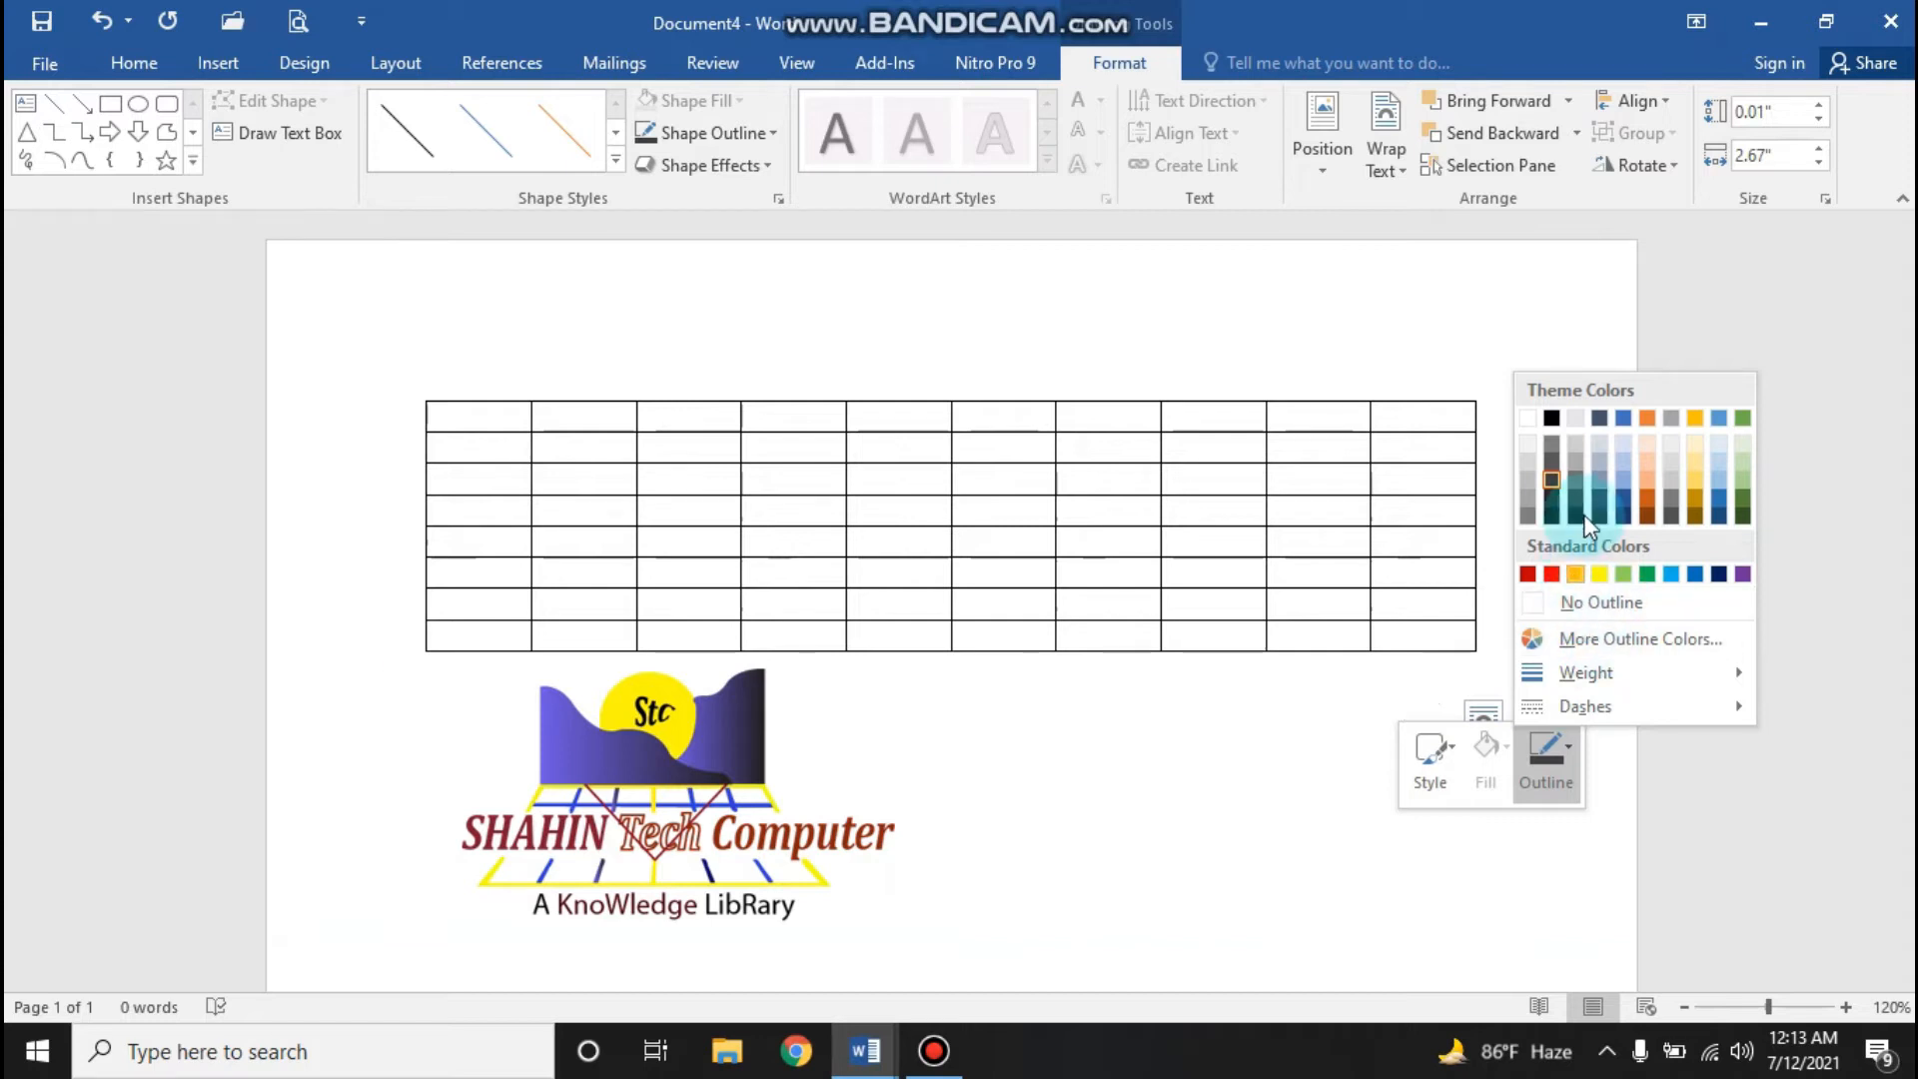
click(1552, 487)
click(1435, 764)
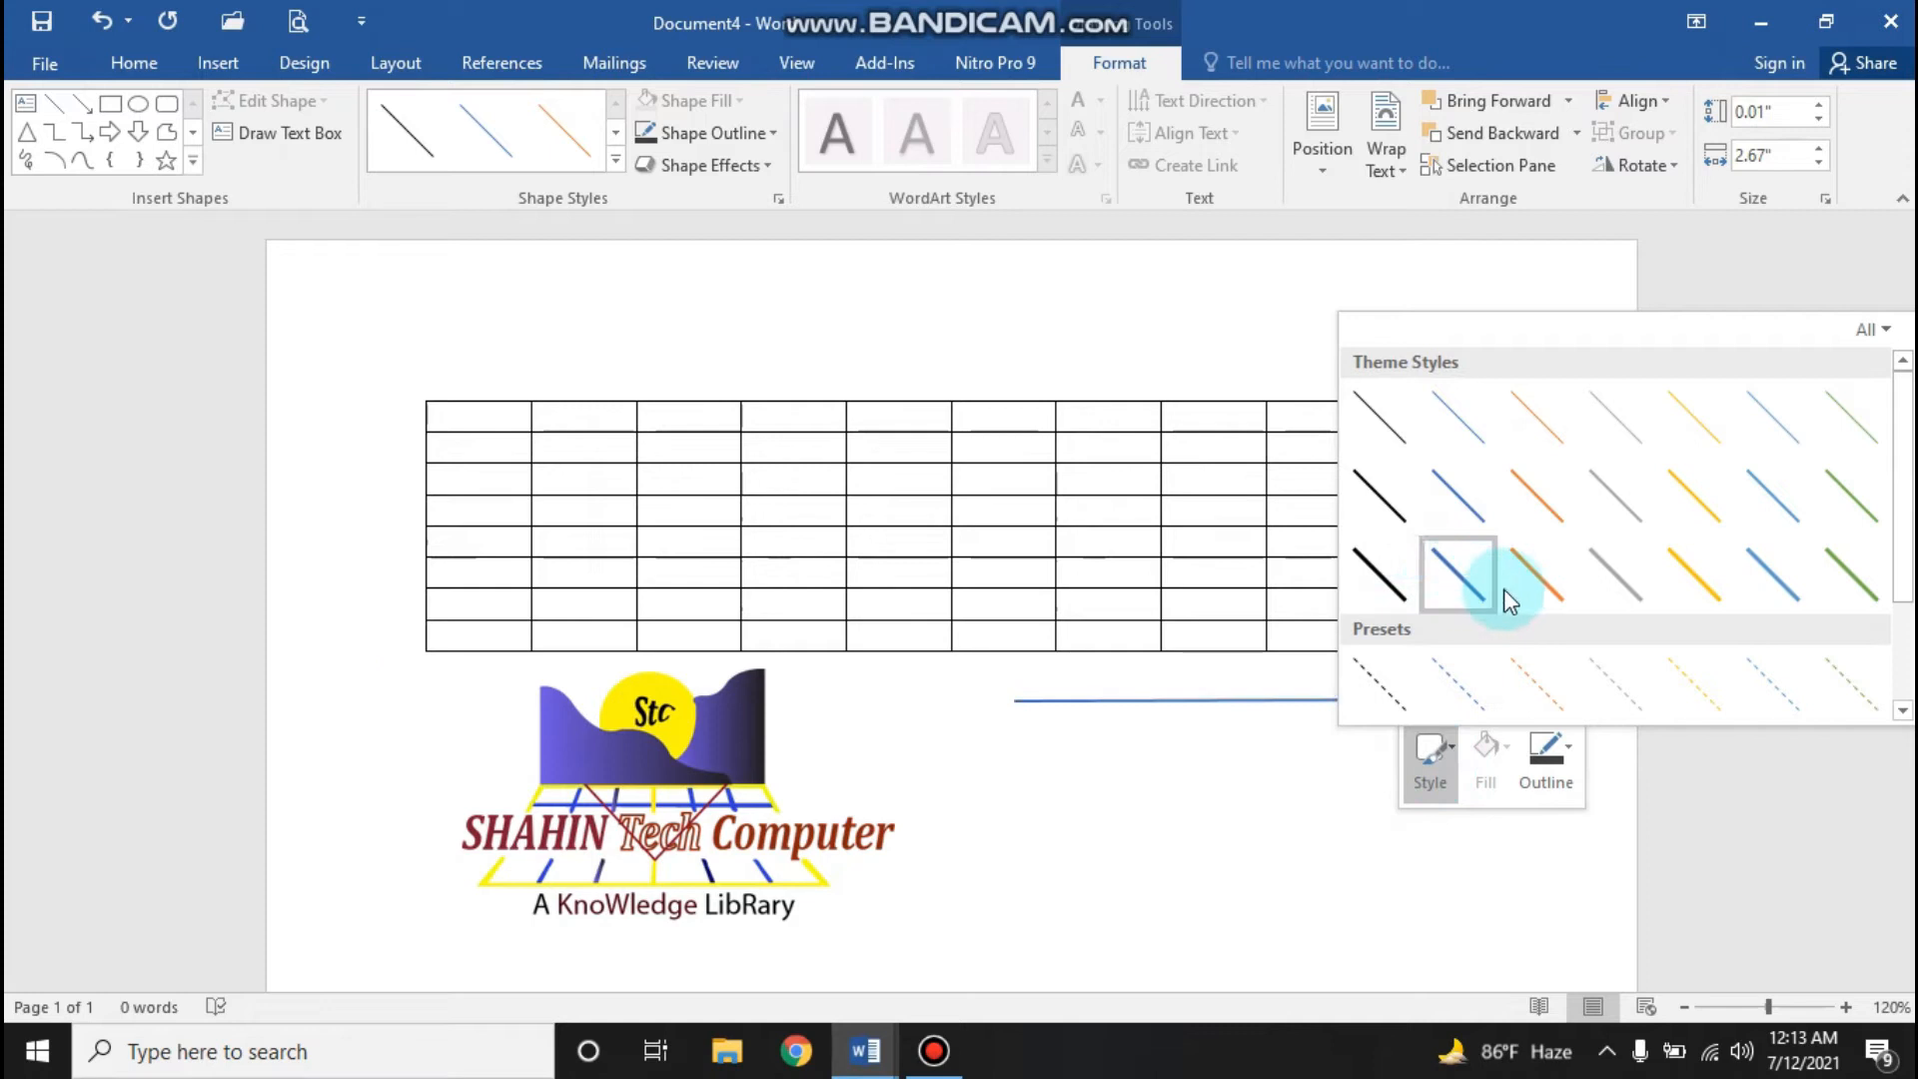
click(1356, 796)
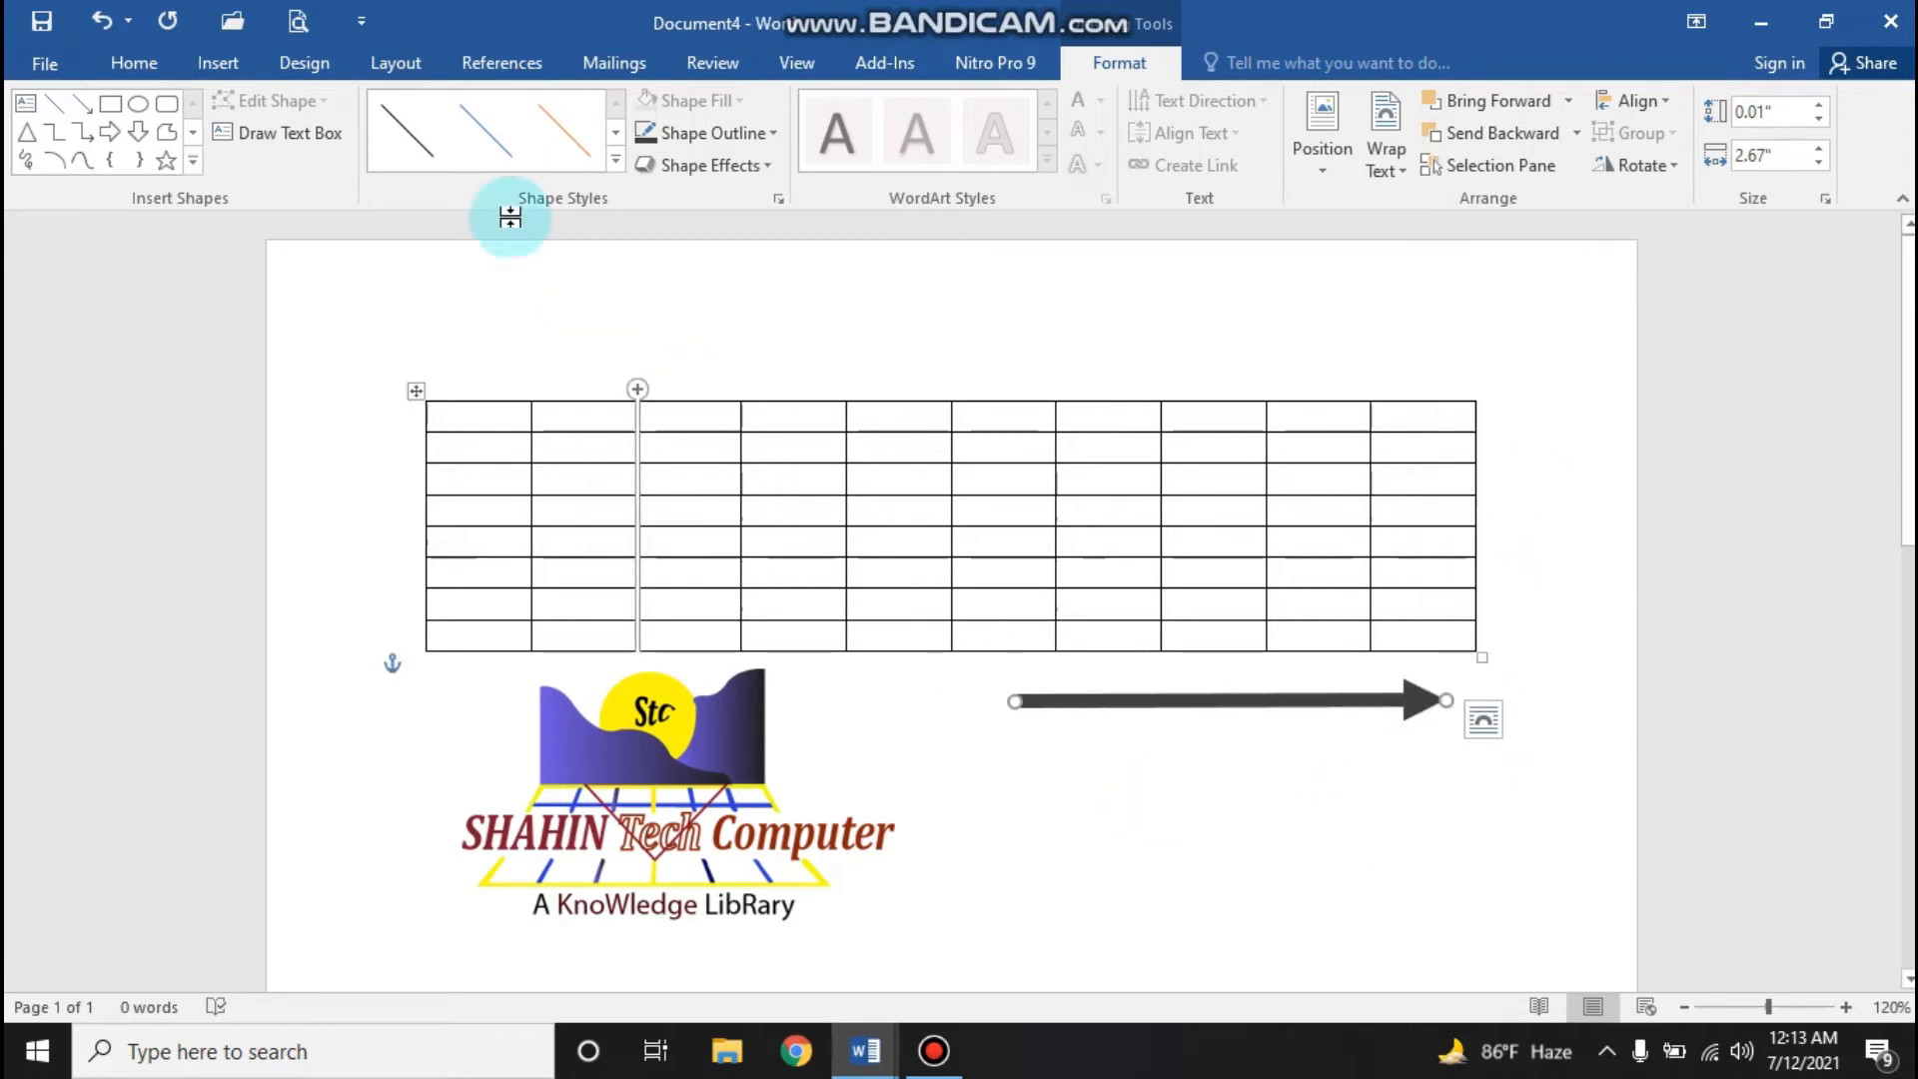
Step: Add a Blank style header with the text "Multiple Choice Questions" and return to the document body
click(213, 63)
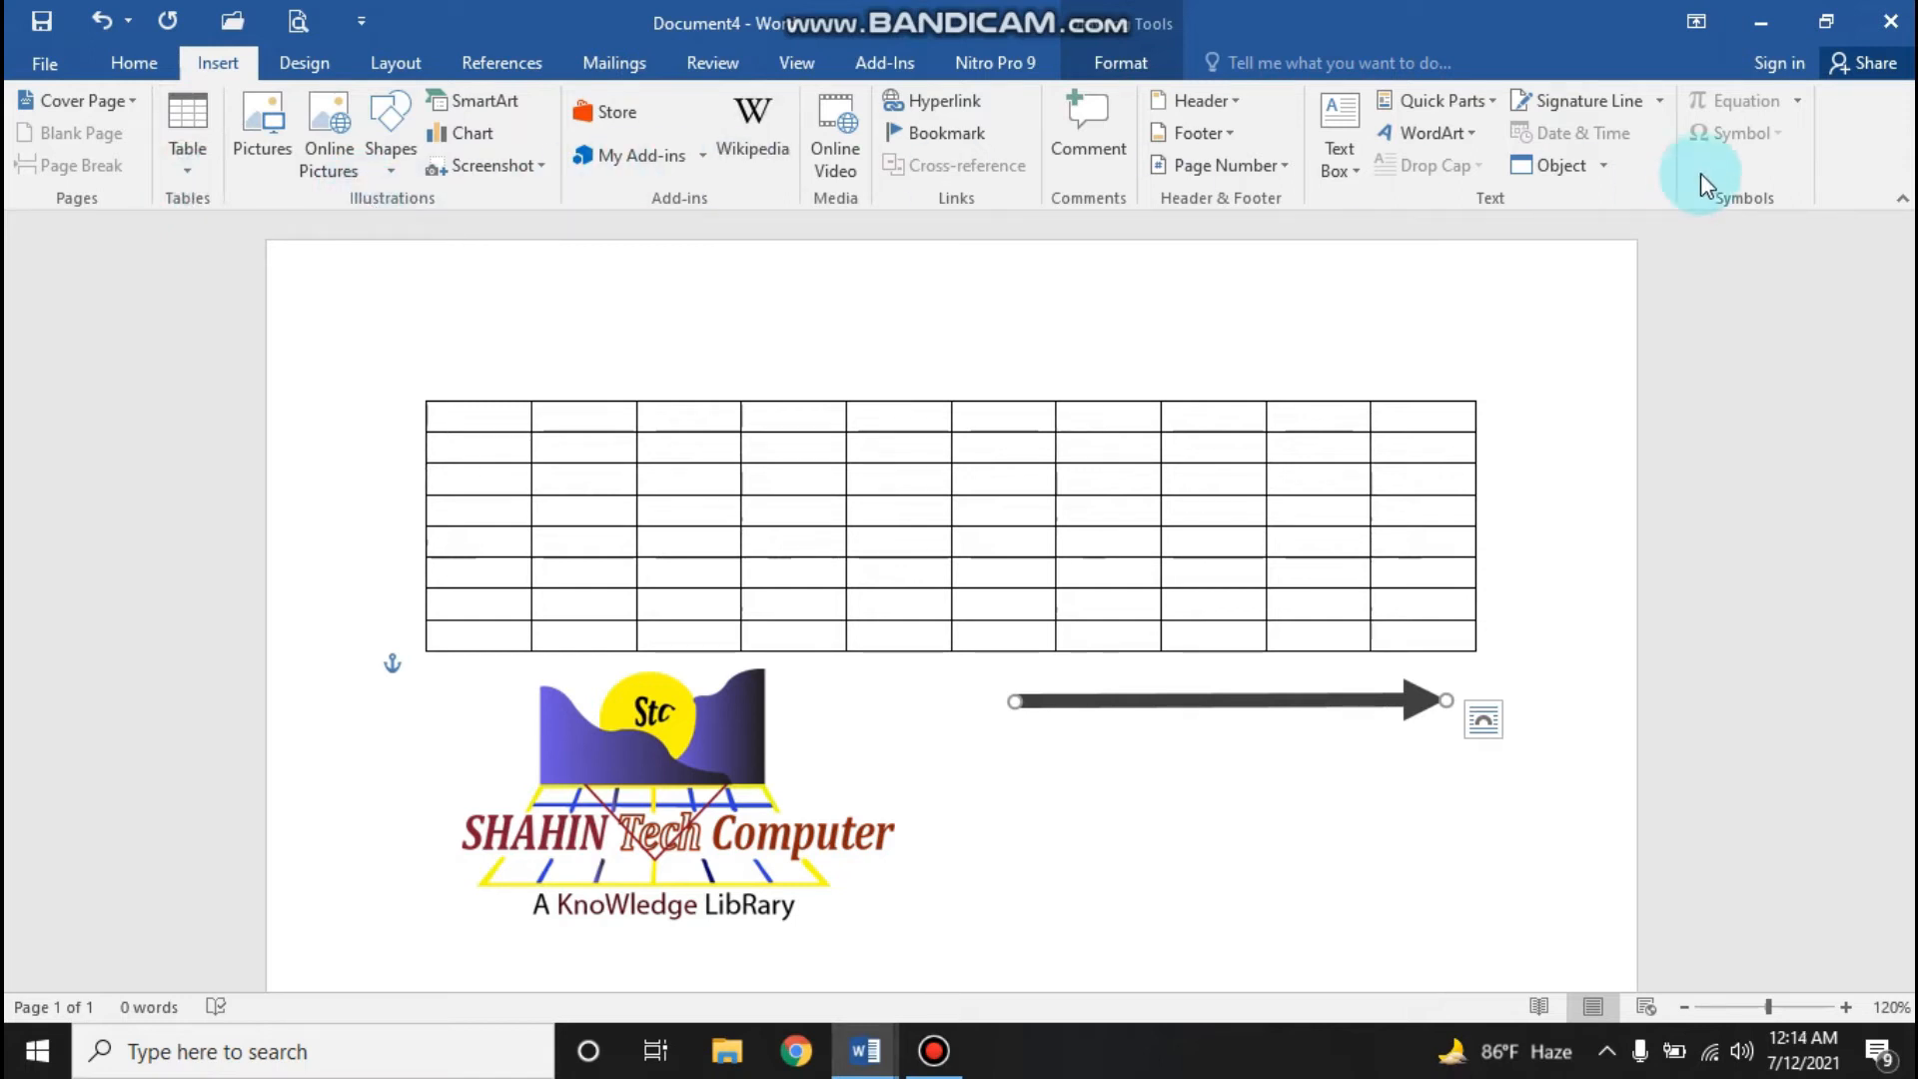
click(1118, 839)
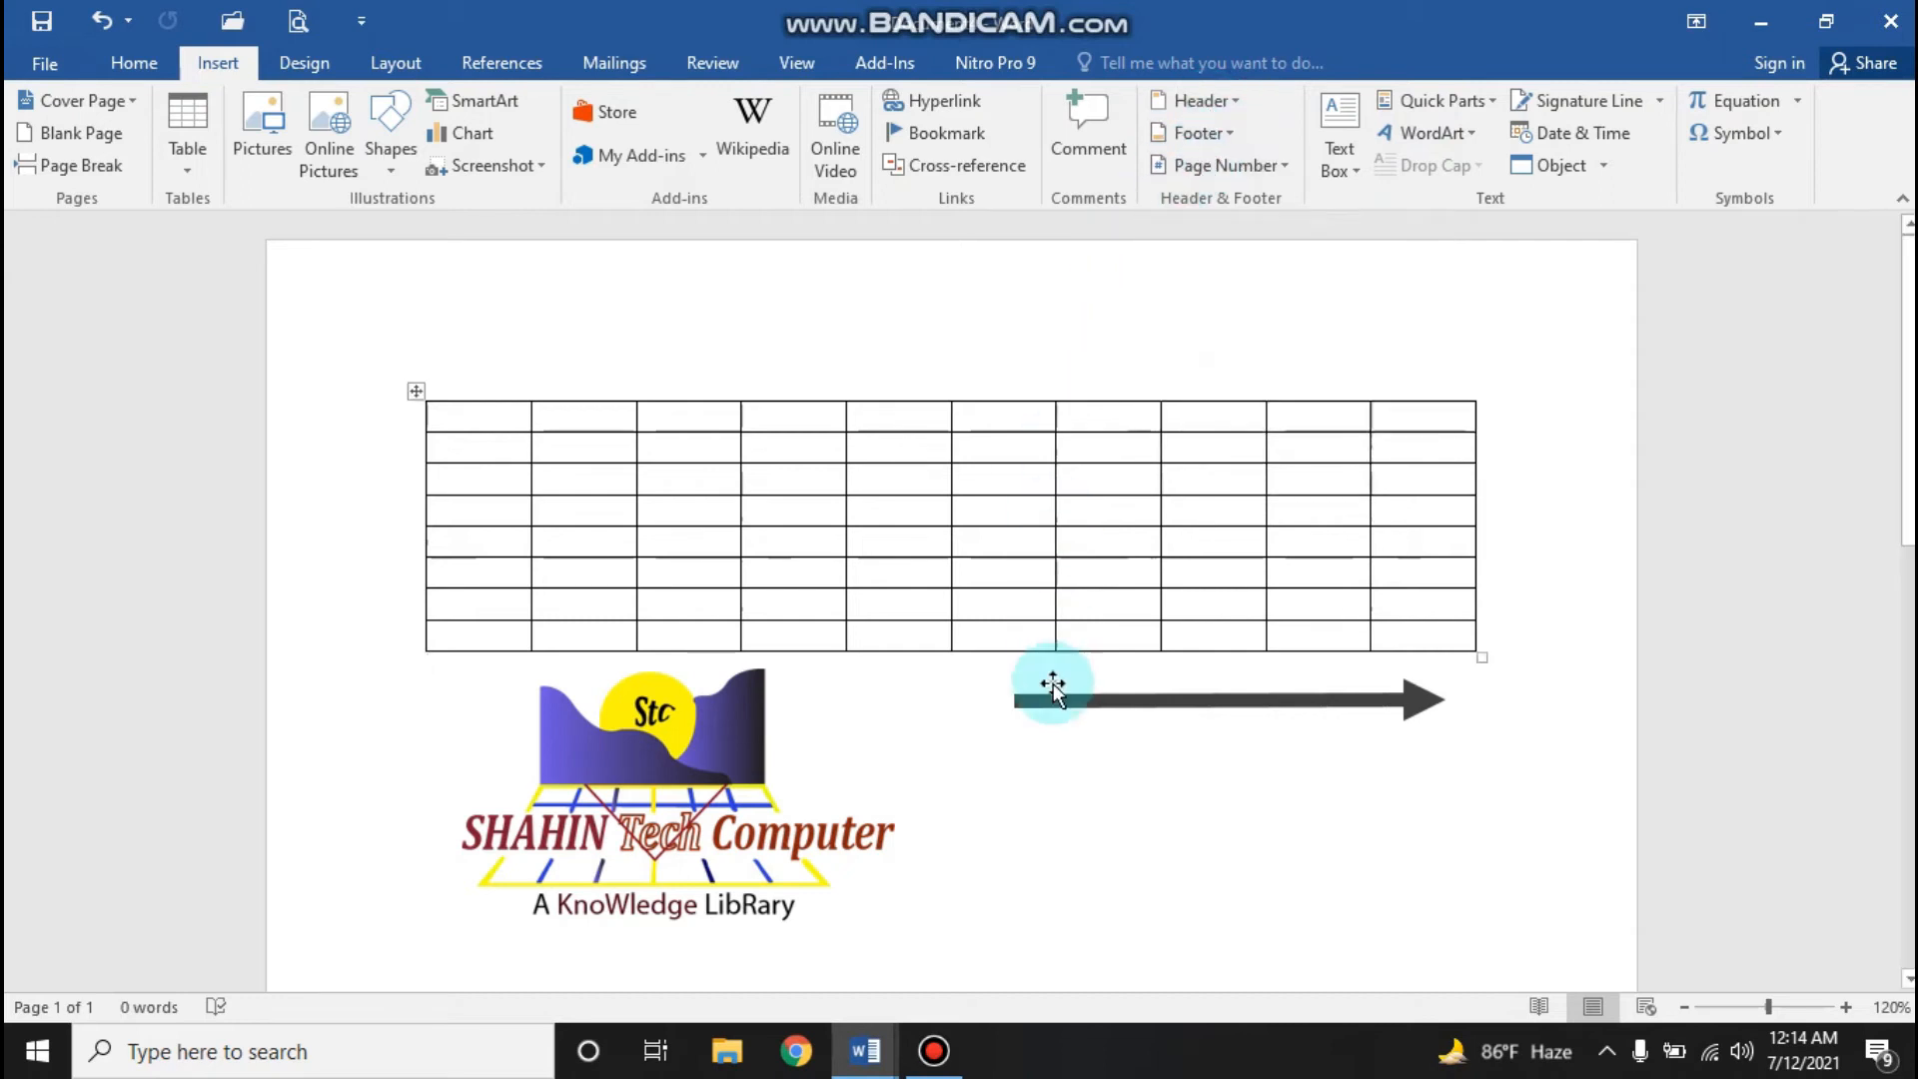
click(1087, 739)
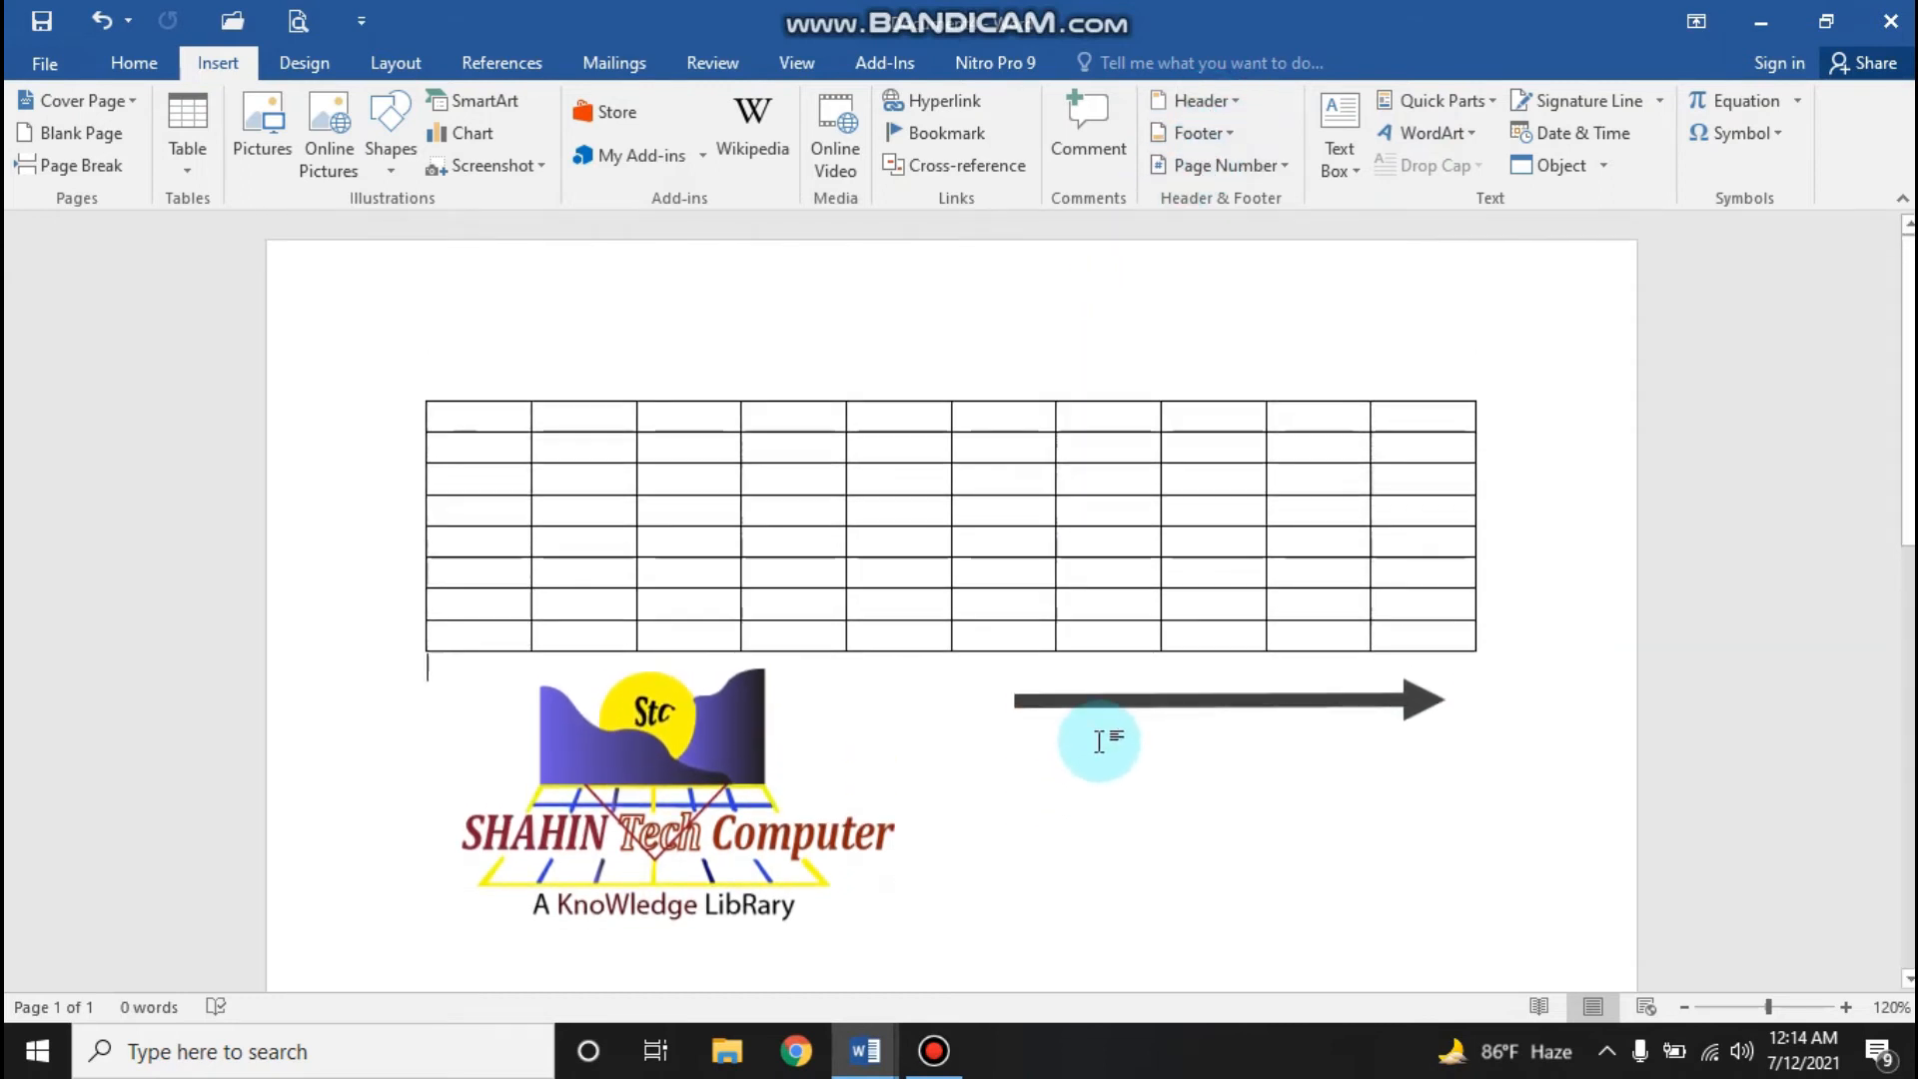
click(1206, 101)
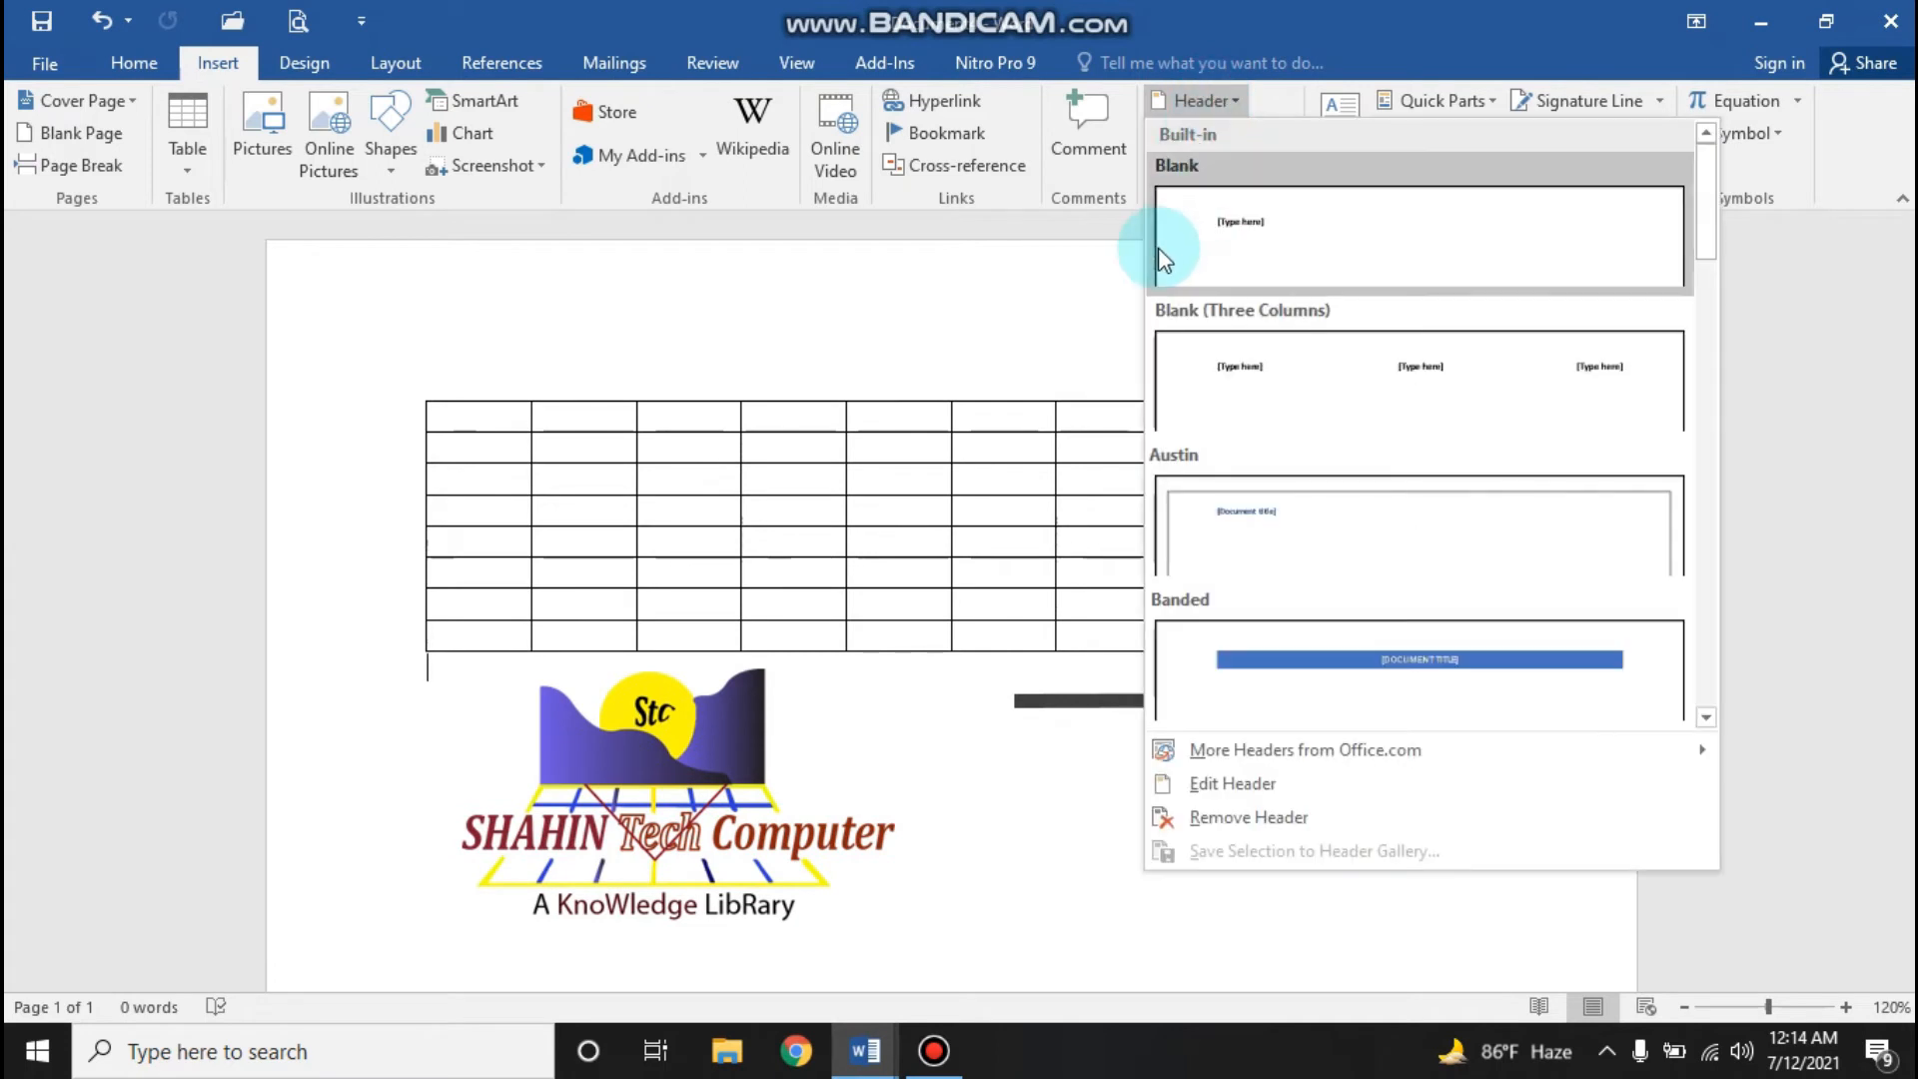
click(1219, 241)
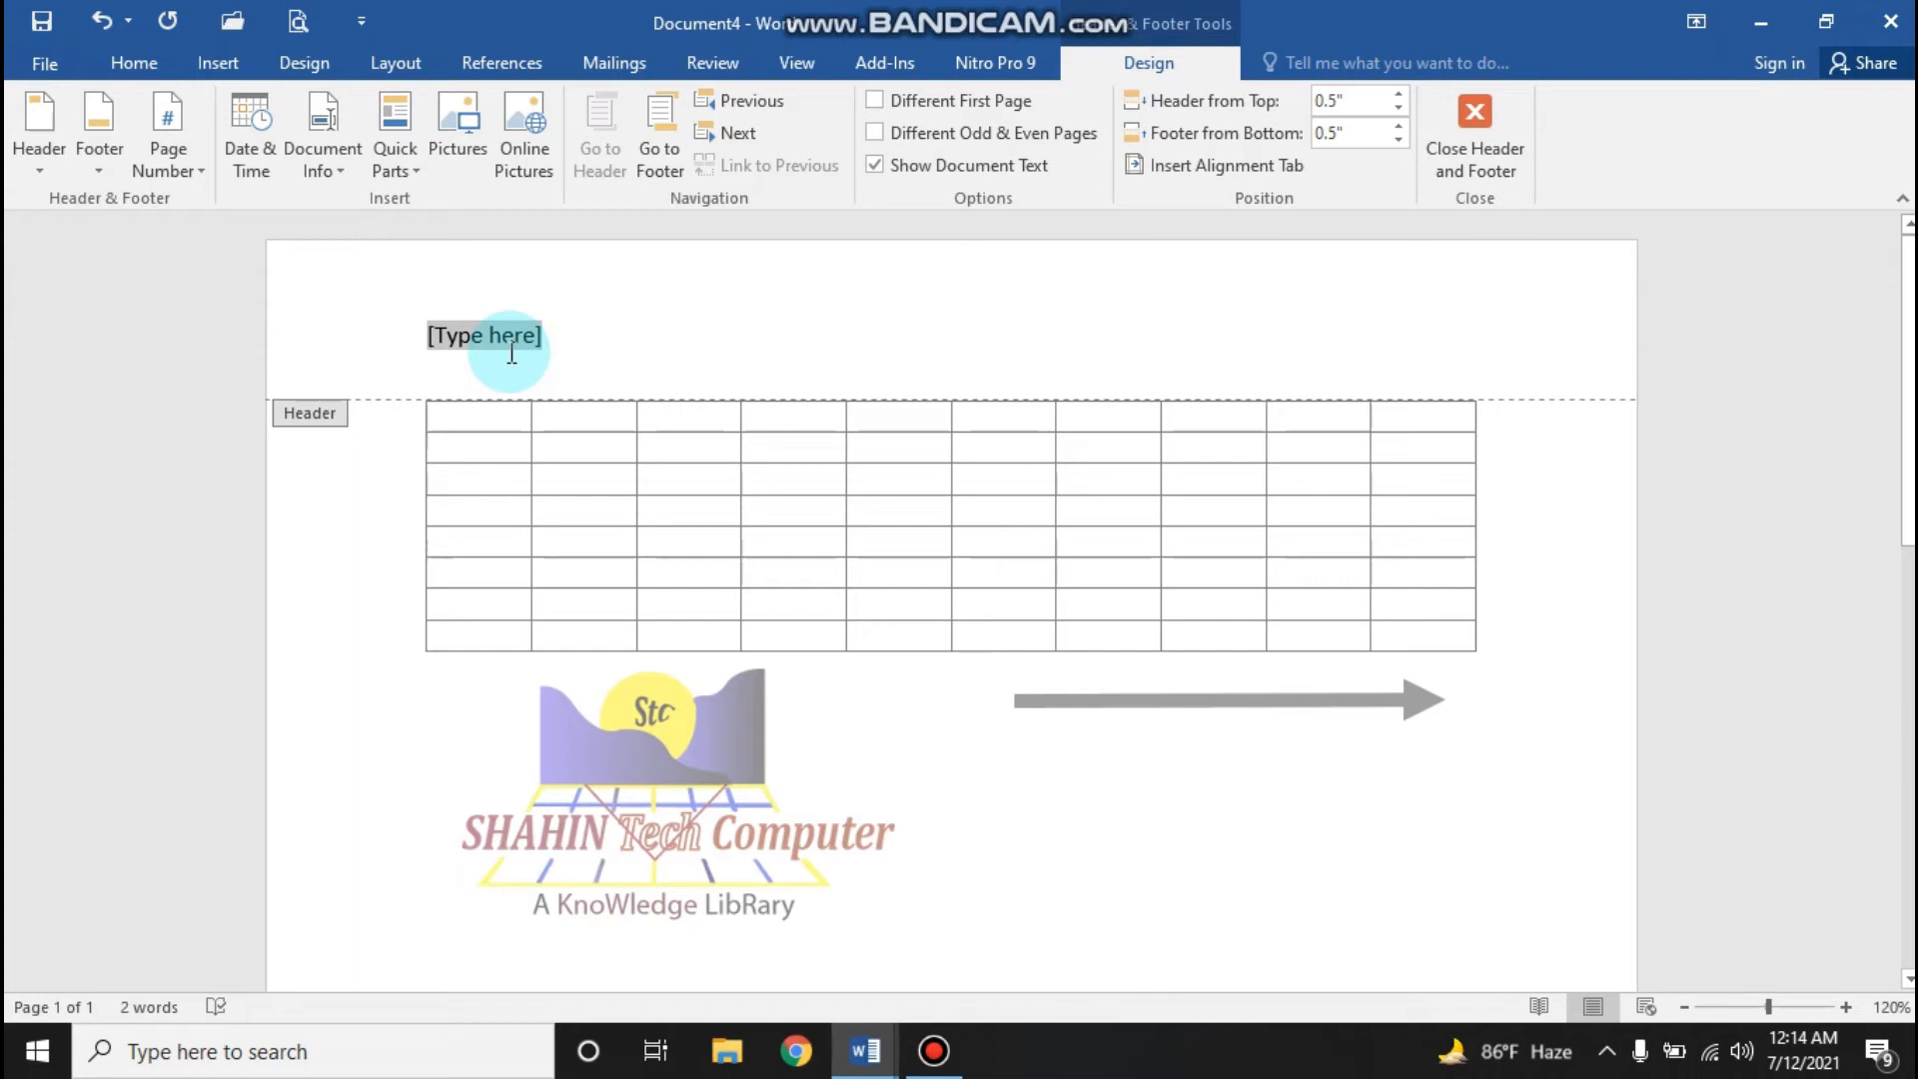
text(mU)
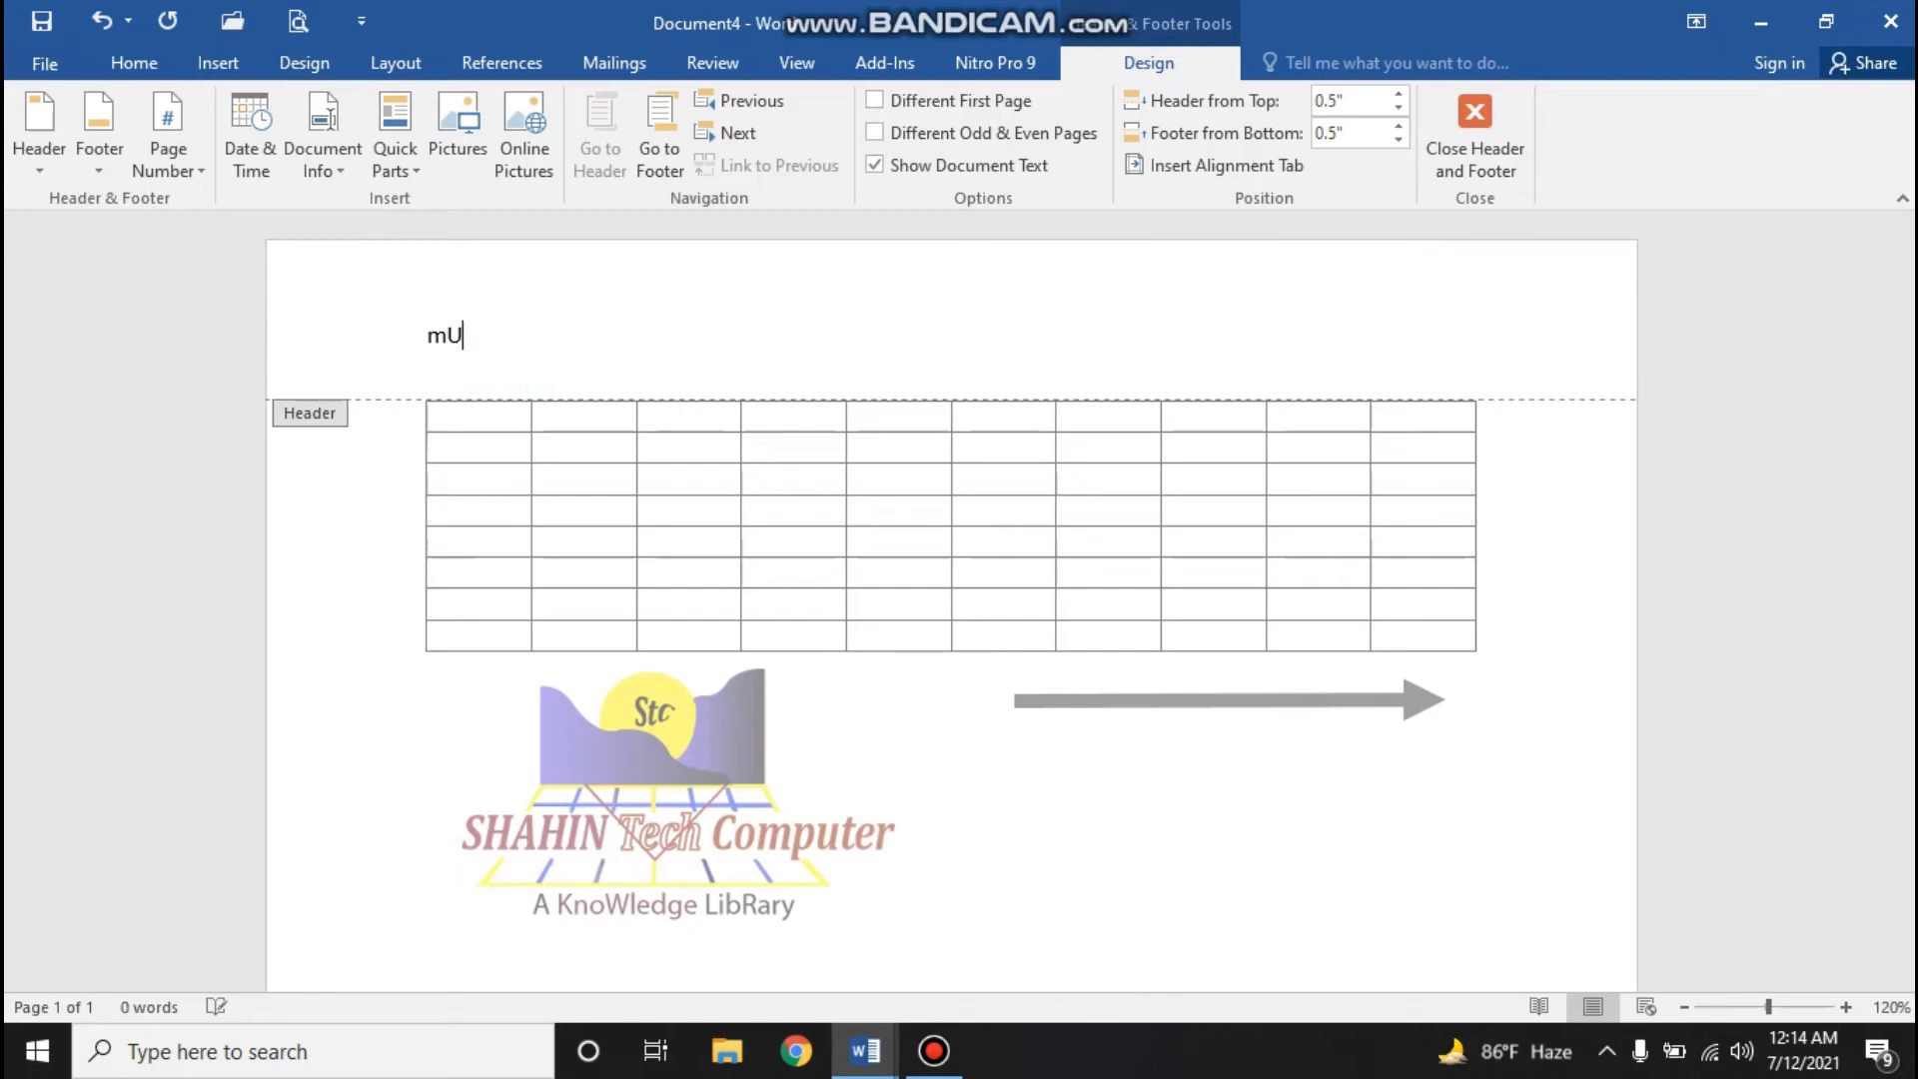
text(Multiple Choice )
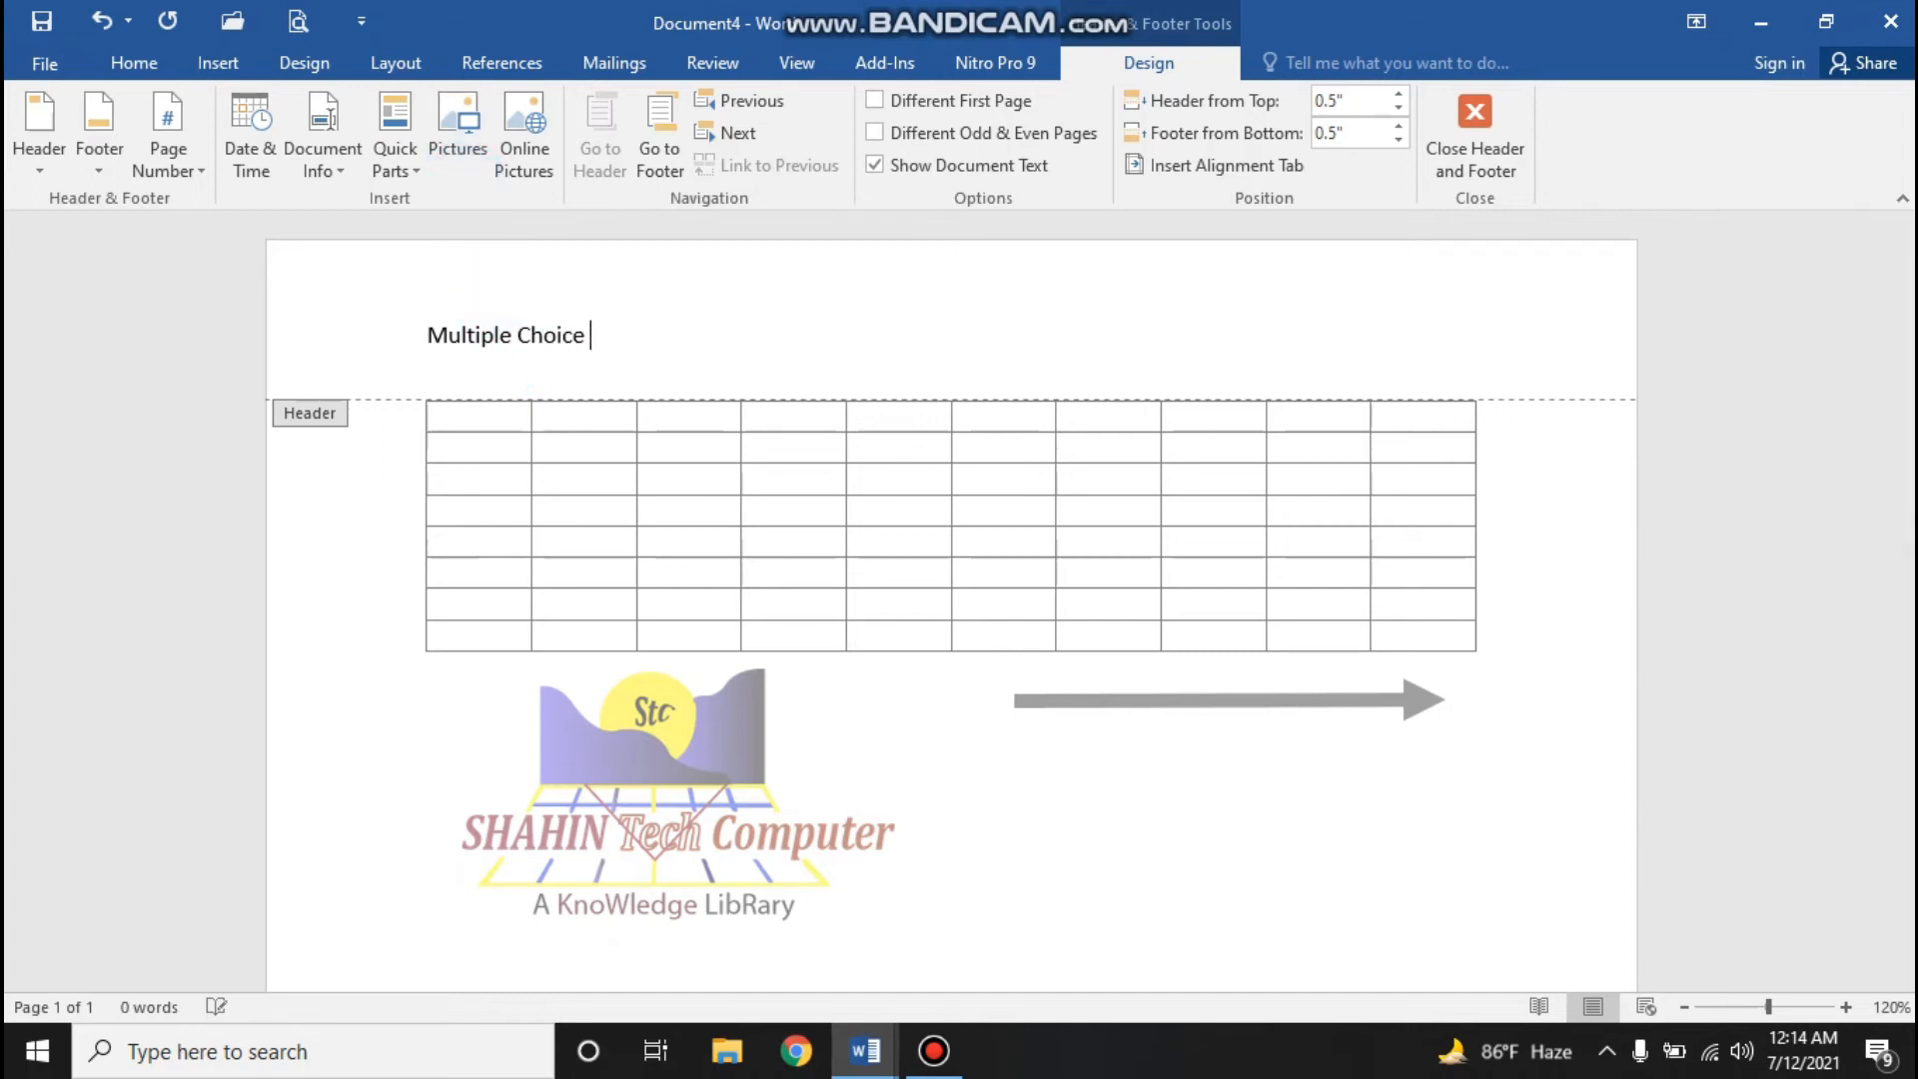
text(Questions)
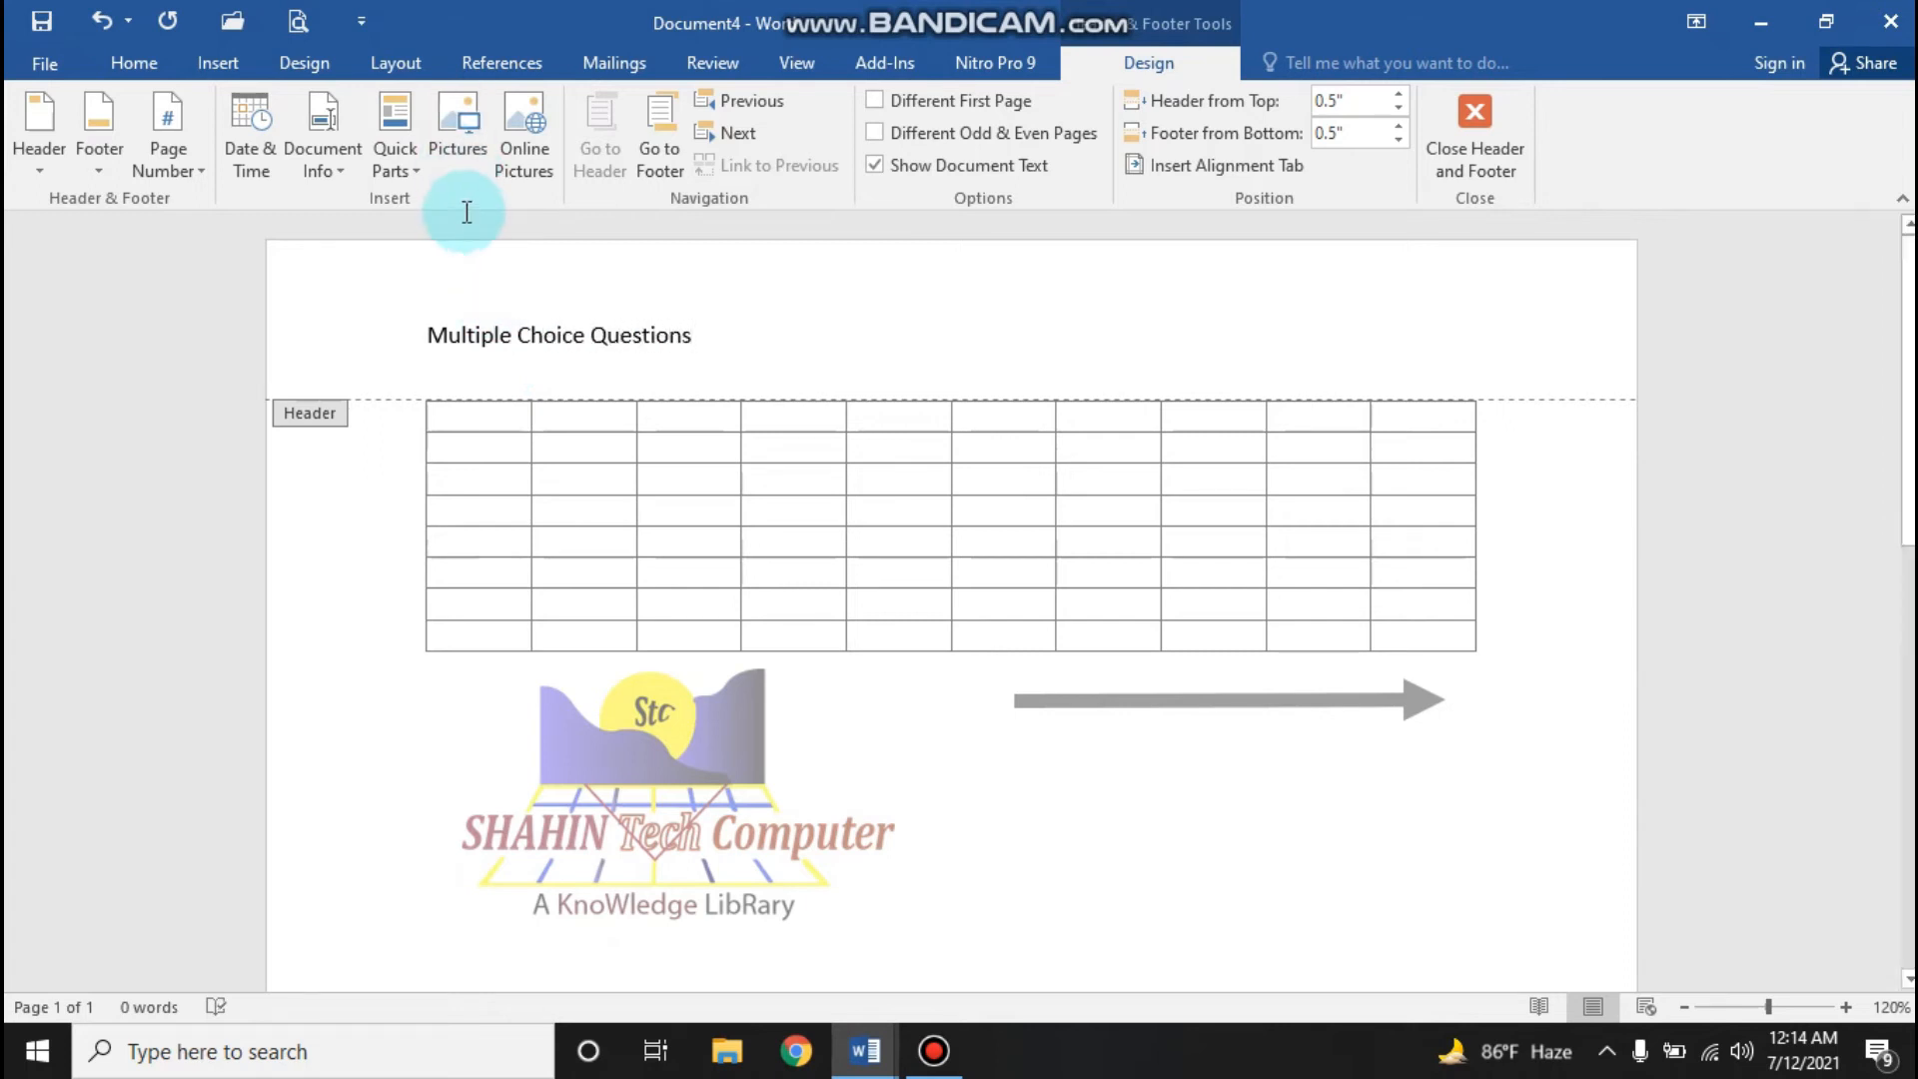
key(Escape)
scroll(670, 494, down, 10)
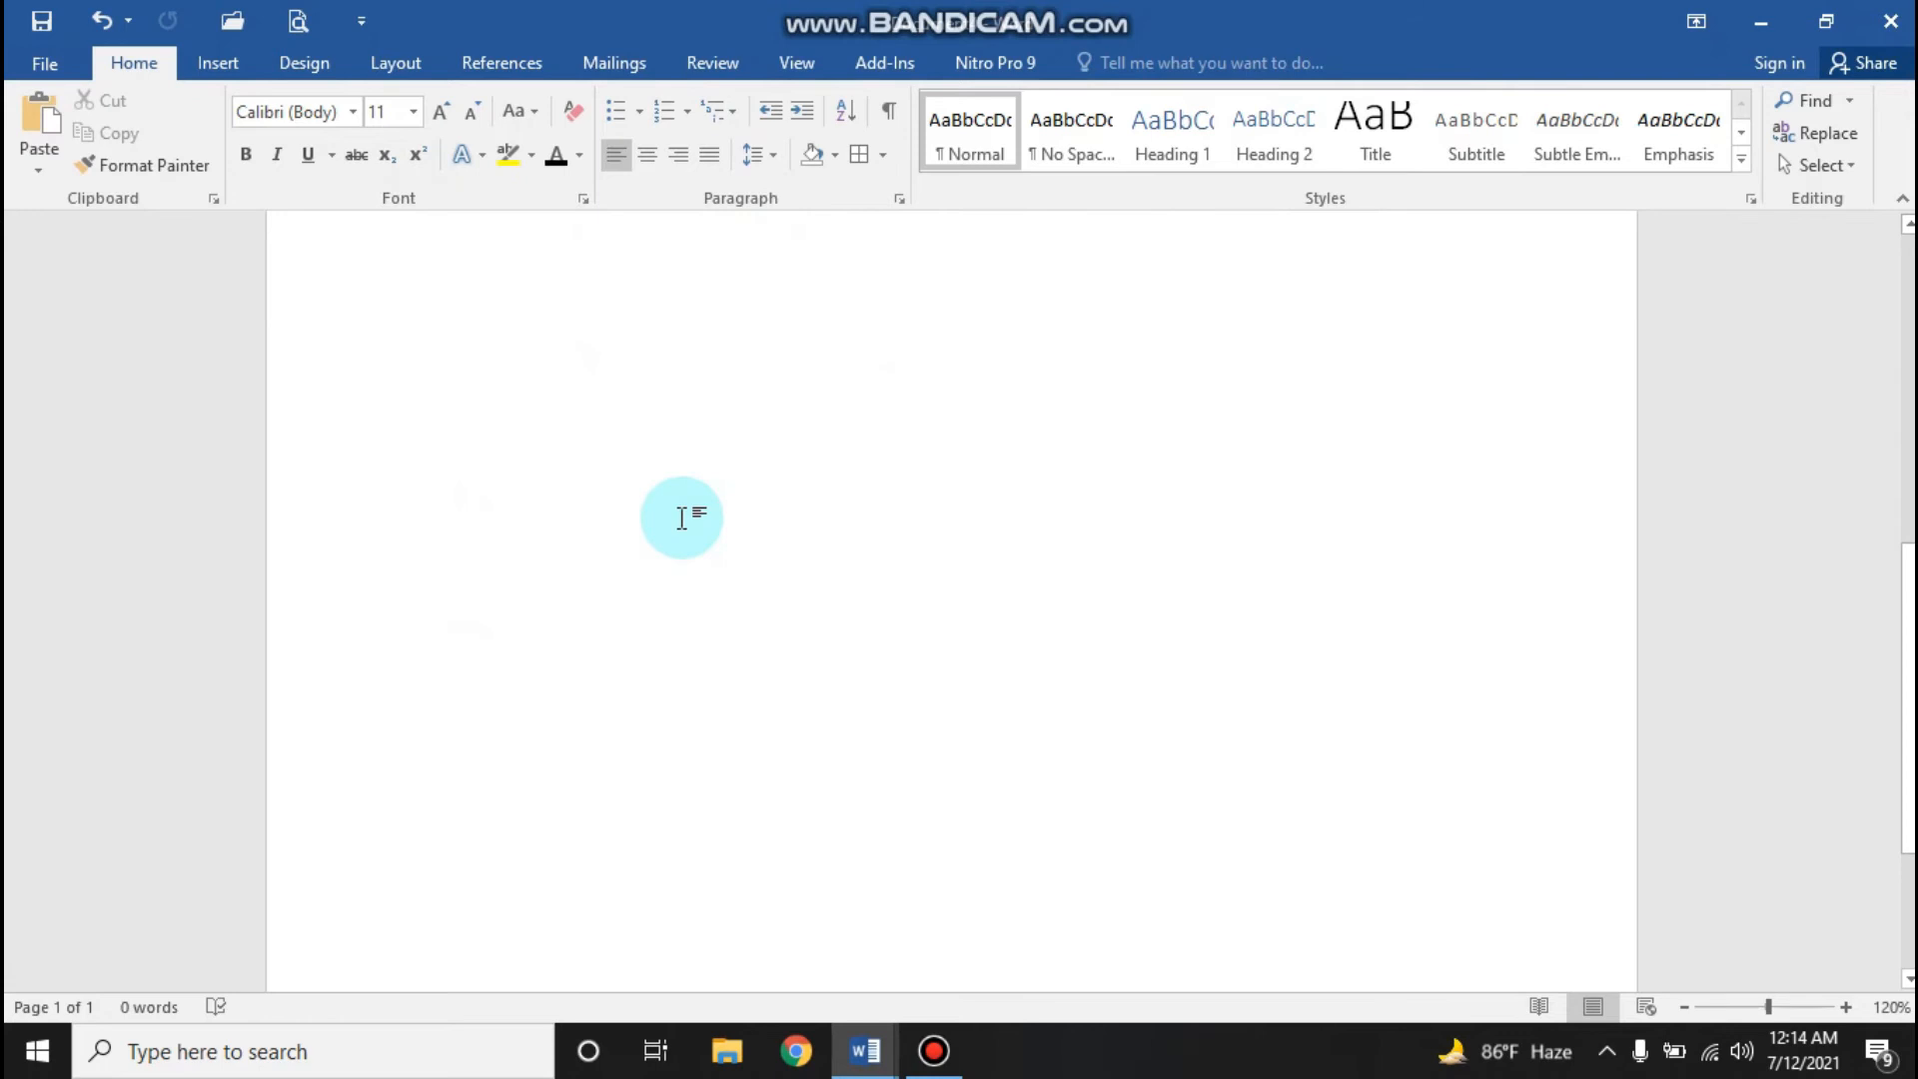
scroll(709, 550, down, 2)
scroll(735, 582, up, 4)
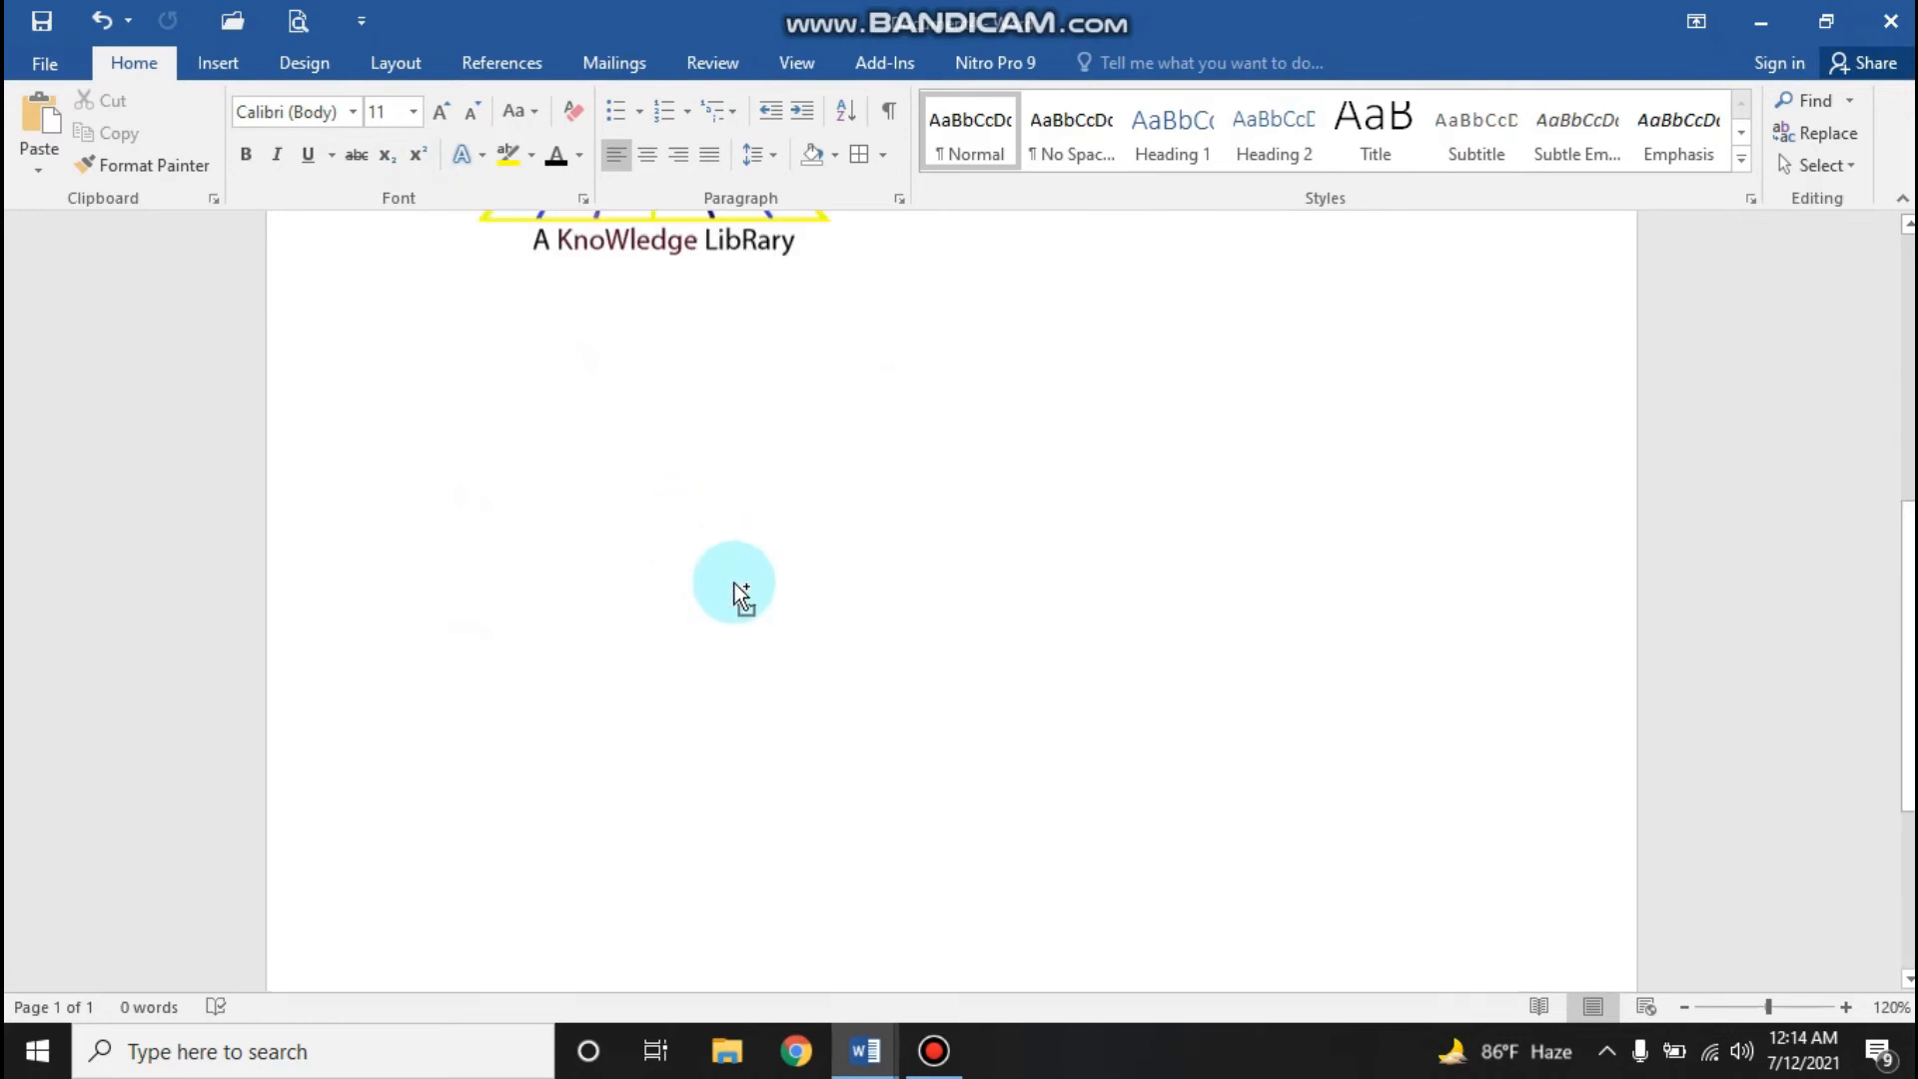
Step: Insert a page break below the logo to add a second page and check that page's header
key(ctrl+Return)
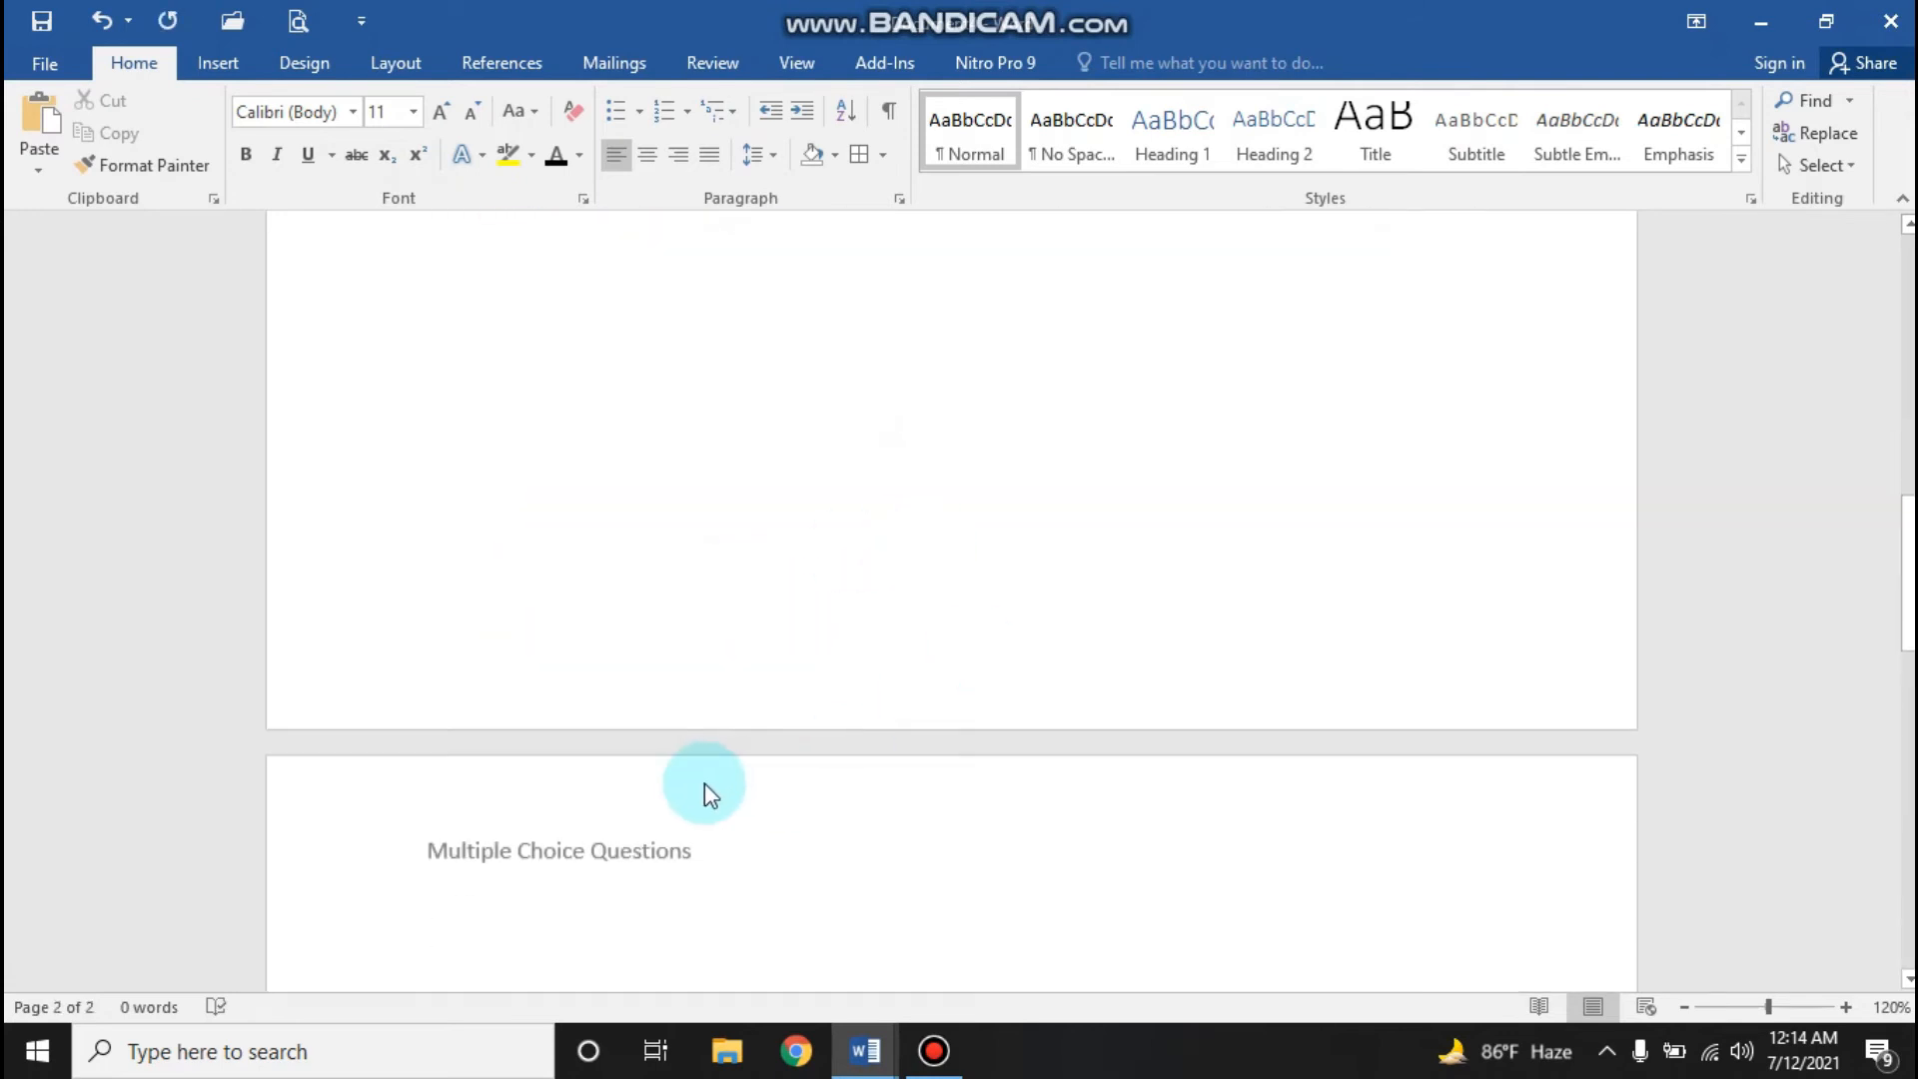
scroll(599, 889, down, 4)
scroll(666, 904, up, 5)
scroll(699, 939, down, 5)
scroll(736, 831, up, 12)
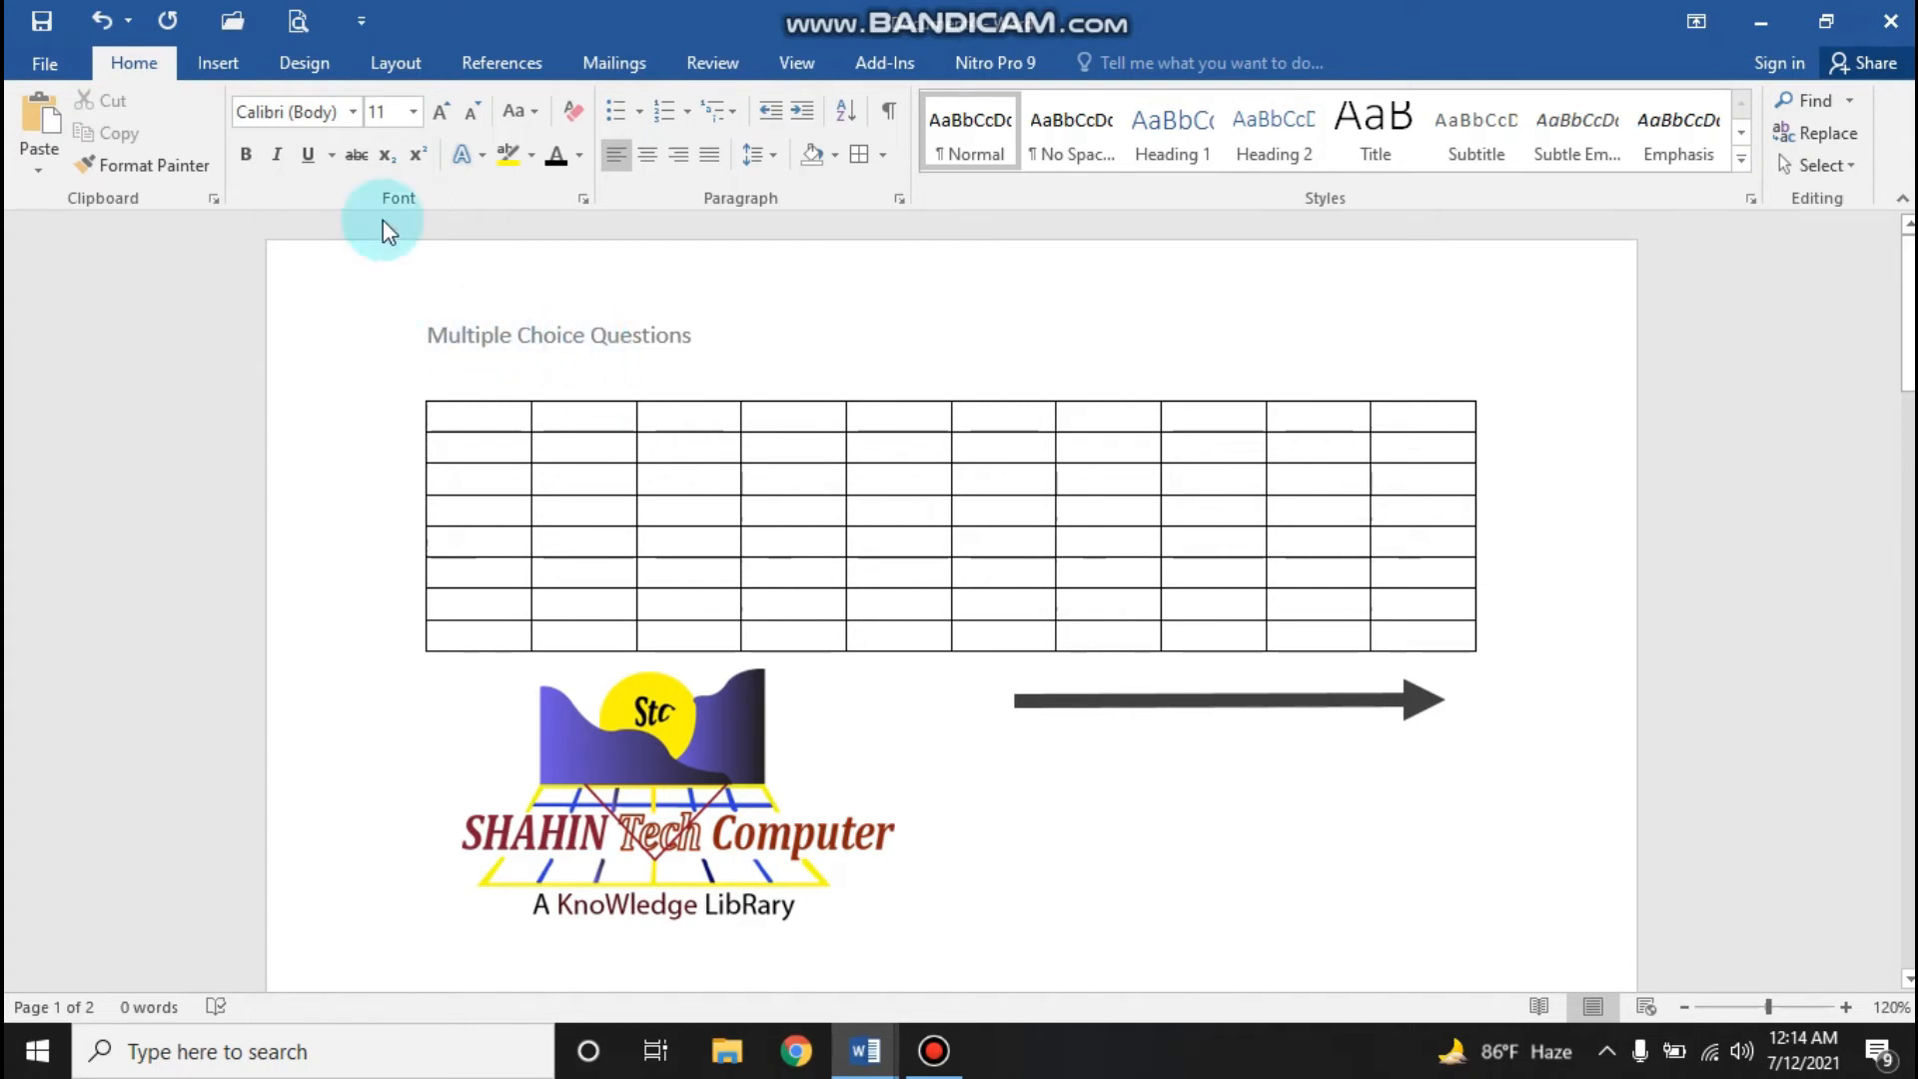
Step: Add a Blank style footer with the text "Multiple Choice Question", return to the document body and check the footer on both pages
click(216, 63)
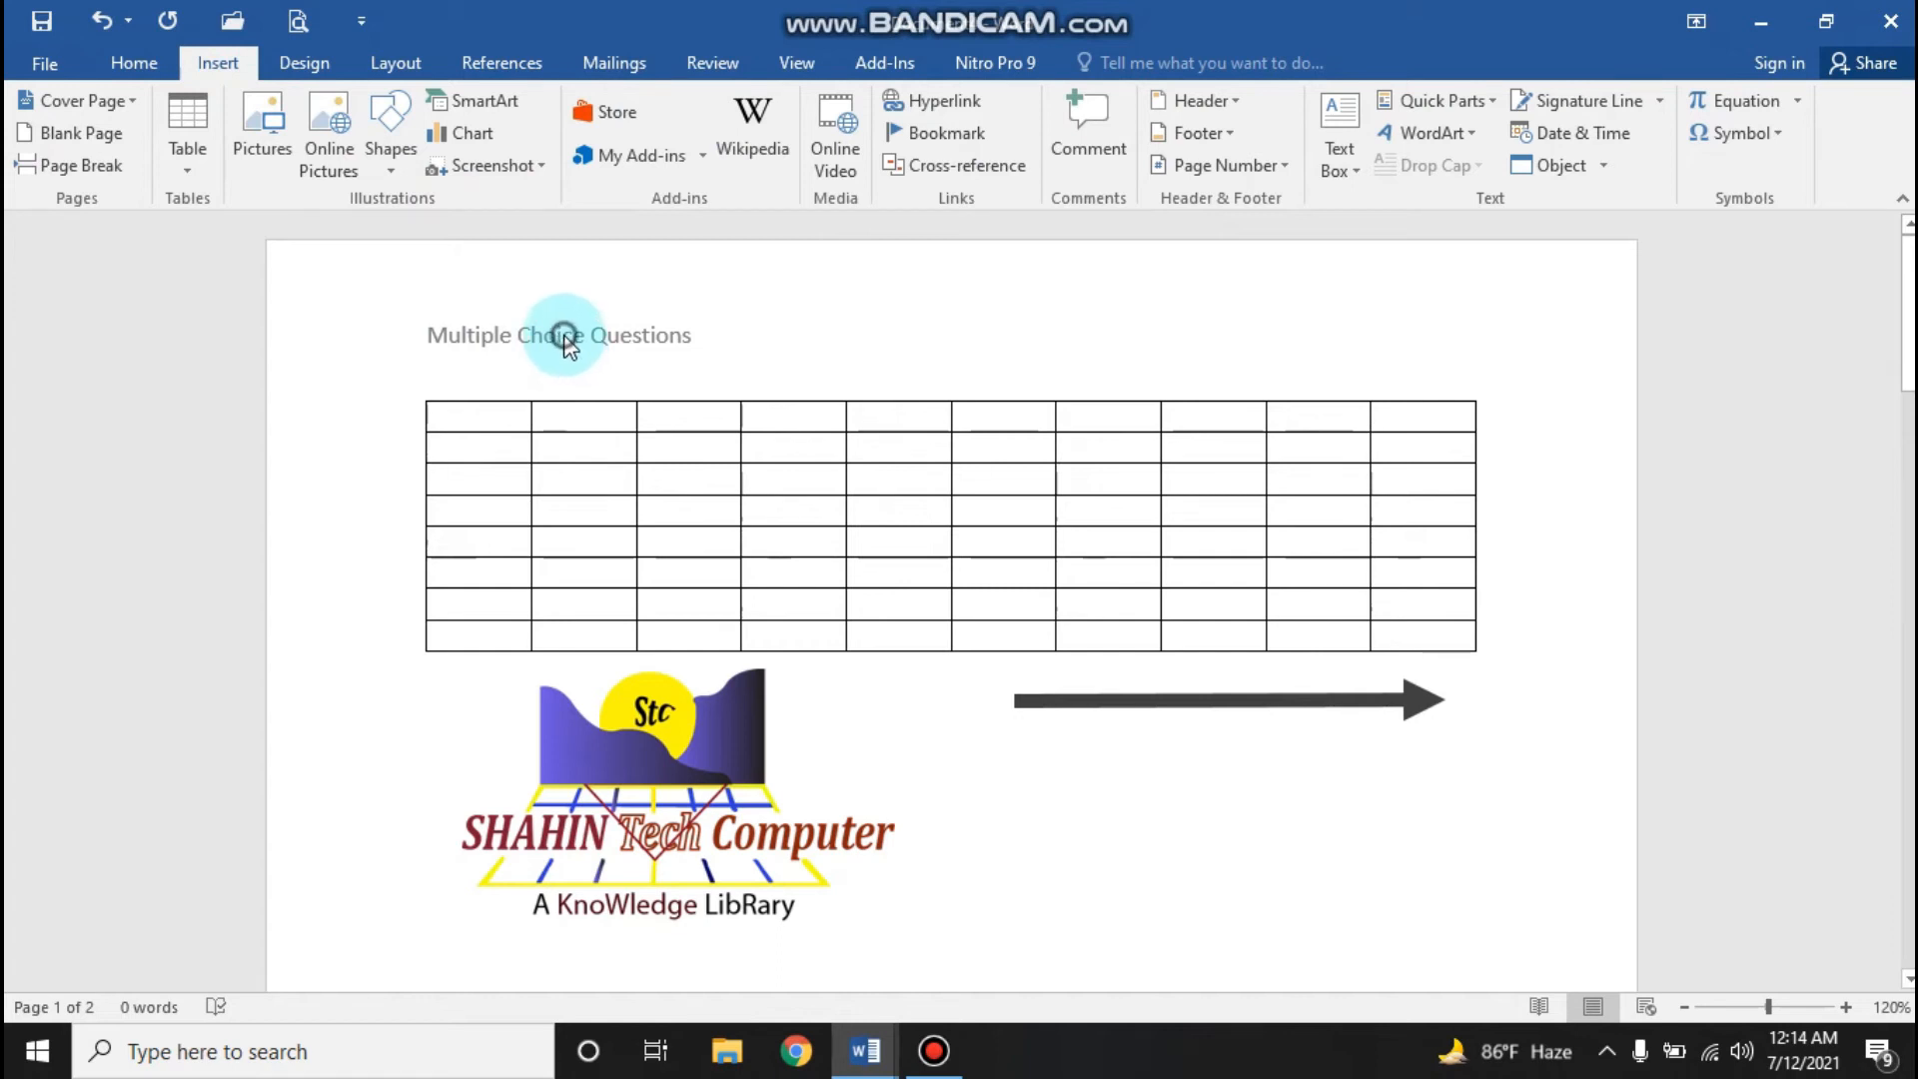
click(585, 398)
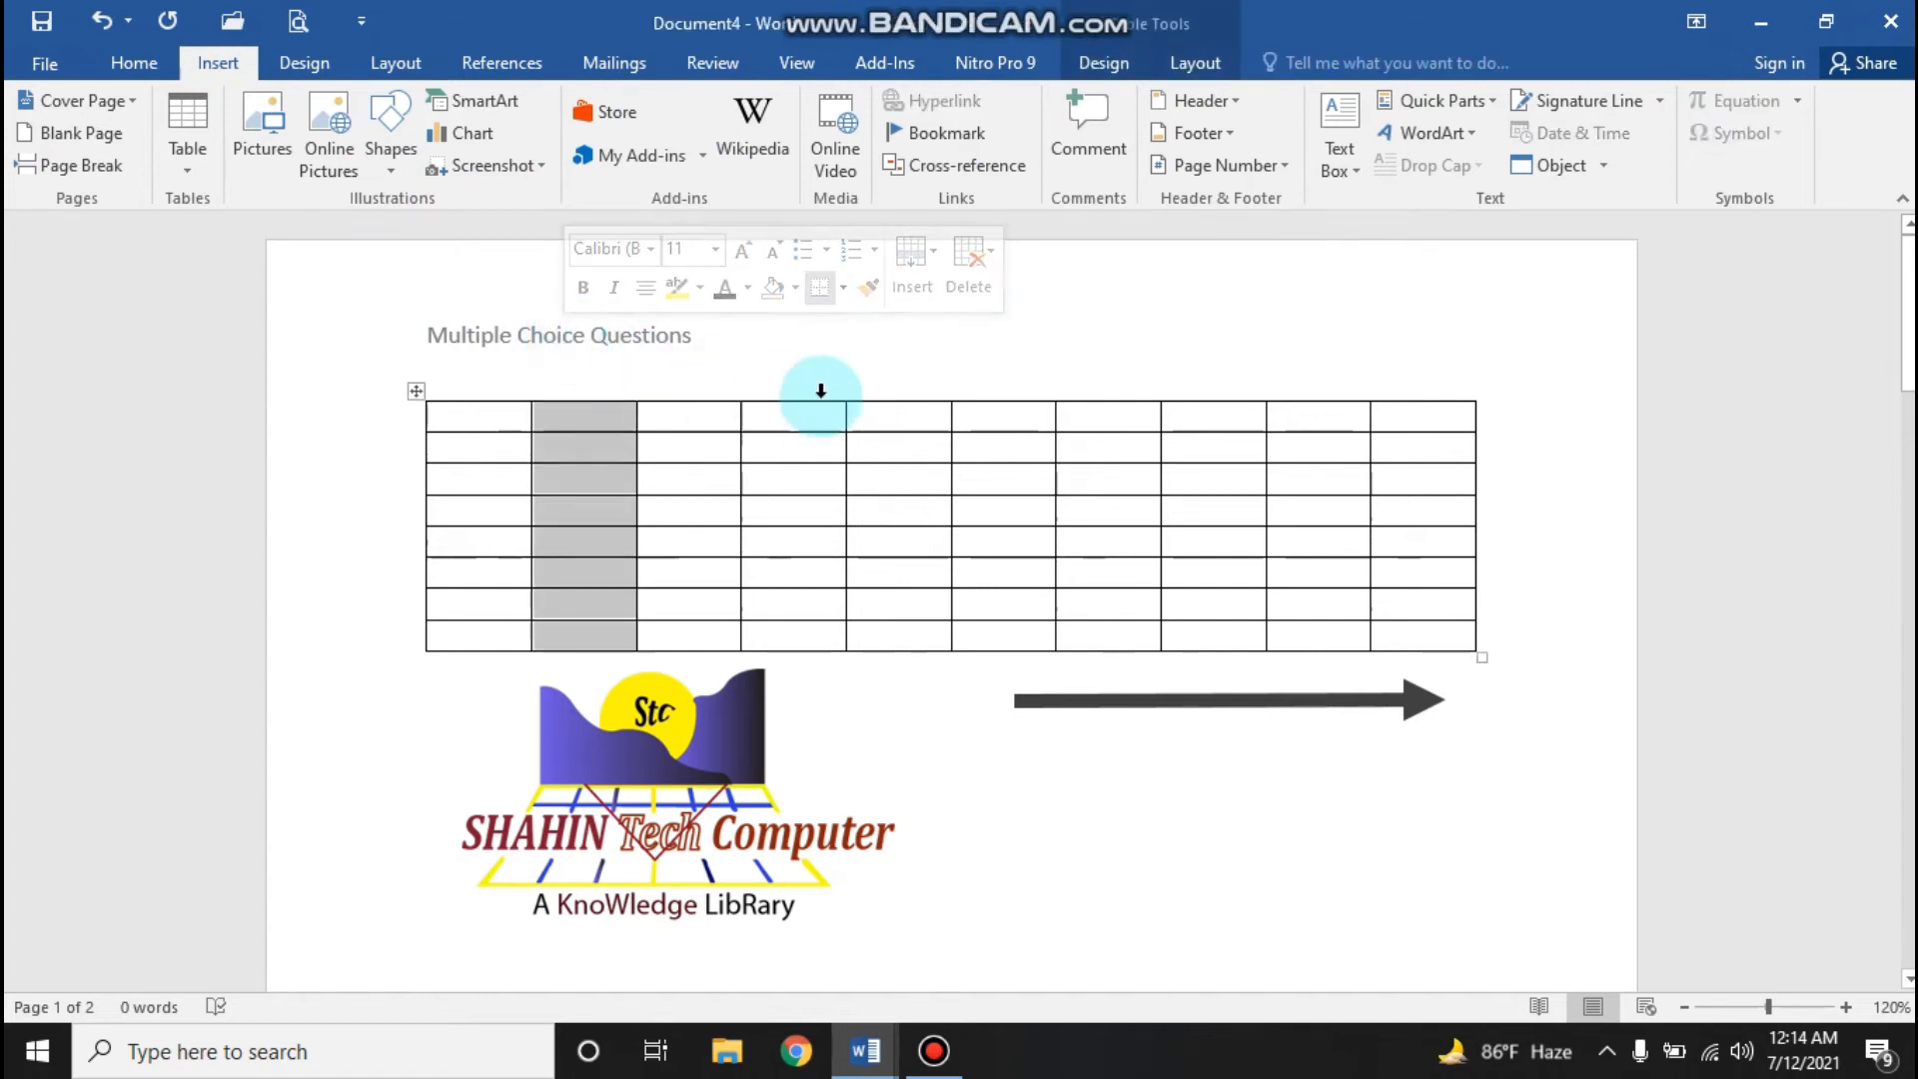
click(1202, 135)
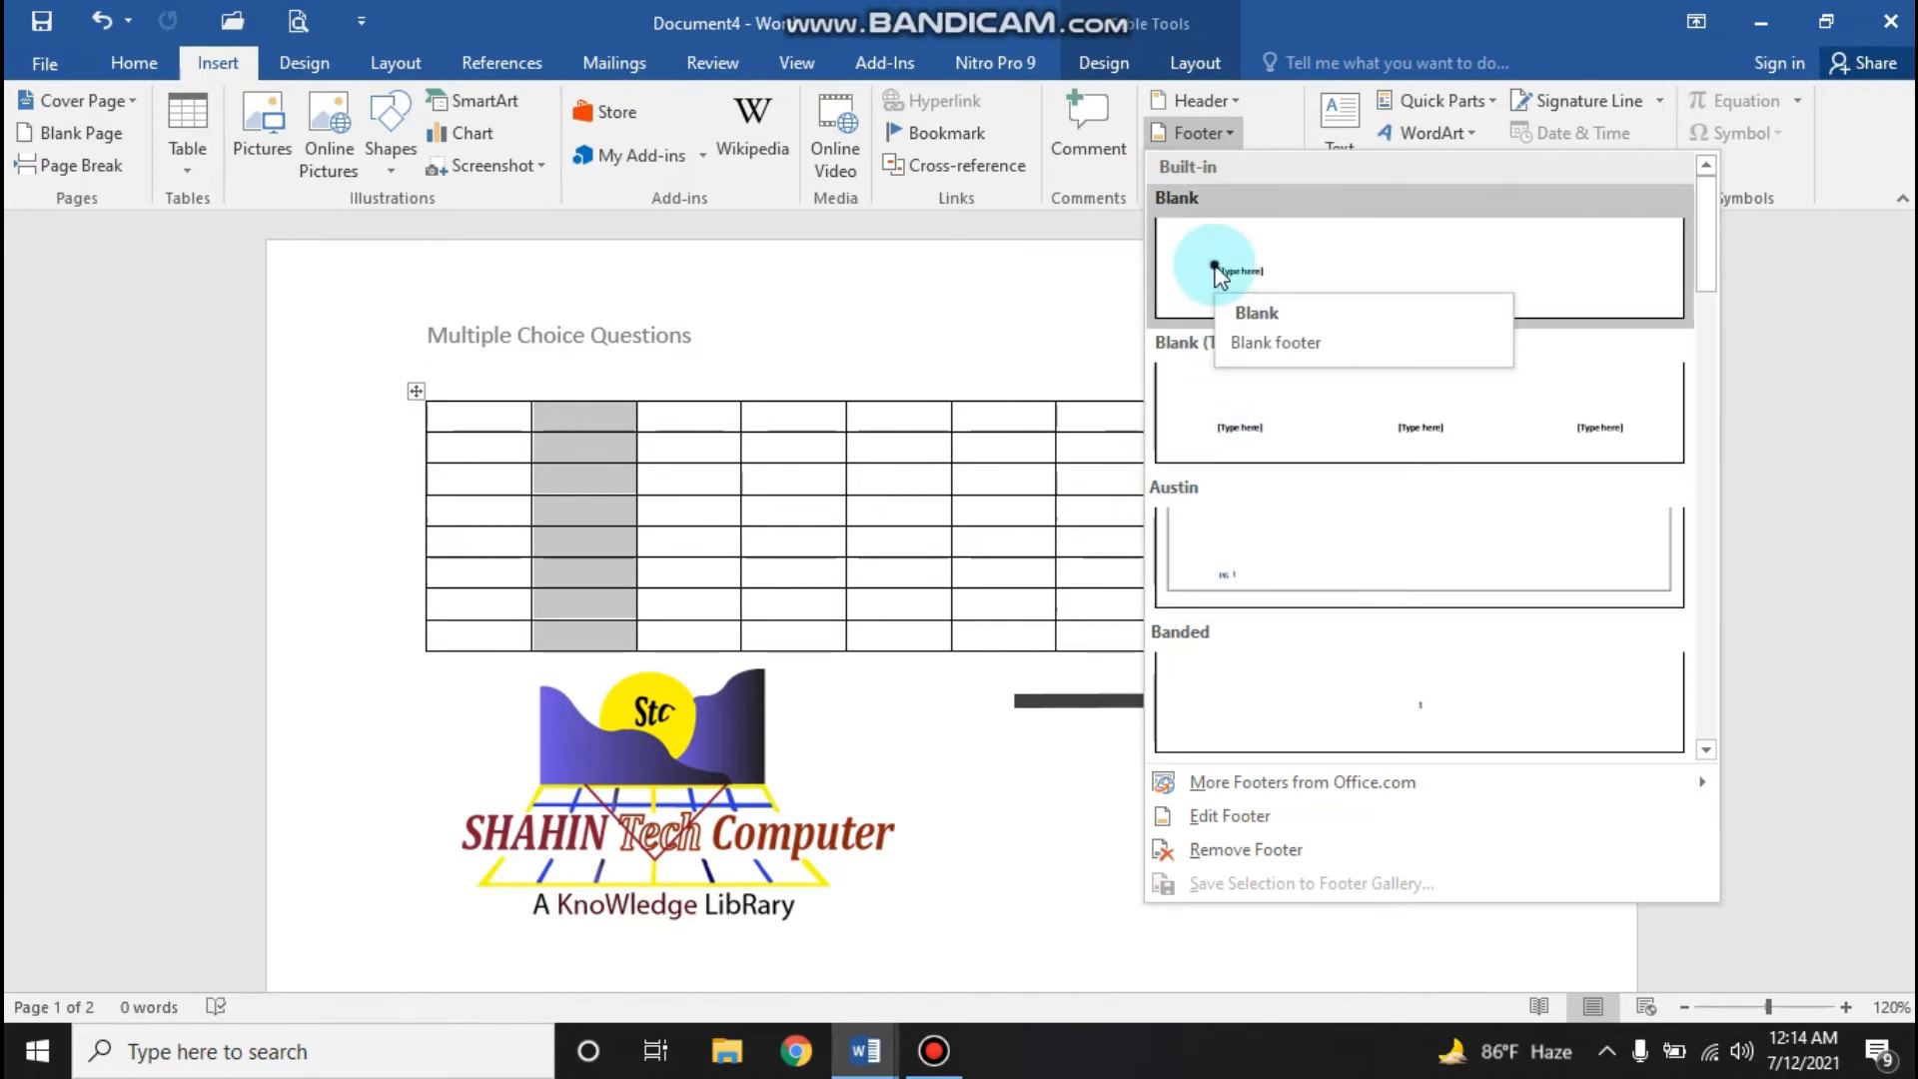
click(1219, 275)
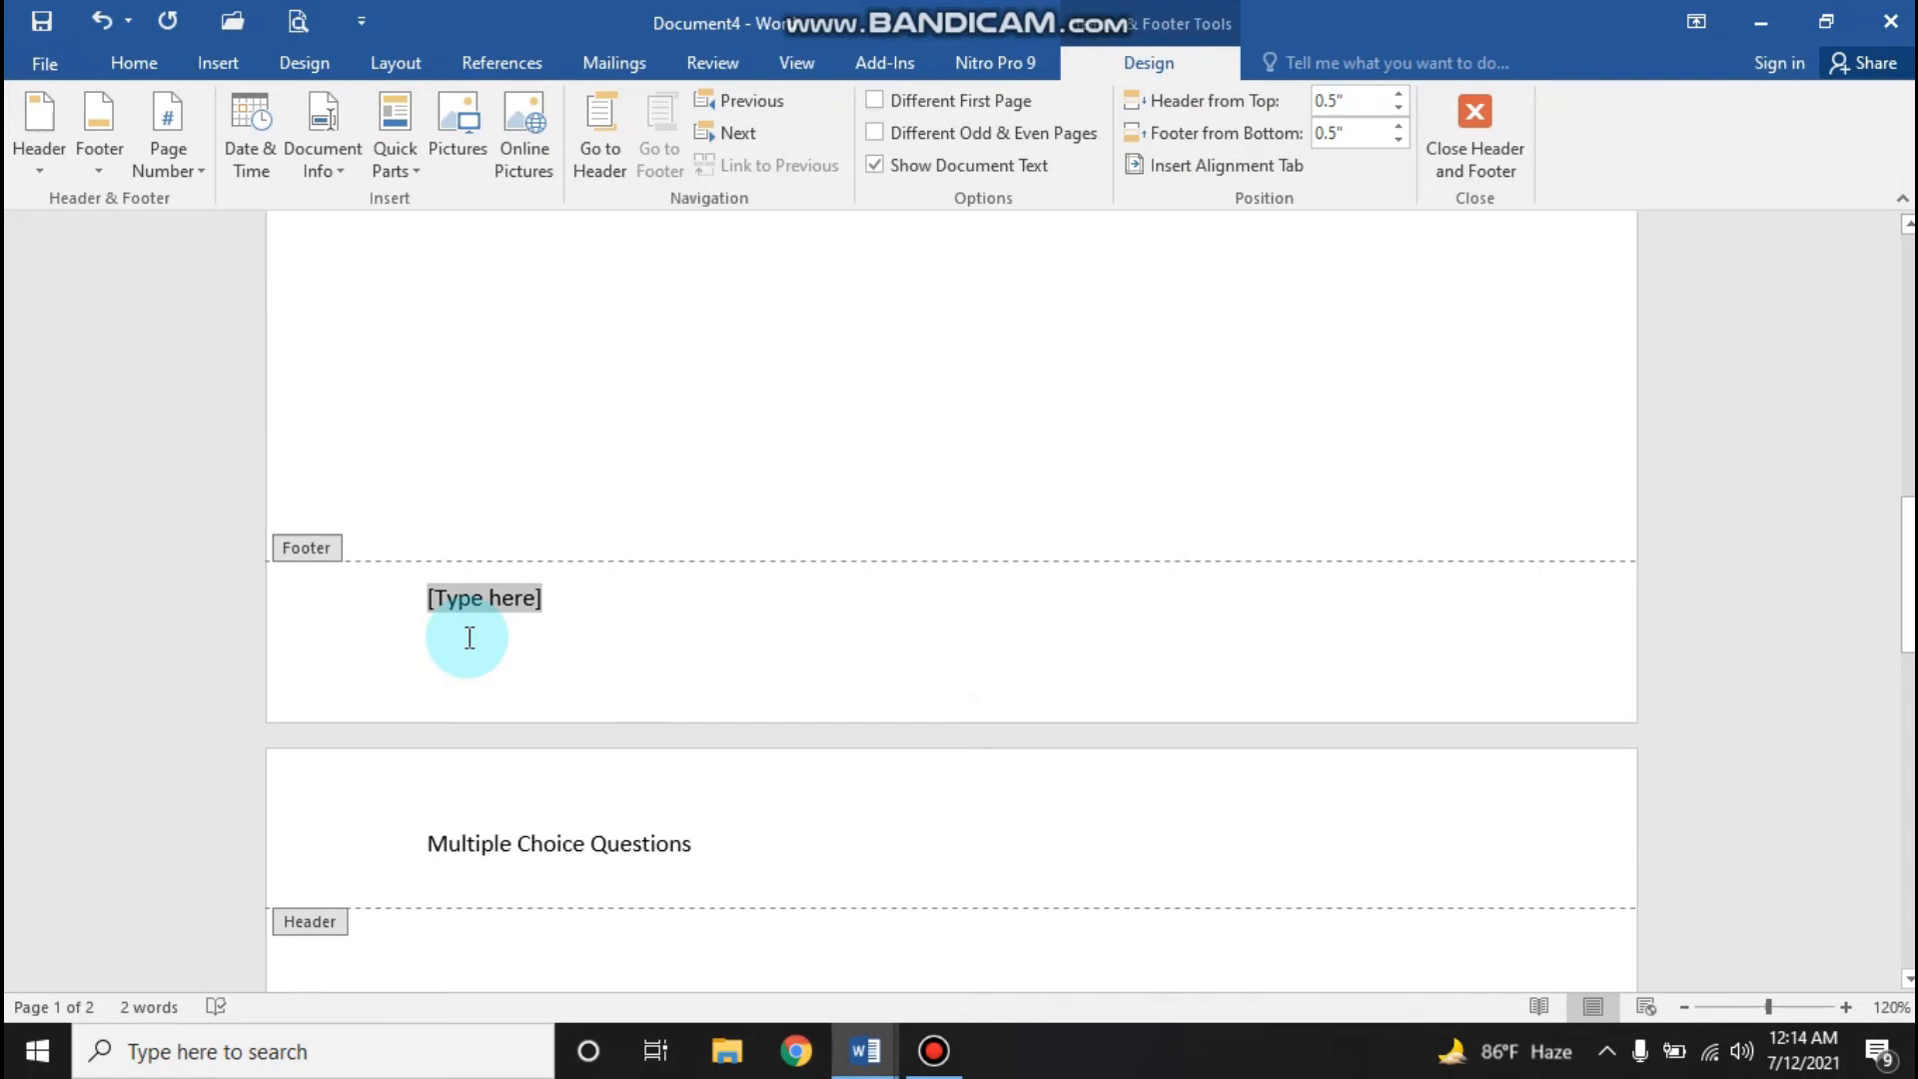
text(M)
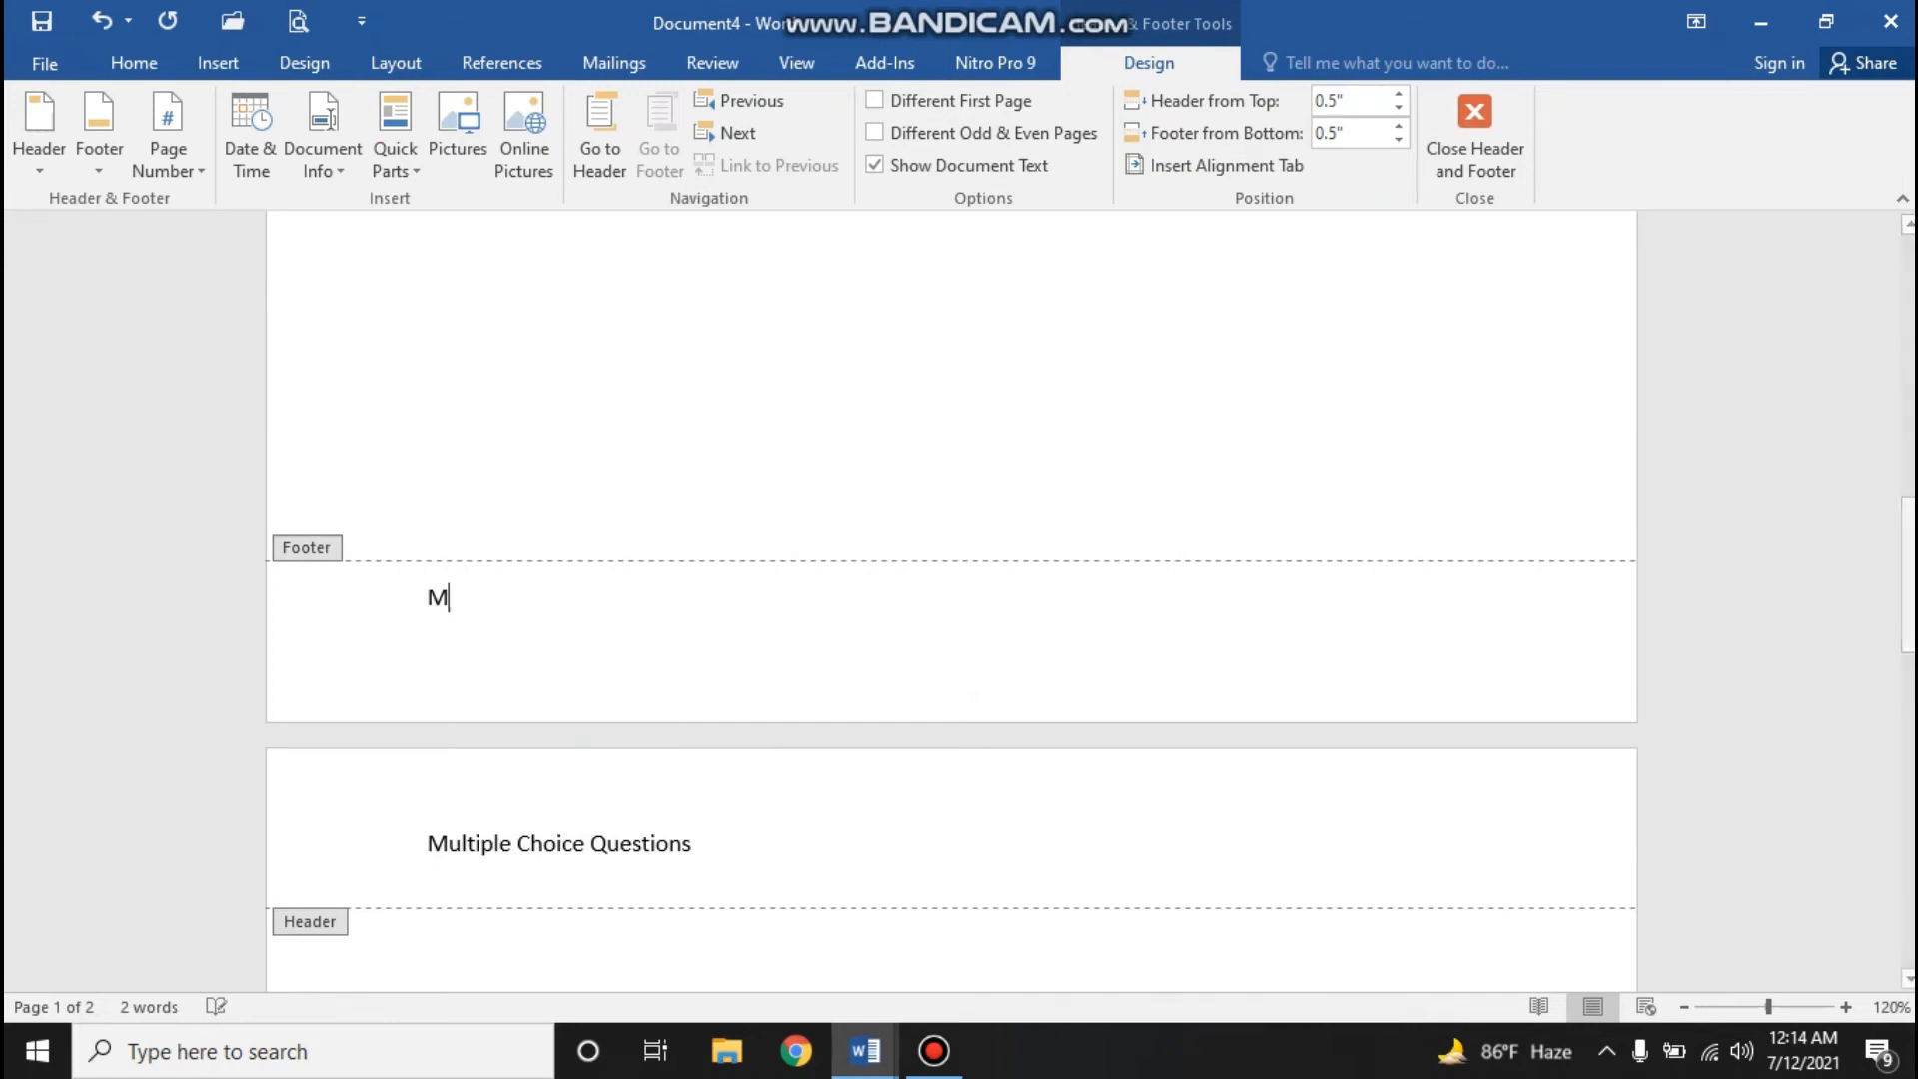
text(ultiple )
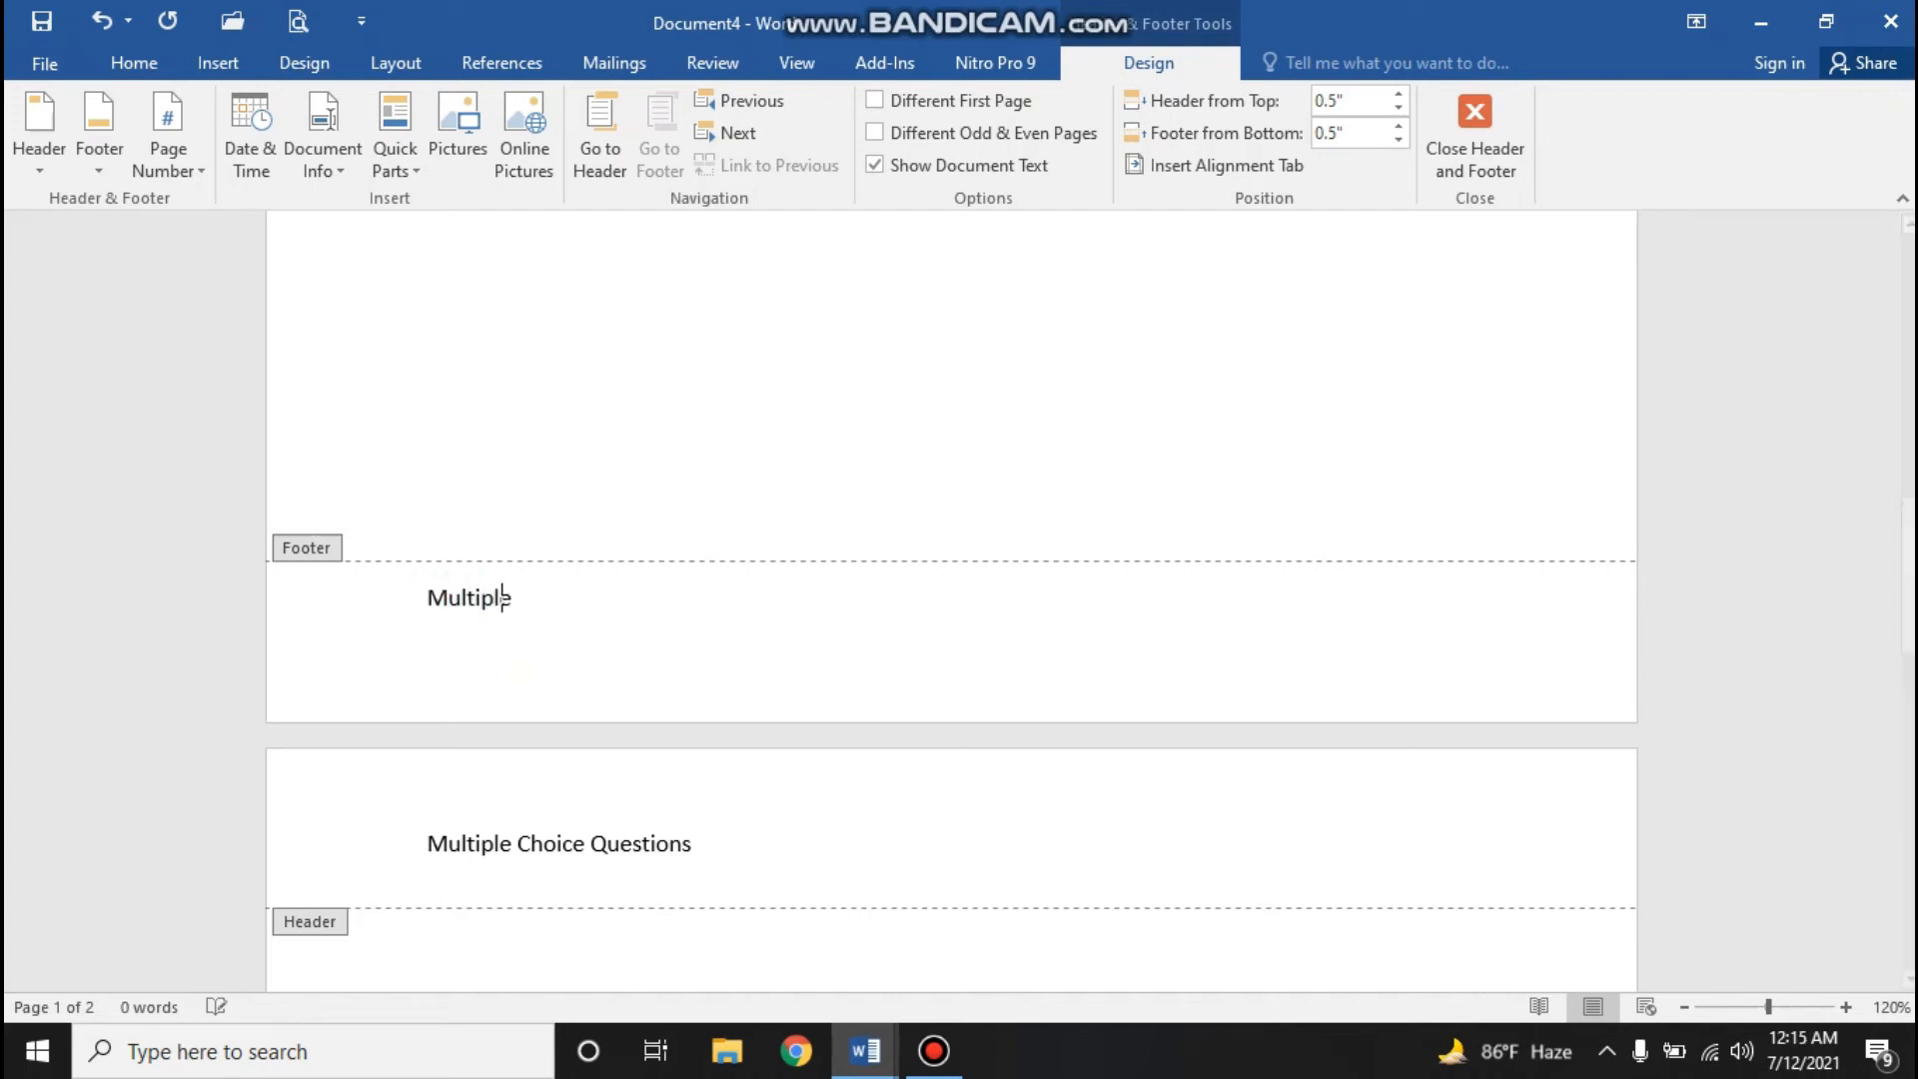
text(Choi)
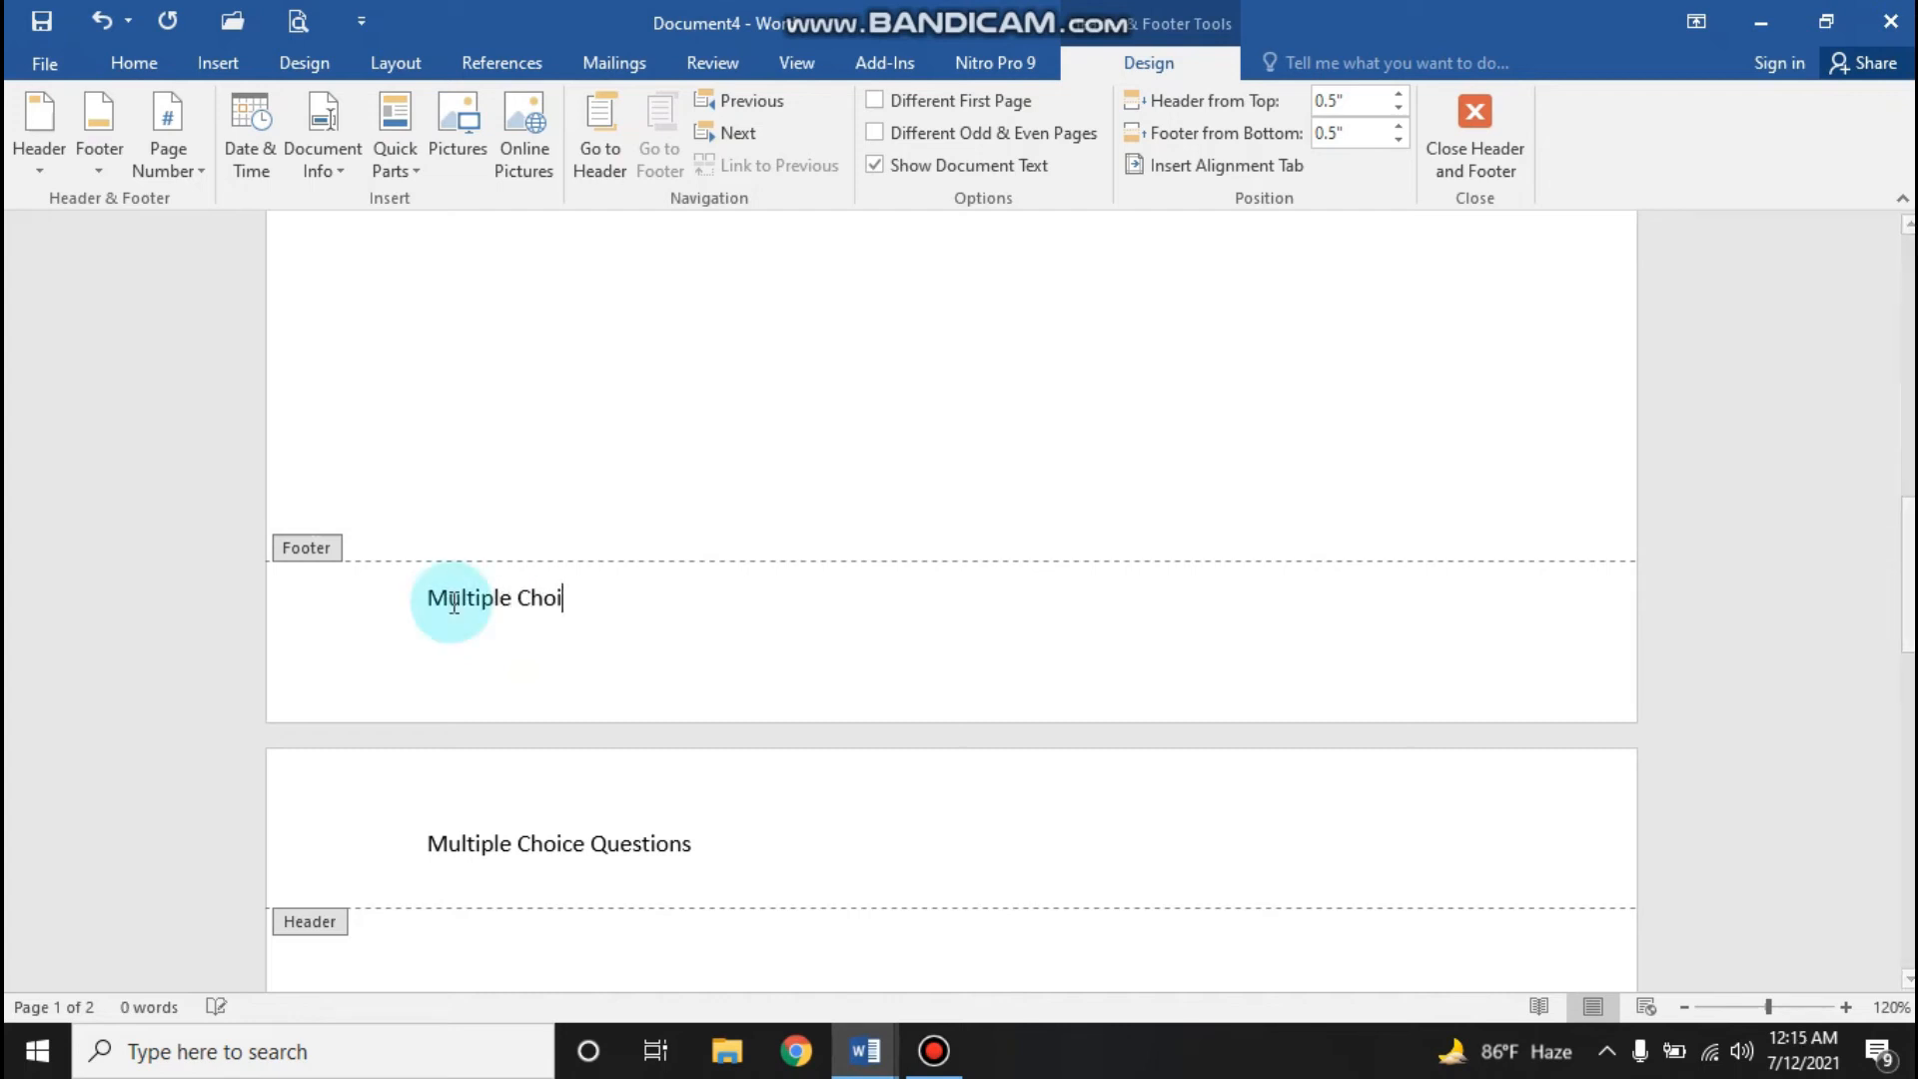
text(ce Question)
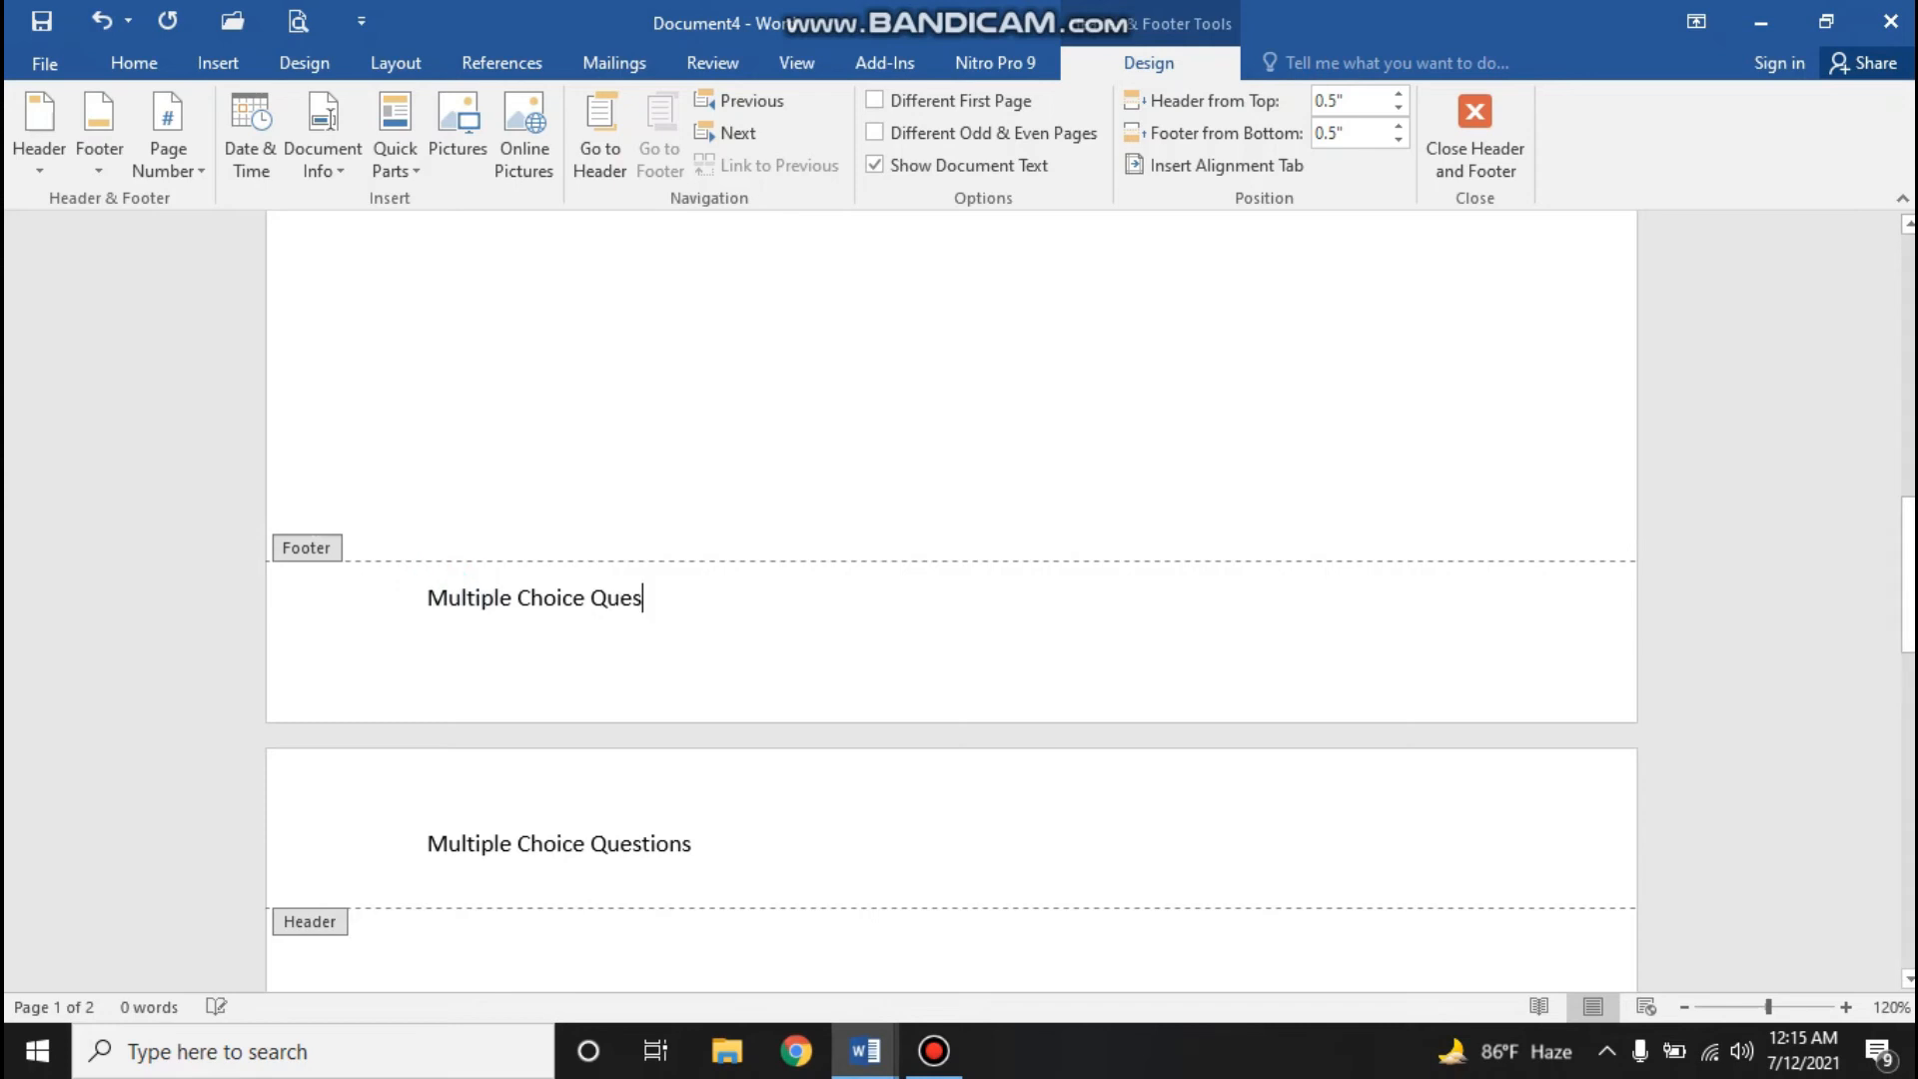
double_click(455, 600)
scroll(785, 663, down, 10)
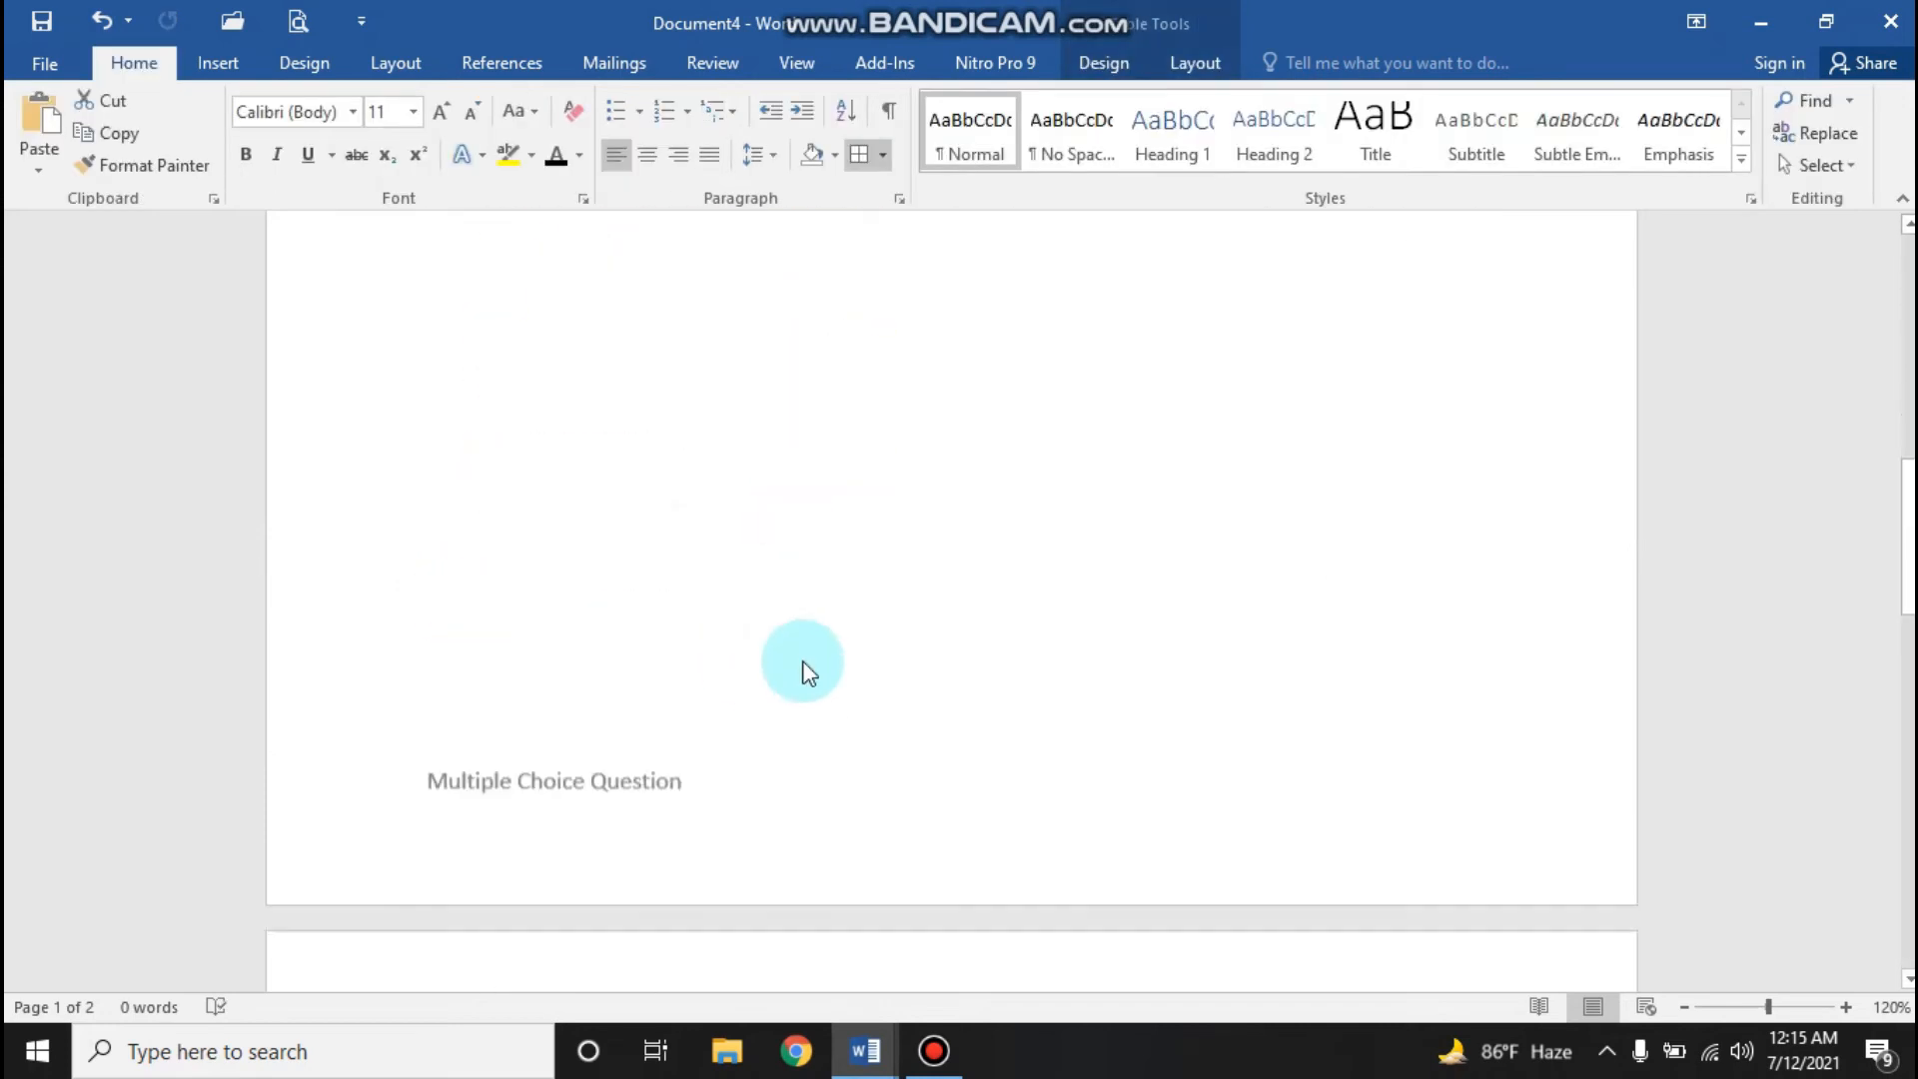
scroll(784, 687, down, 6)
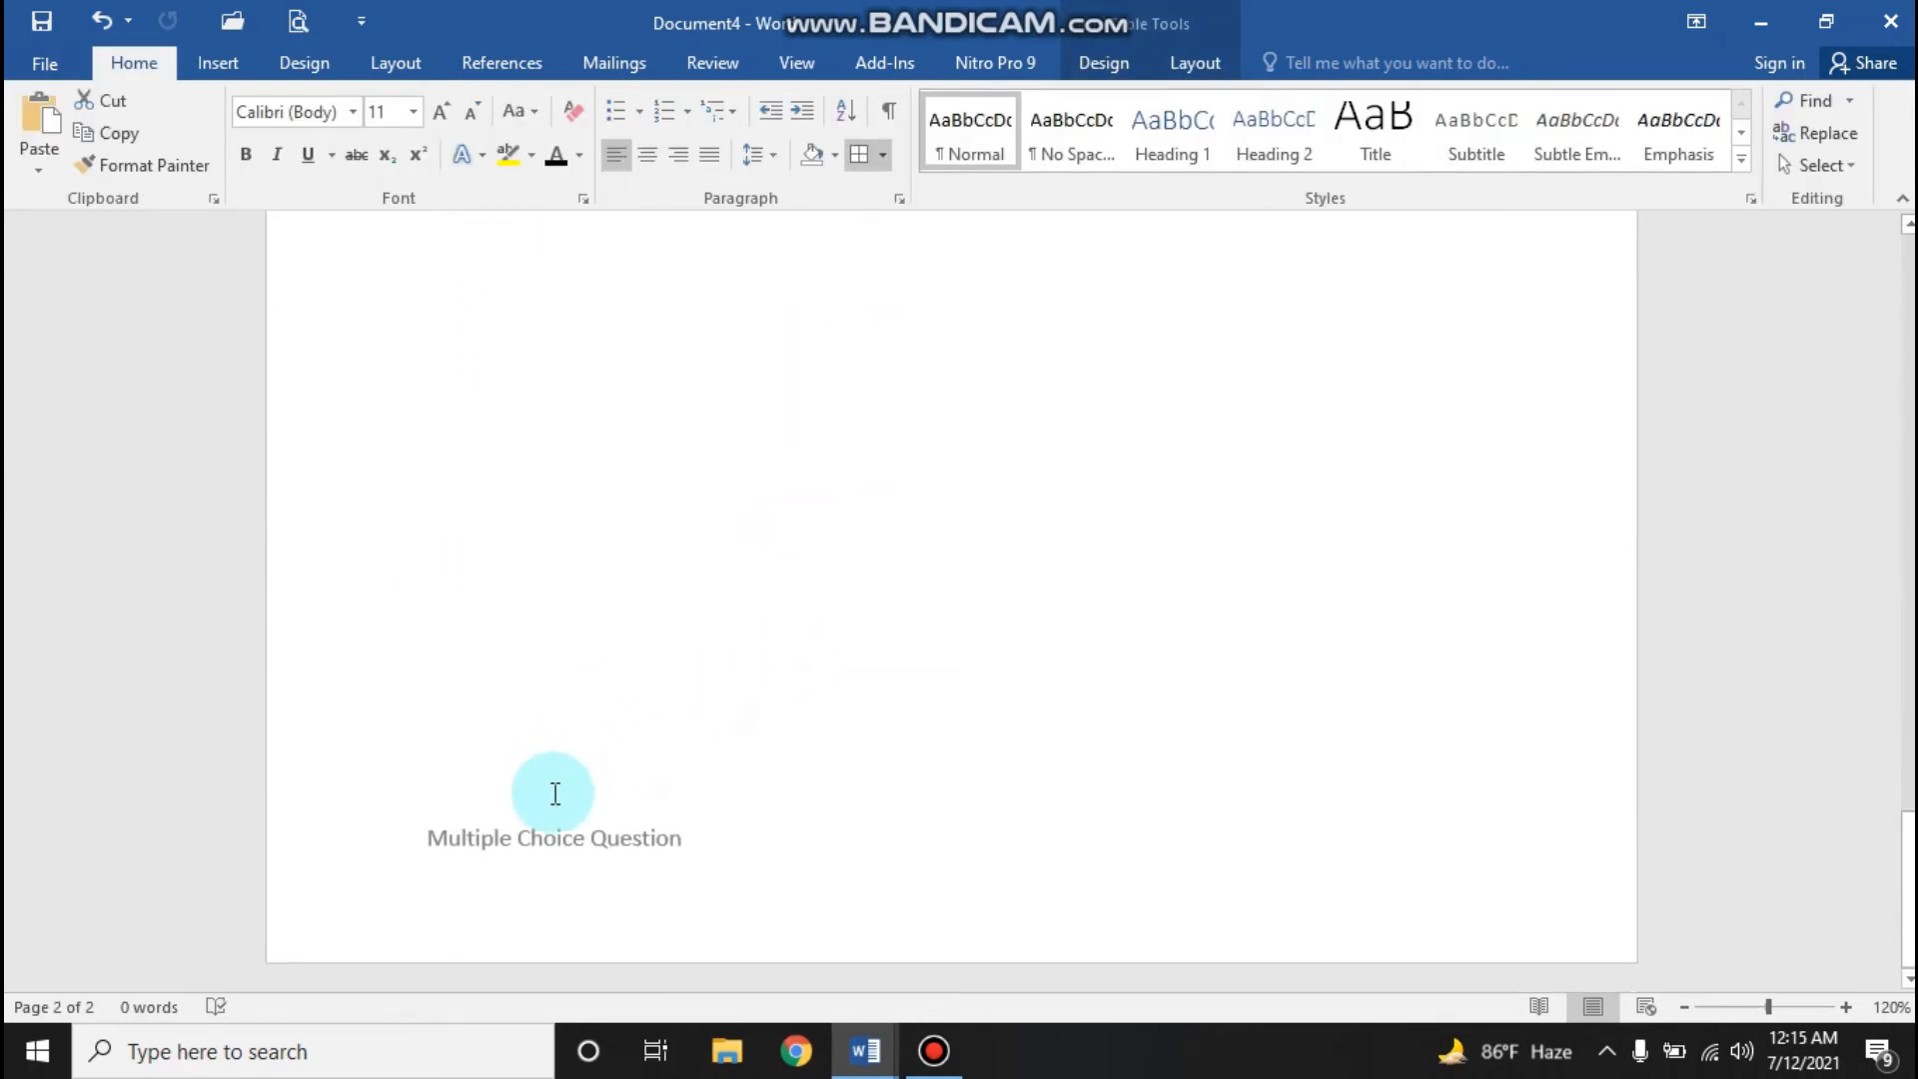
Step: Copy the logo below the table and paste it into the page header
scroll(577, 880, up, 1)
scroll(578, 880, up, 14)
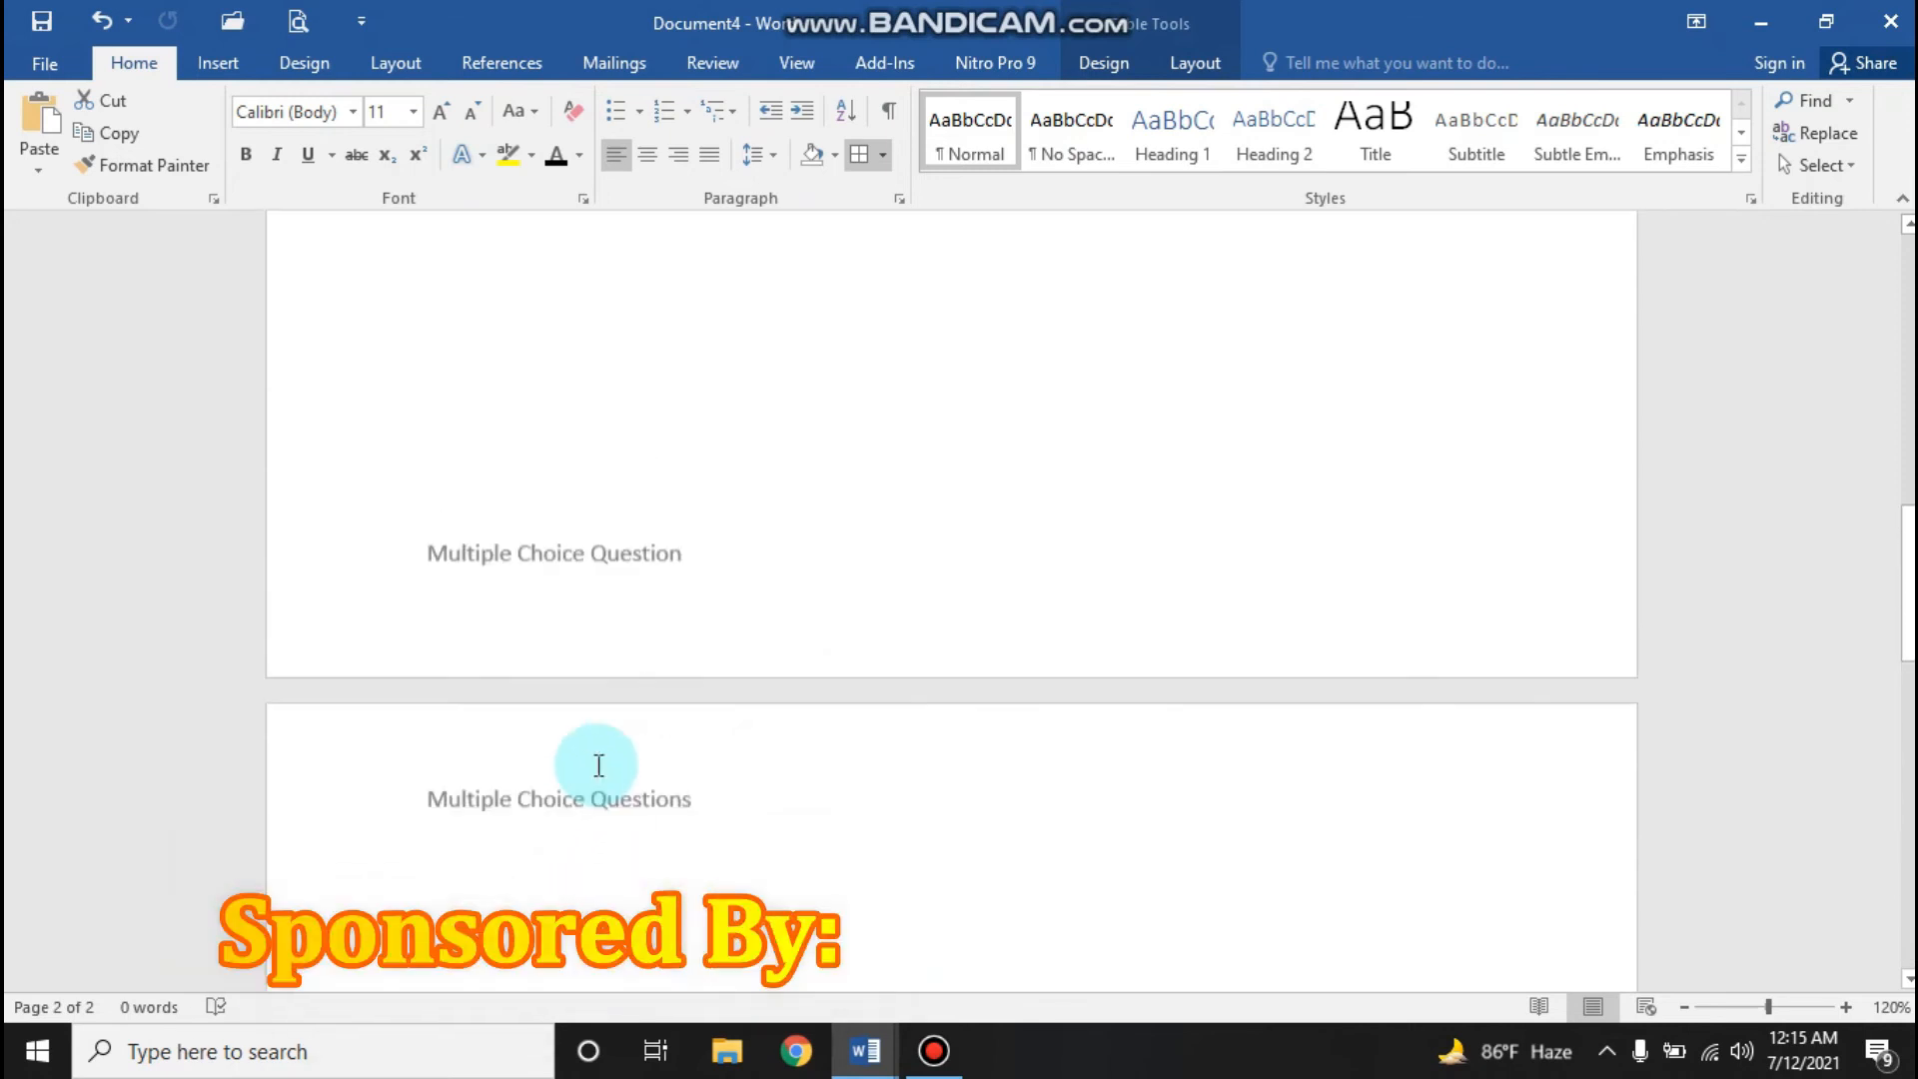
scroll(614, 779, up, 8)
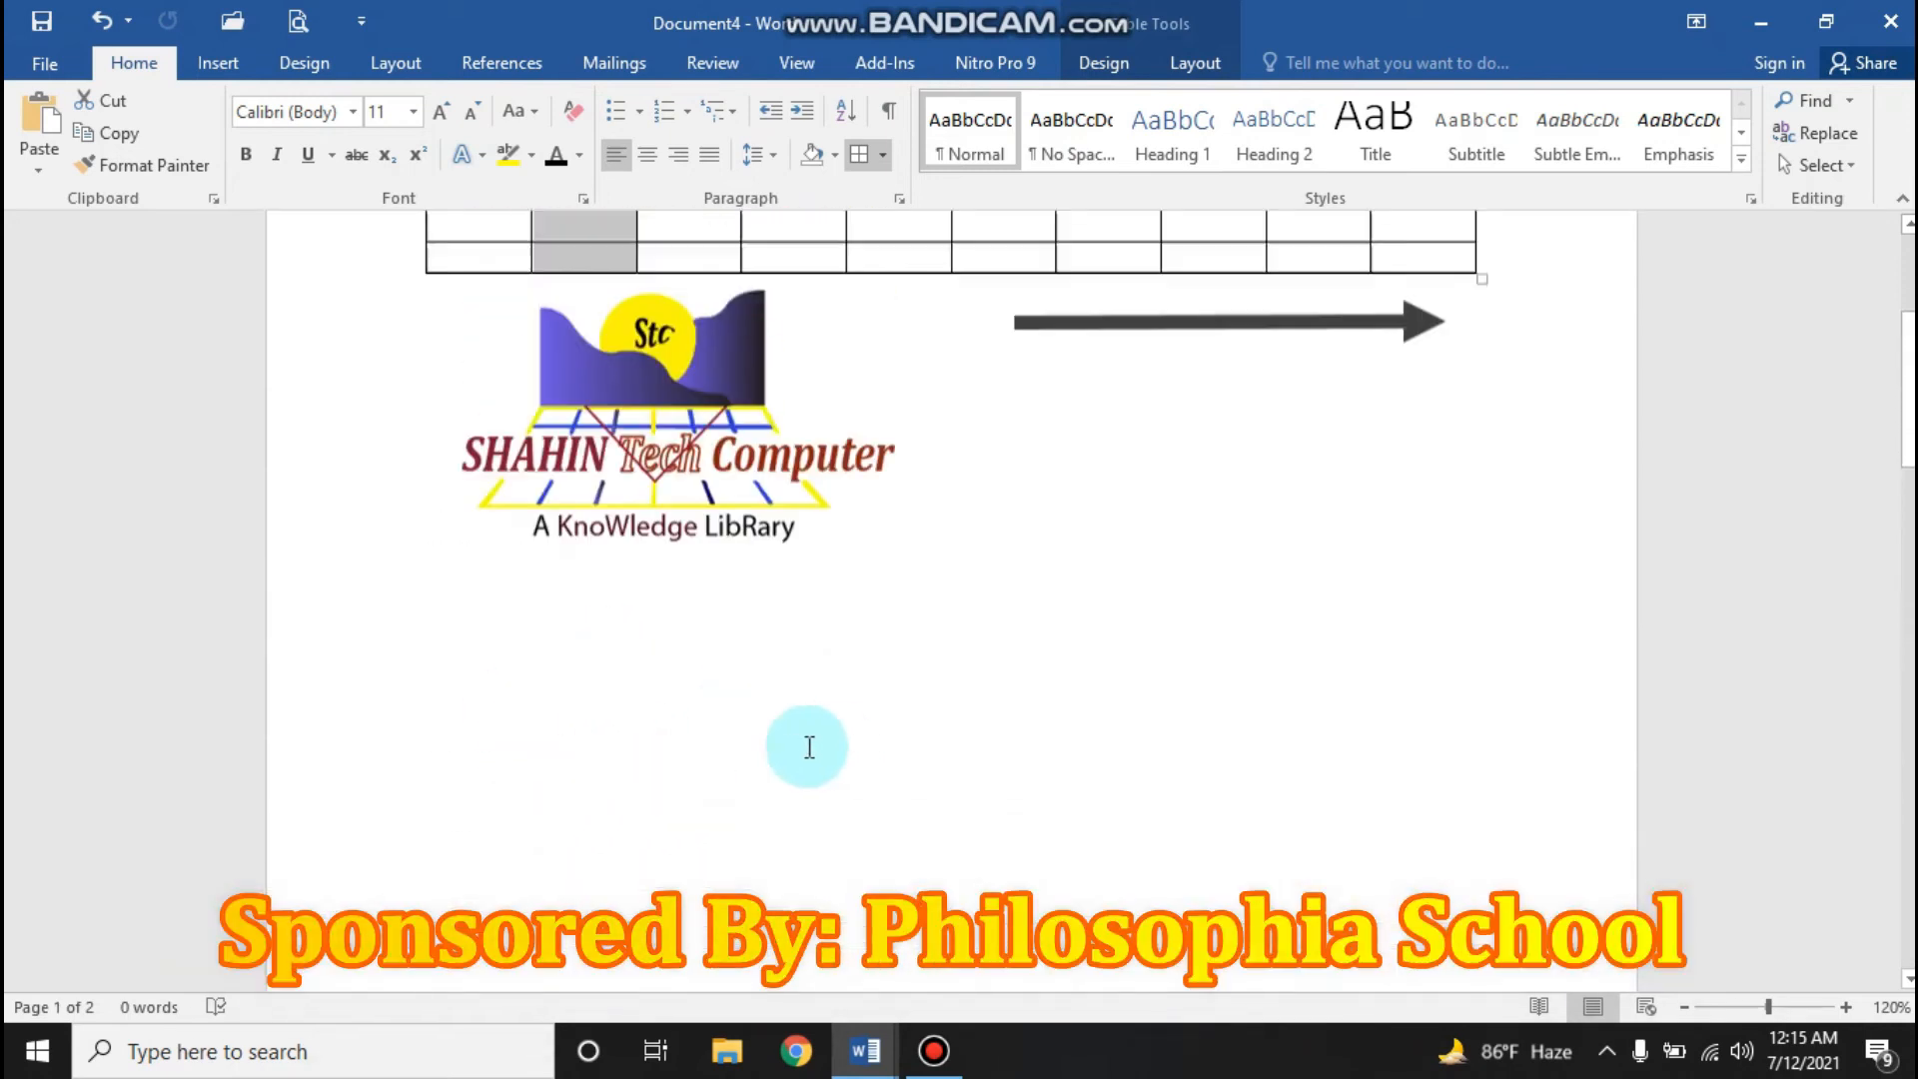
click(696, 765)
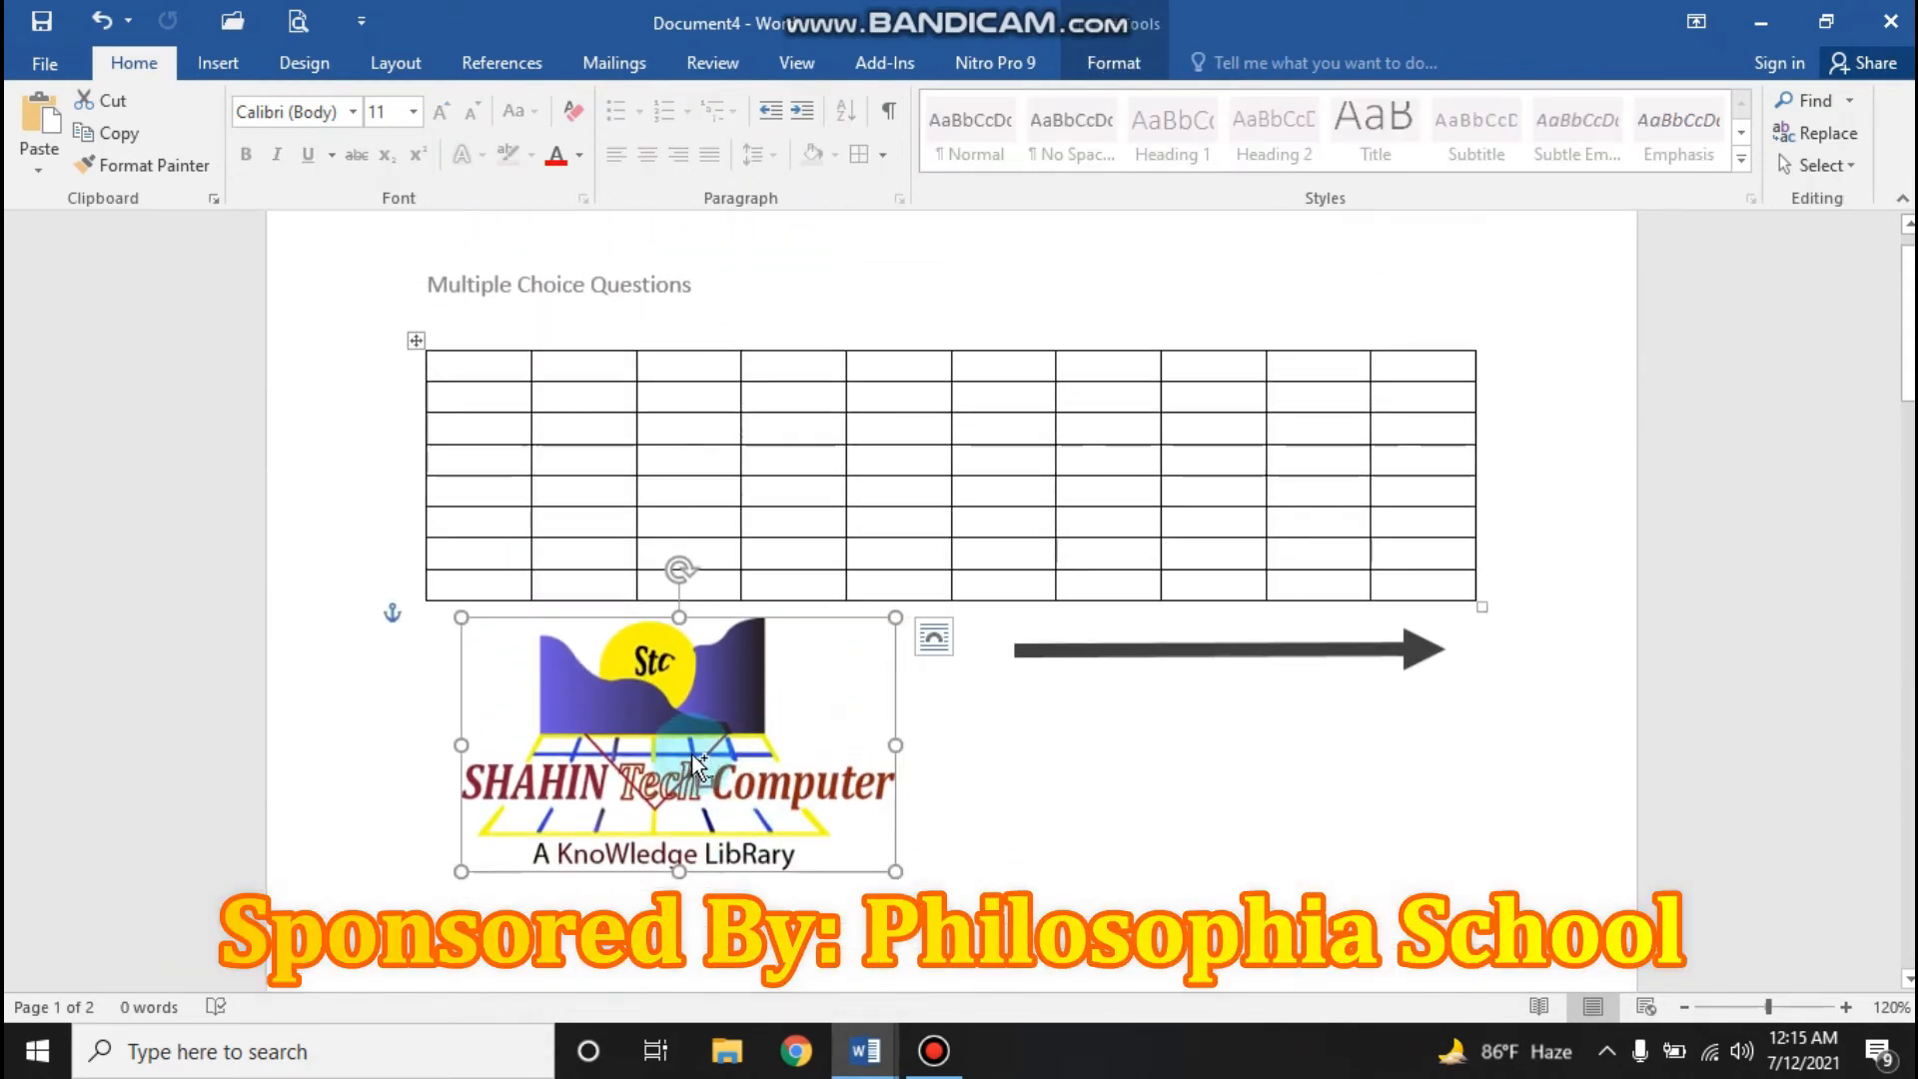
key(ctrl+z)
double_click(610, 285)
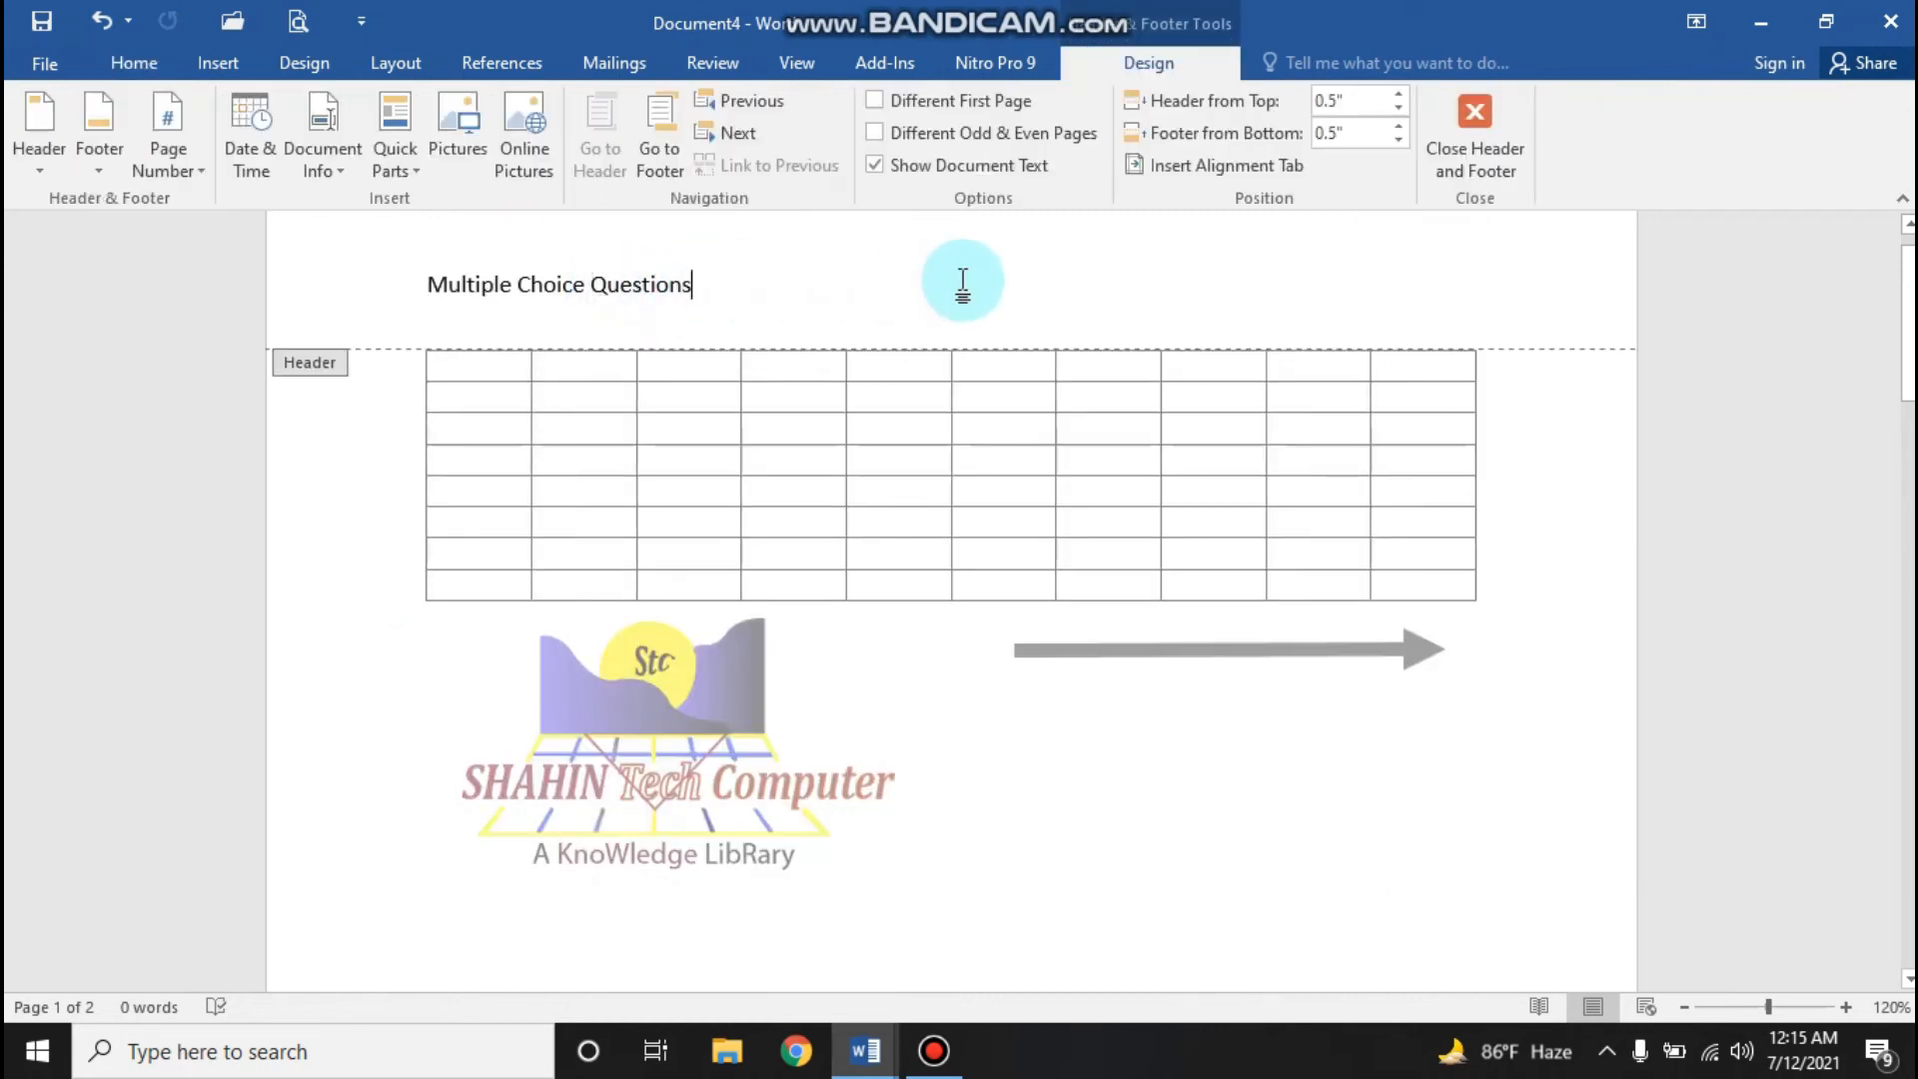
key(ctrl+v)
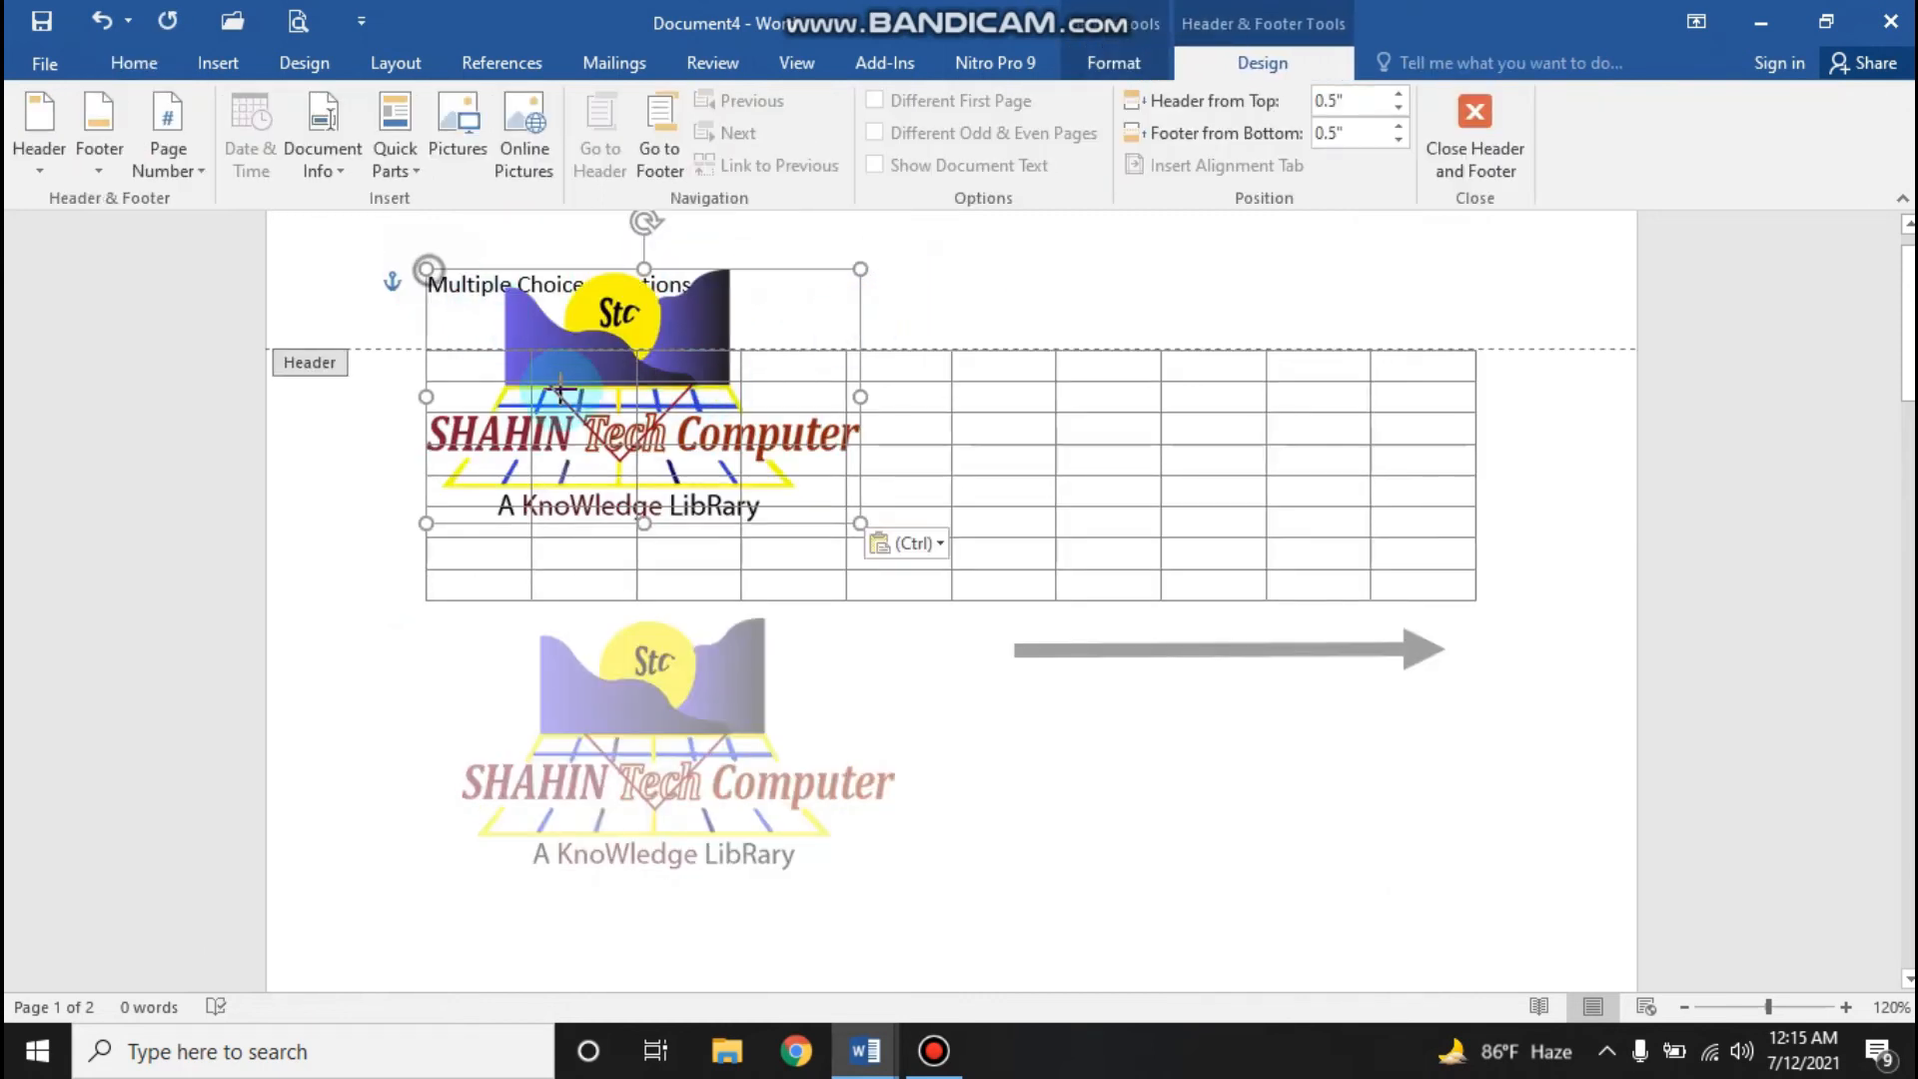
Step: Shrink the header logo to fit the header area, place it beside the "Multiple Choice Questions" text and return to the document body
drag(426, 267, 615, 381)
drag(692, 471, 856, 318)
drag(909, 279, 926, 279)
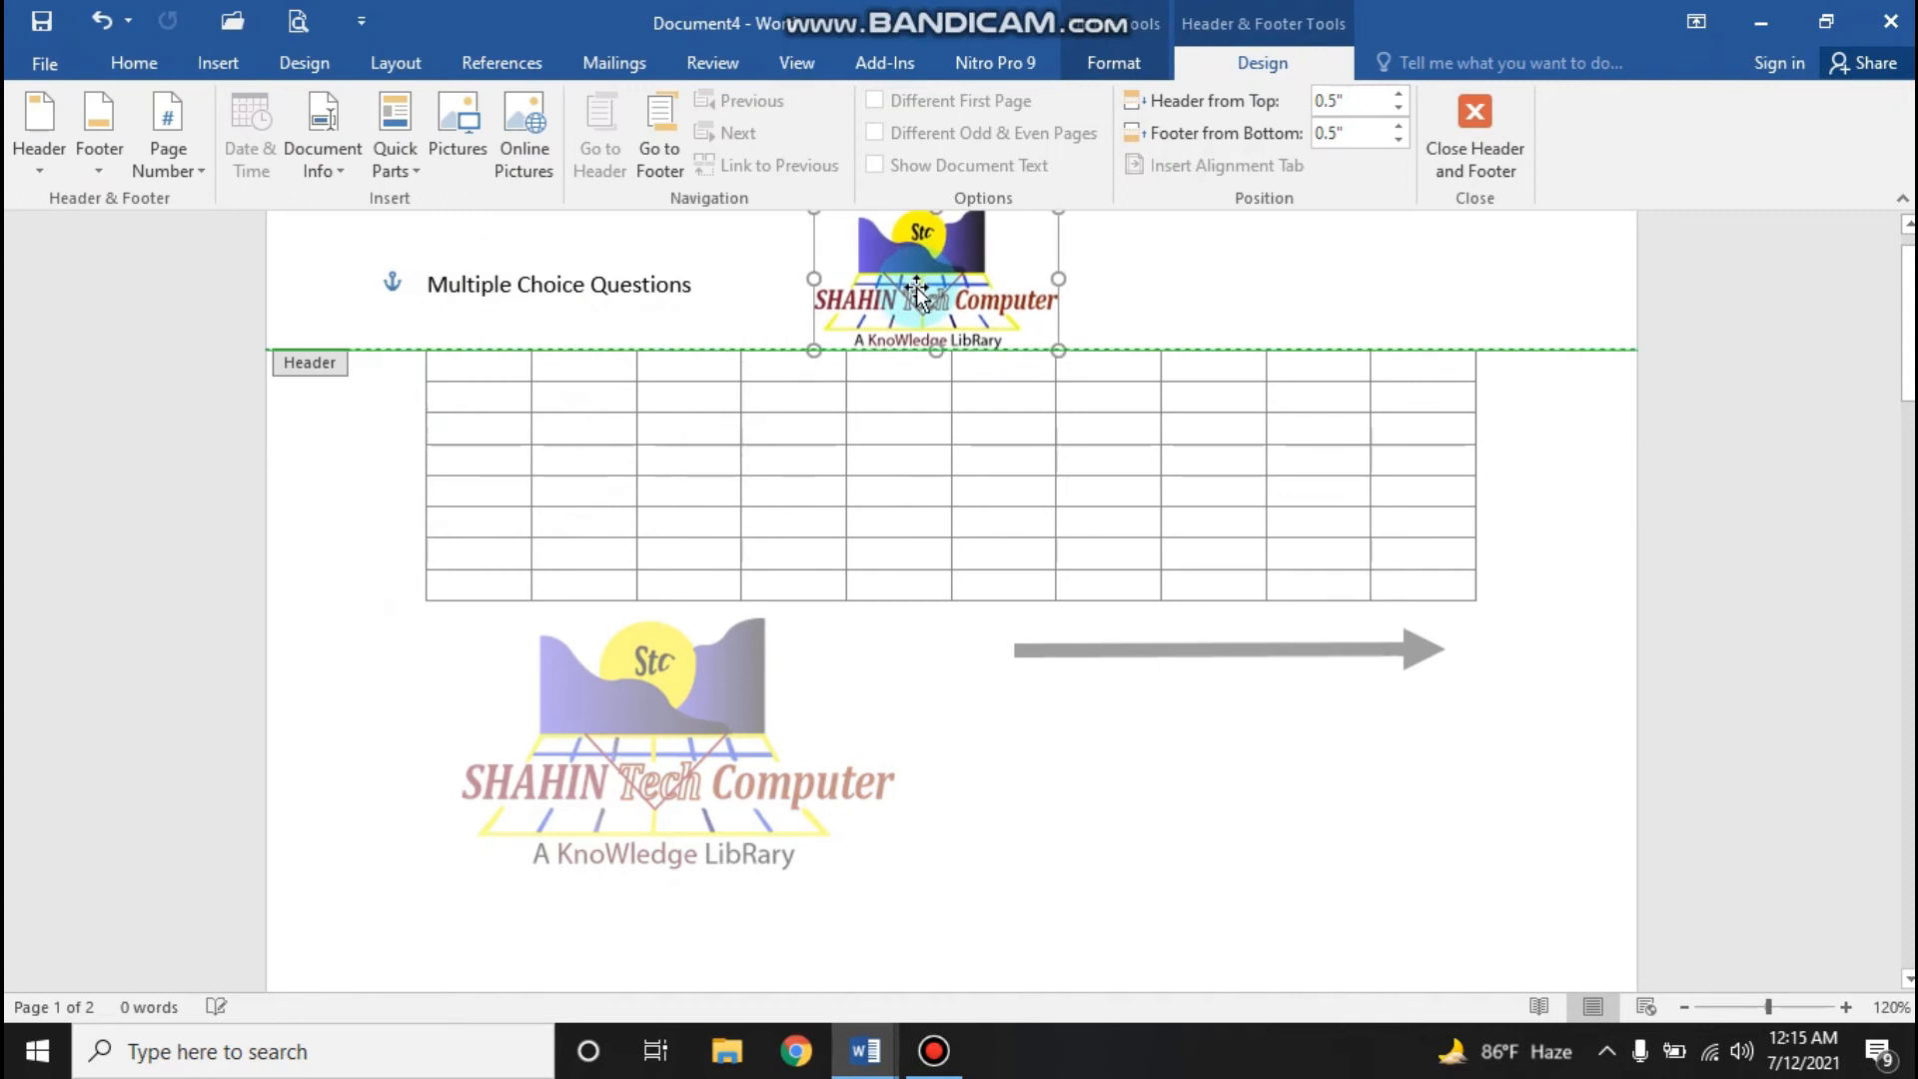
click(934, 390)
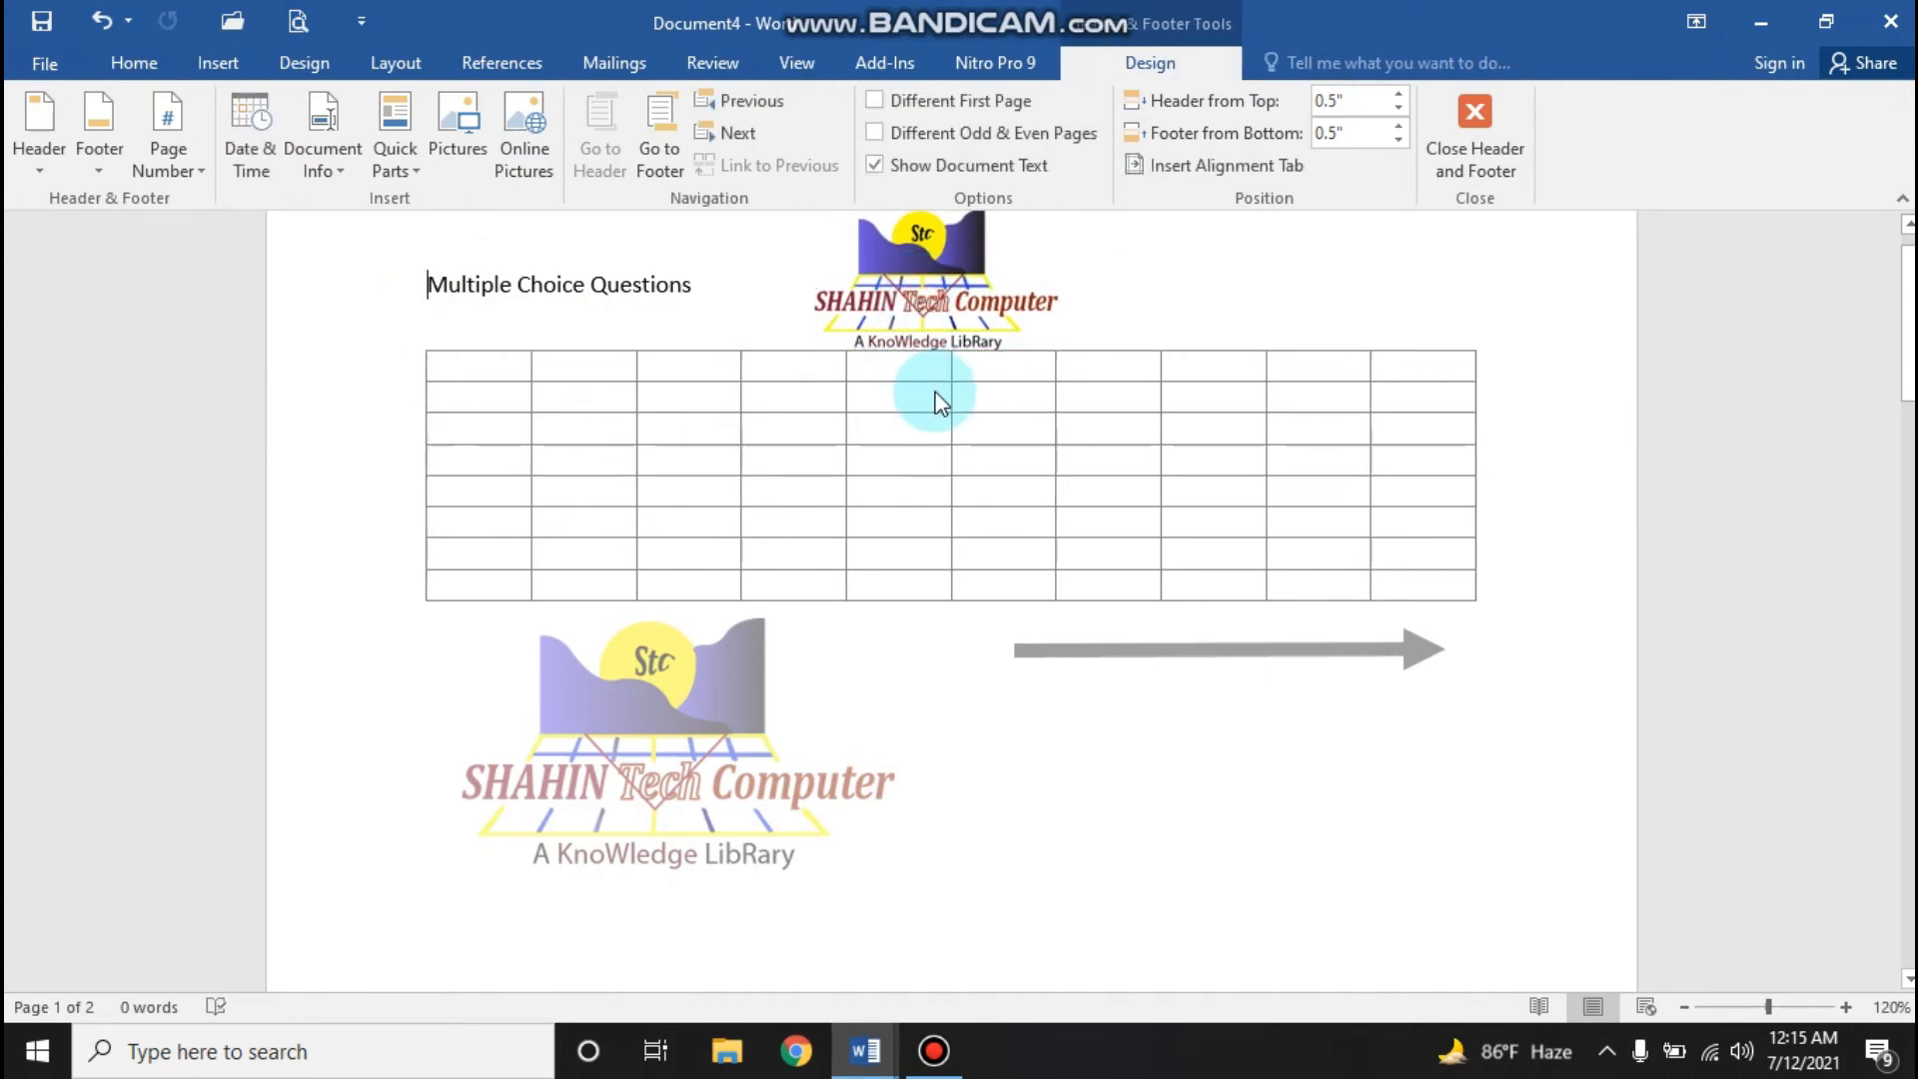
double_click(933, 394)
scroll(1015, 630, down, 15)
scroll(1041, 743, down, 2)
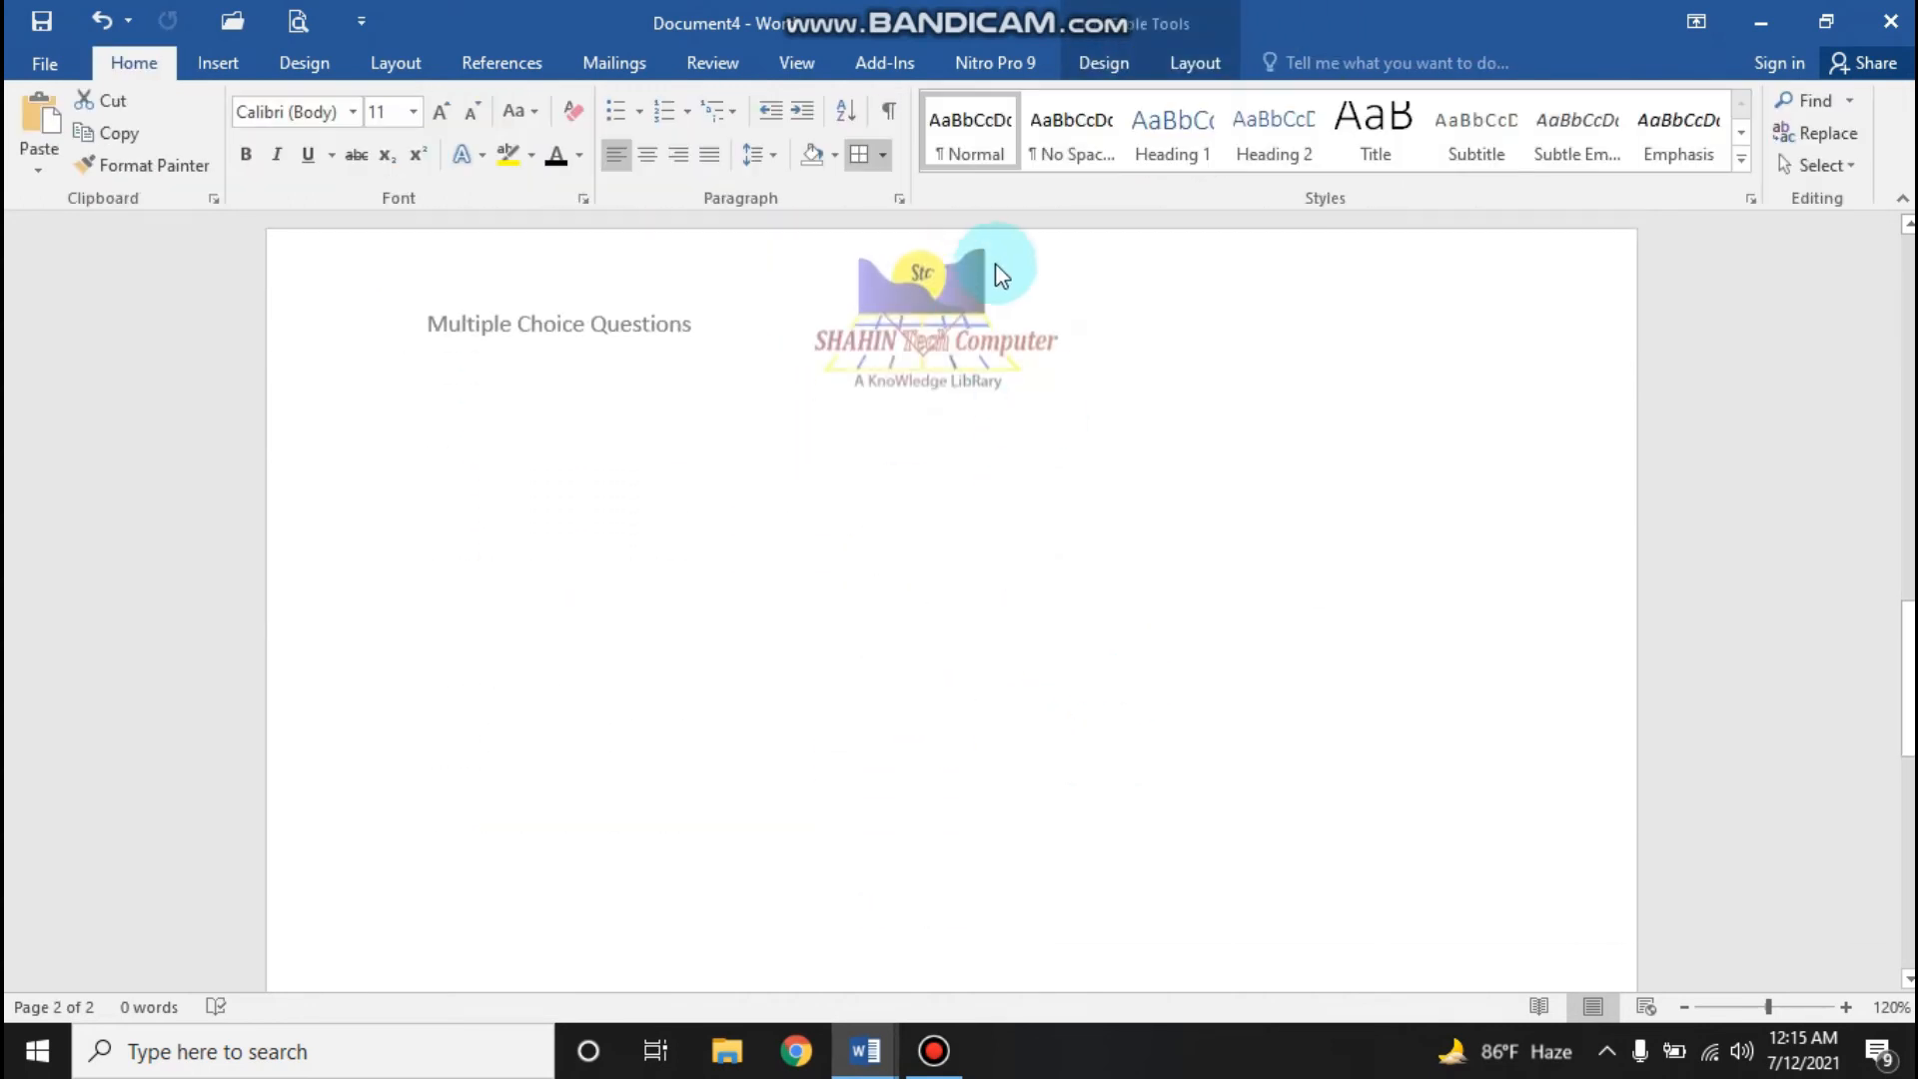
scroll(999, 609, down, 4)
Step: Insert a page number at the bottom of the page in the Plain Number 1 style
scroll(1013, 630, up, 6)
scroll(1013, 622, up, 6)
click(216, 62)
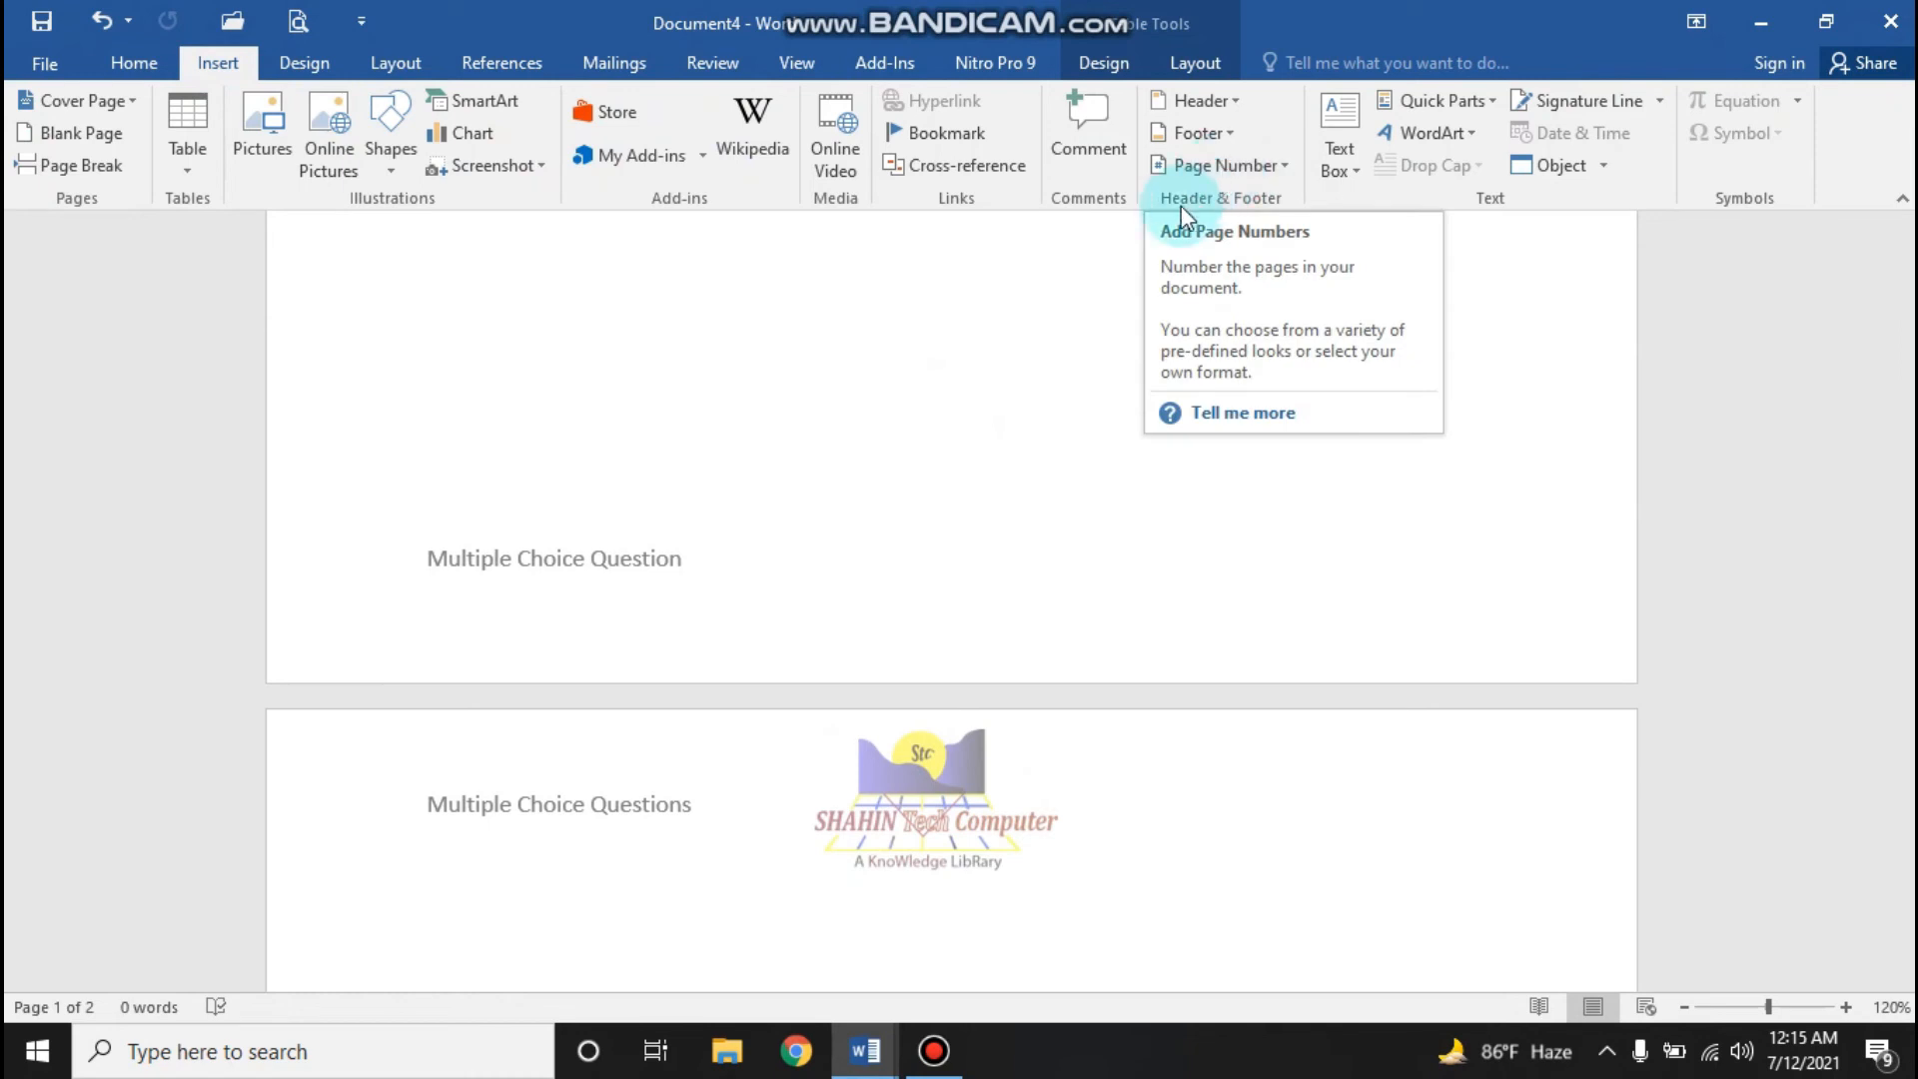
scroll(1060, 555, up, 10)
scroll(1089, 581, up, 4)
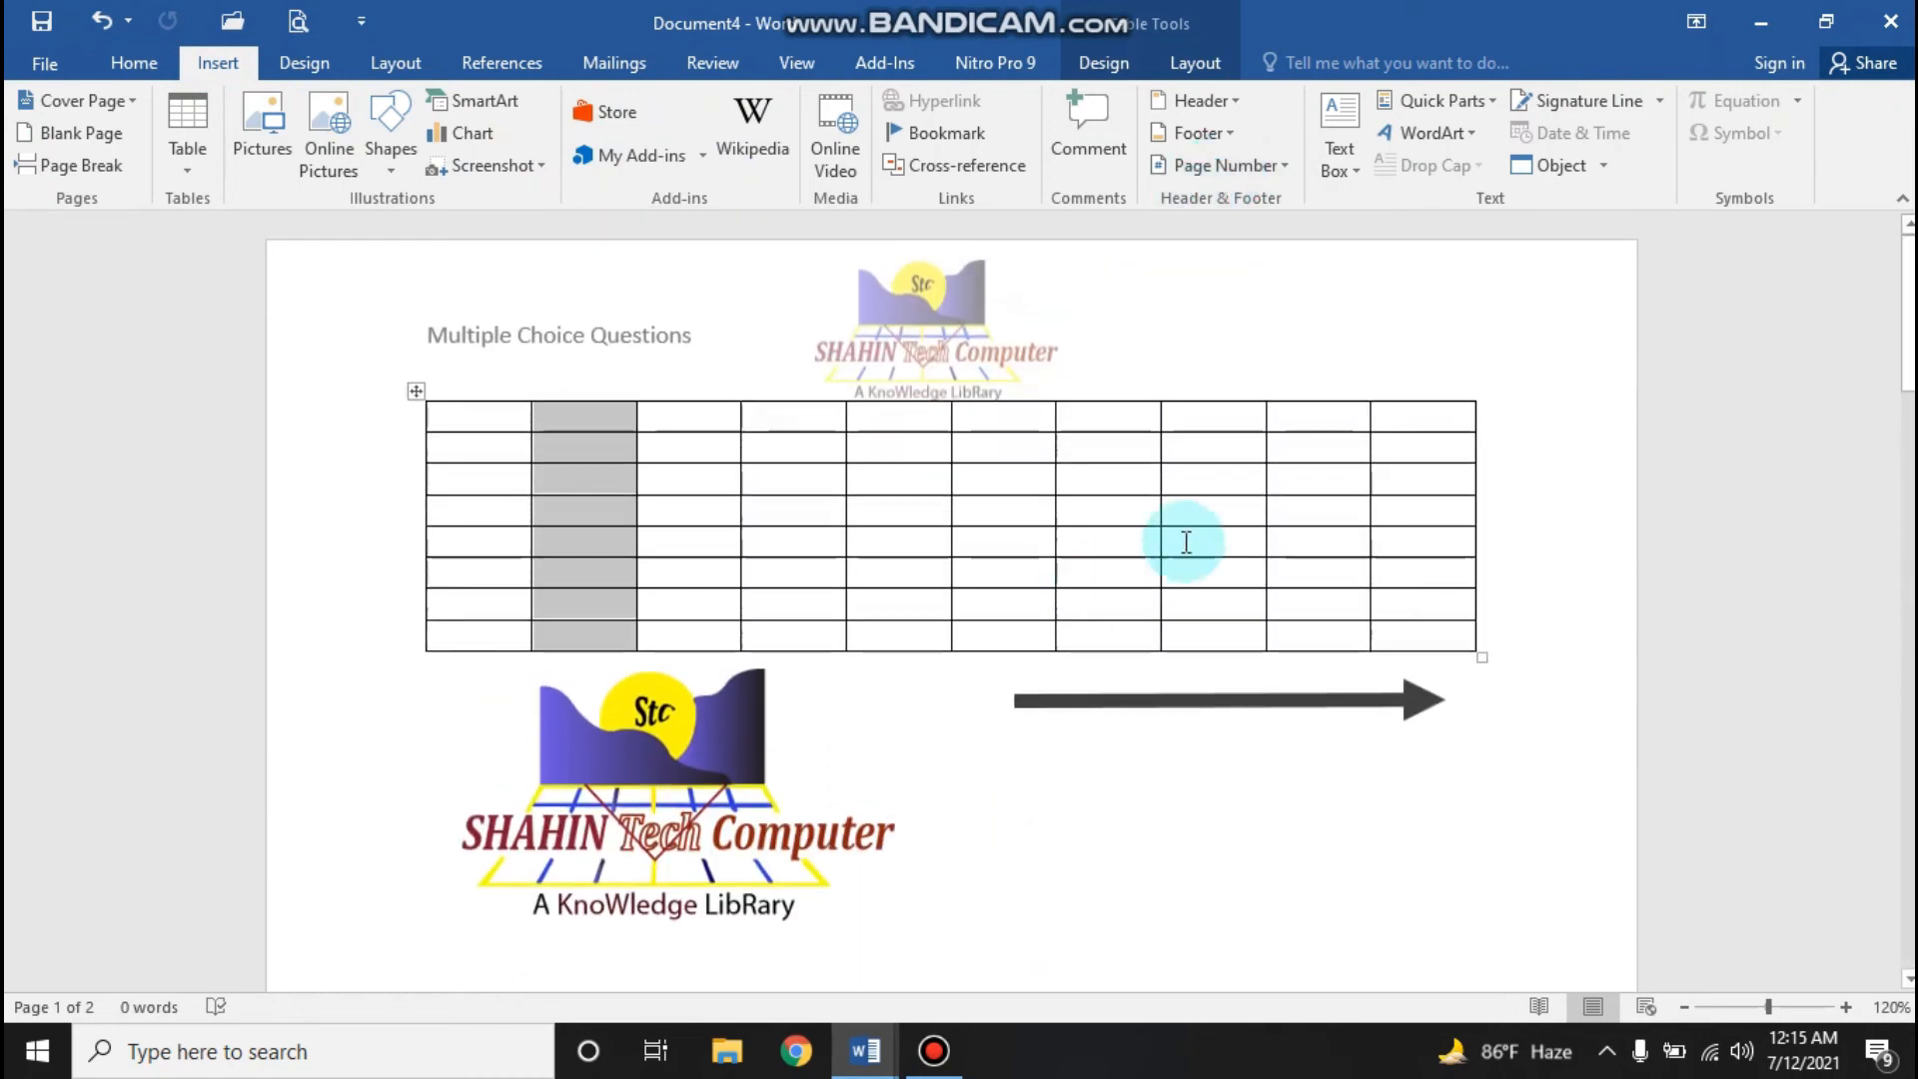
click(1235, 164)
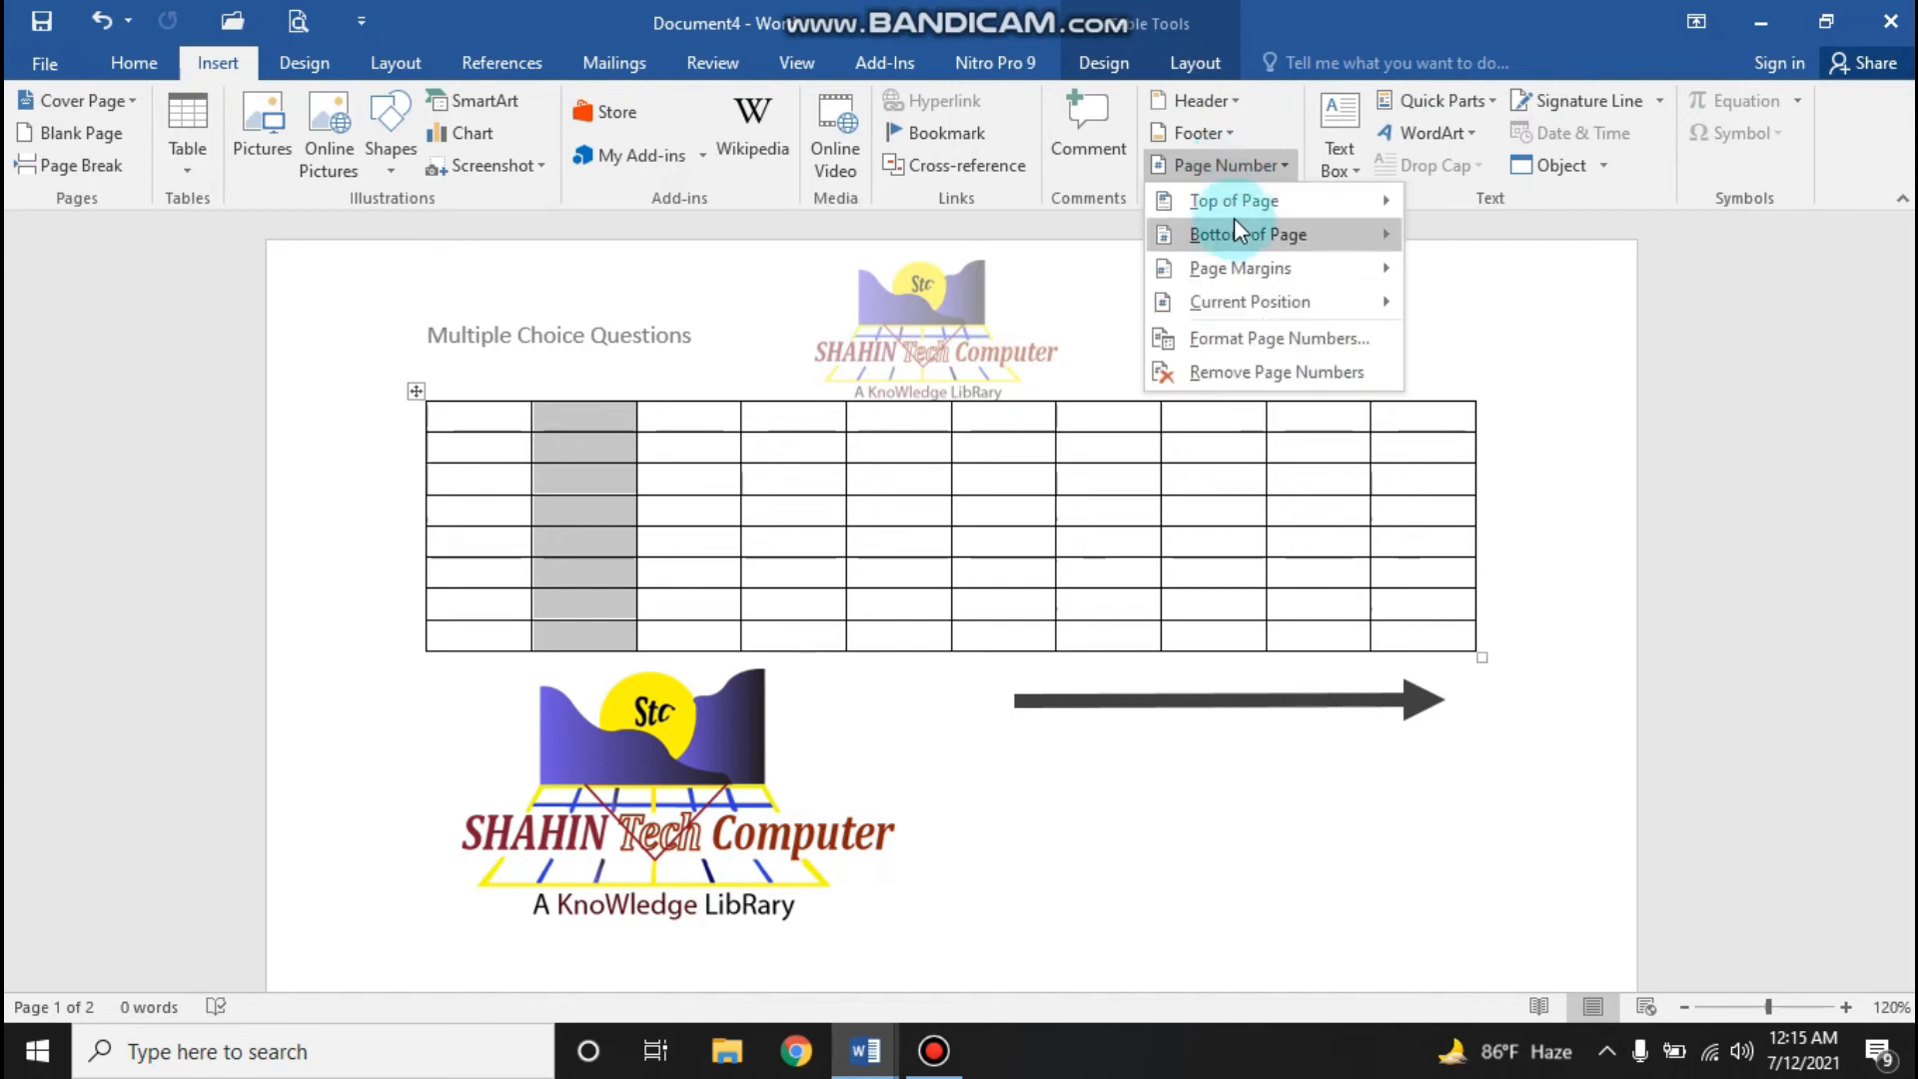
mouse_move(1231, 200)
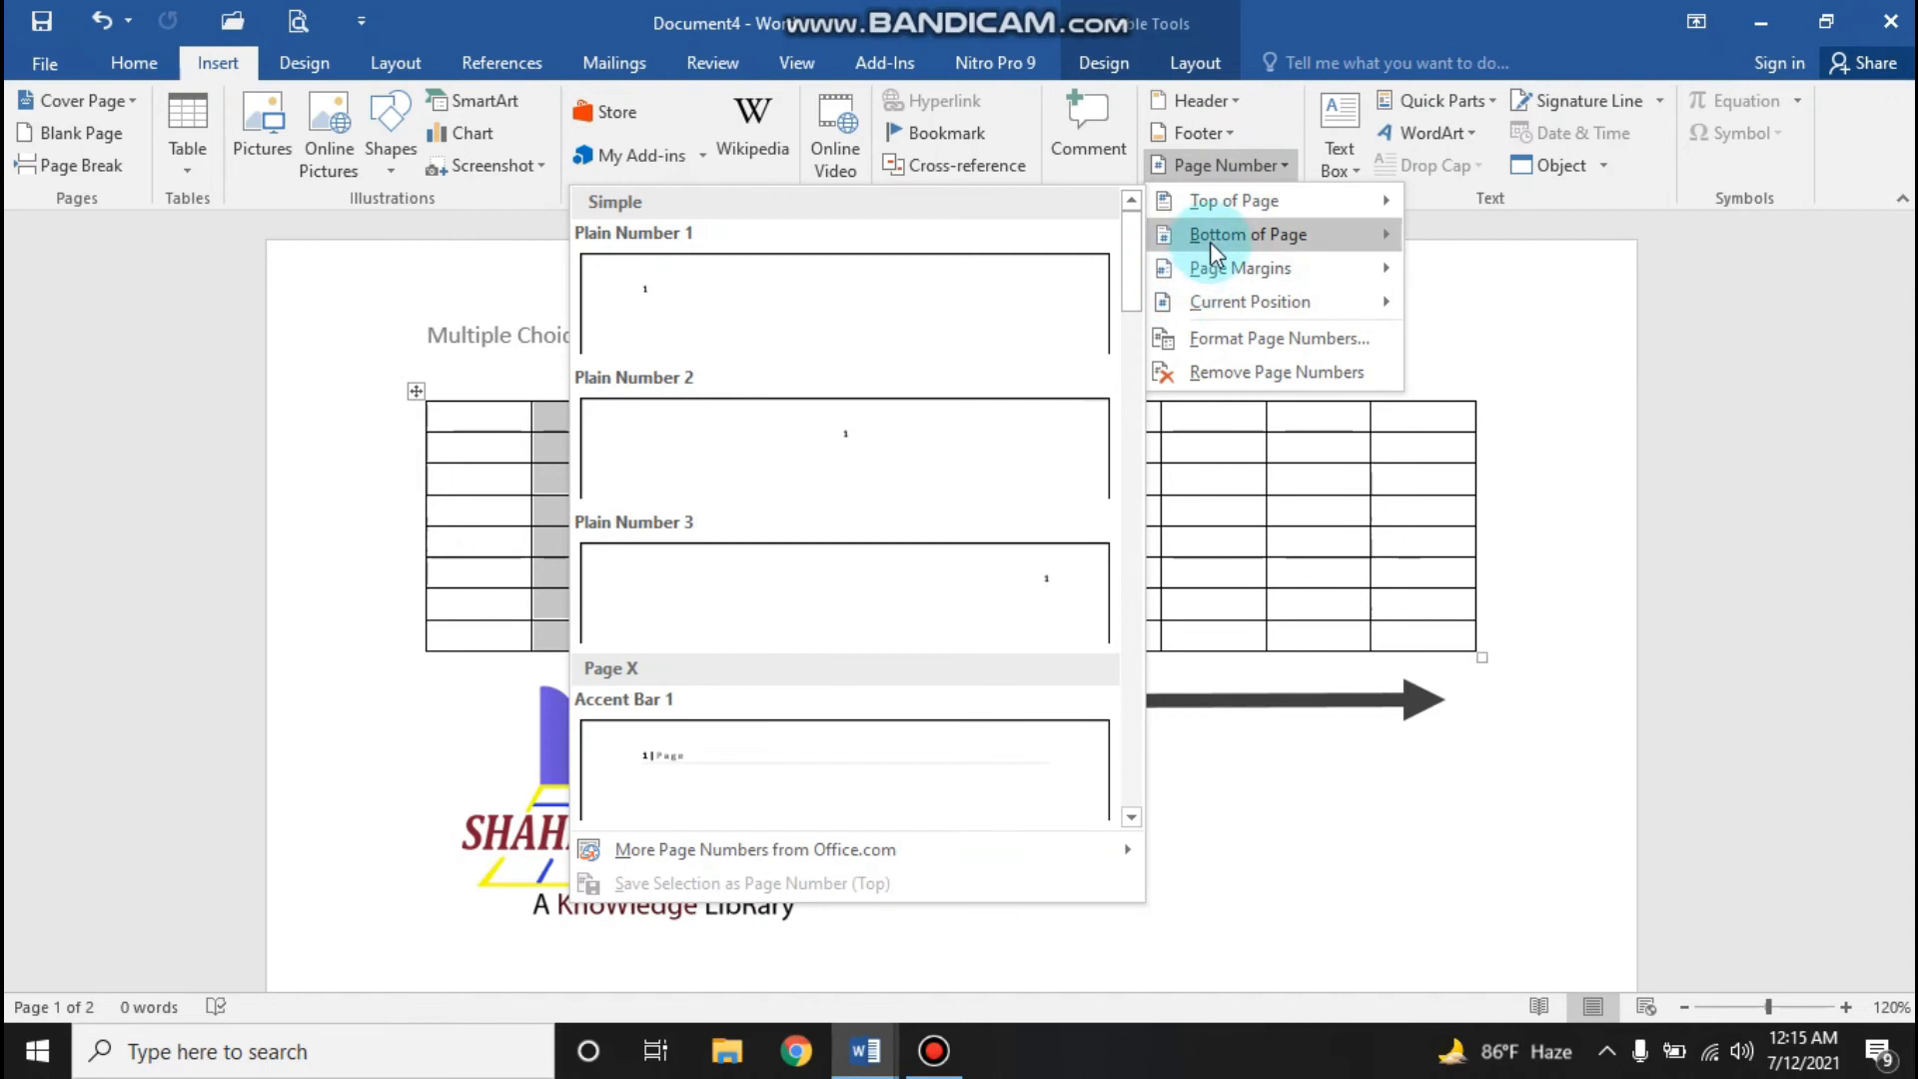
mouse_move(1213, 242)
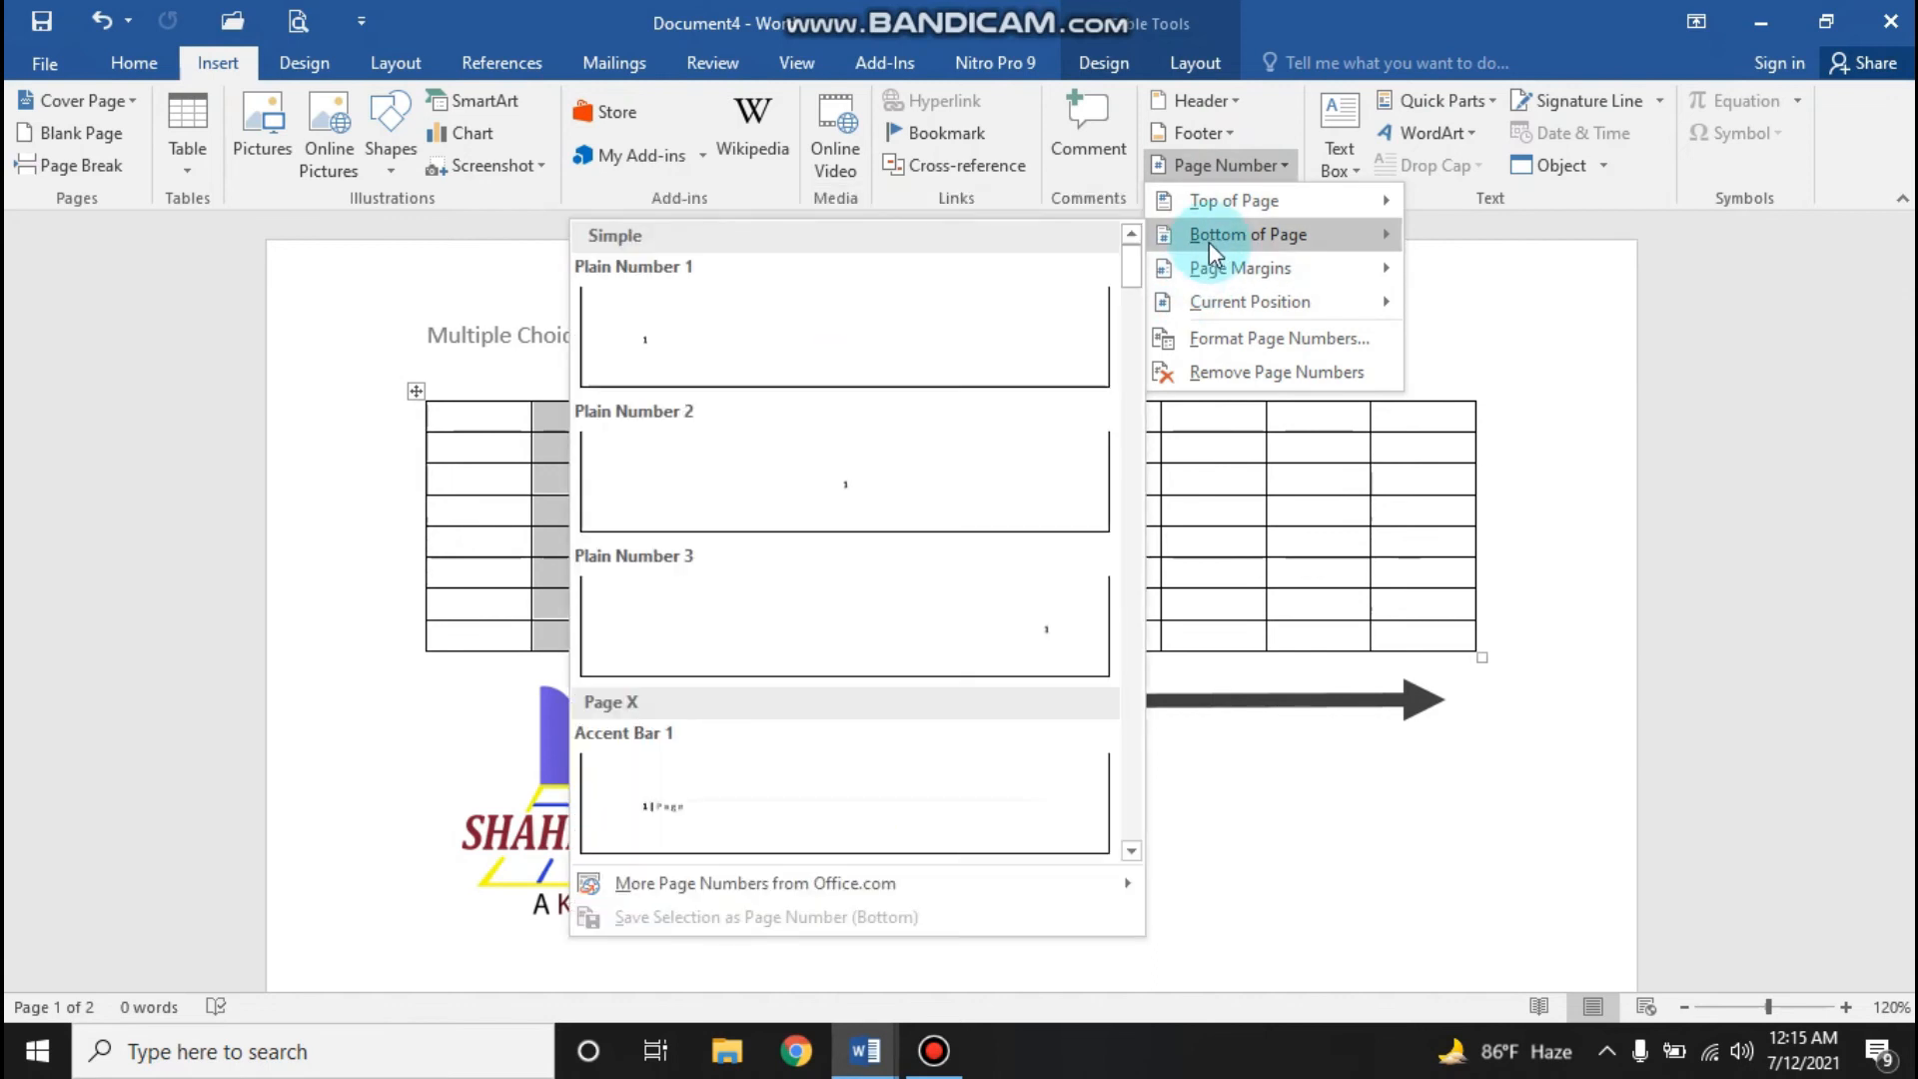
click(846, 359)
Step: Center the footer page number, set its font size to 16 and return to the document body
drag(627, 612, 400, 499)
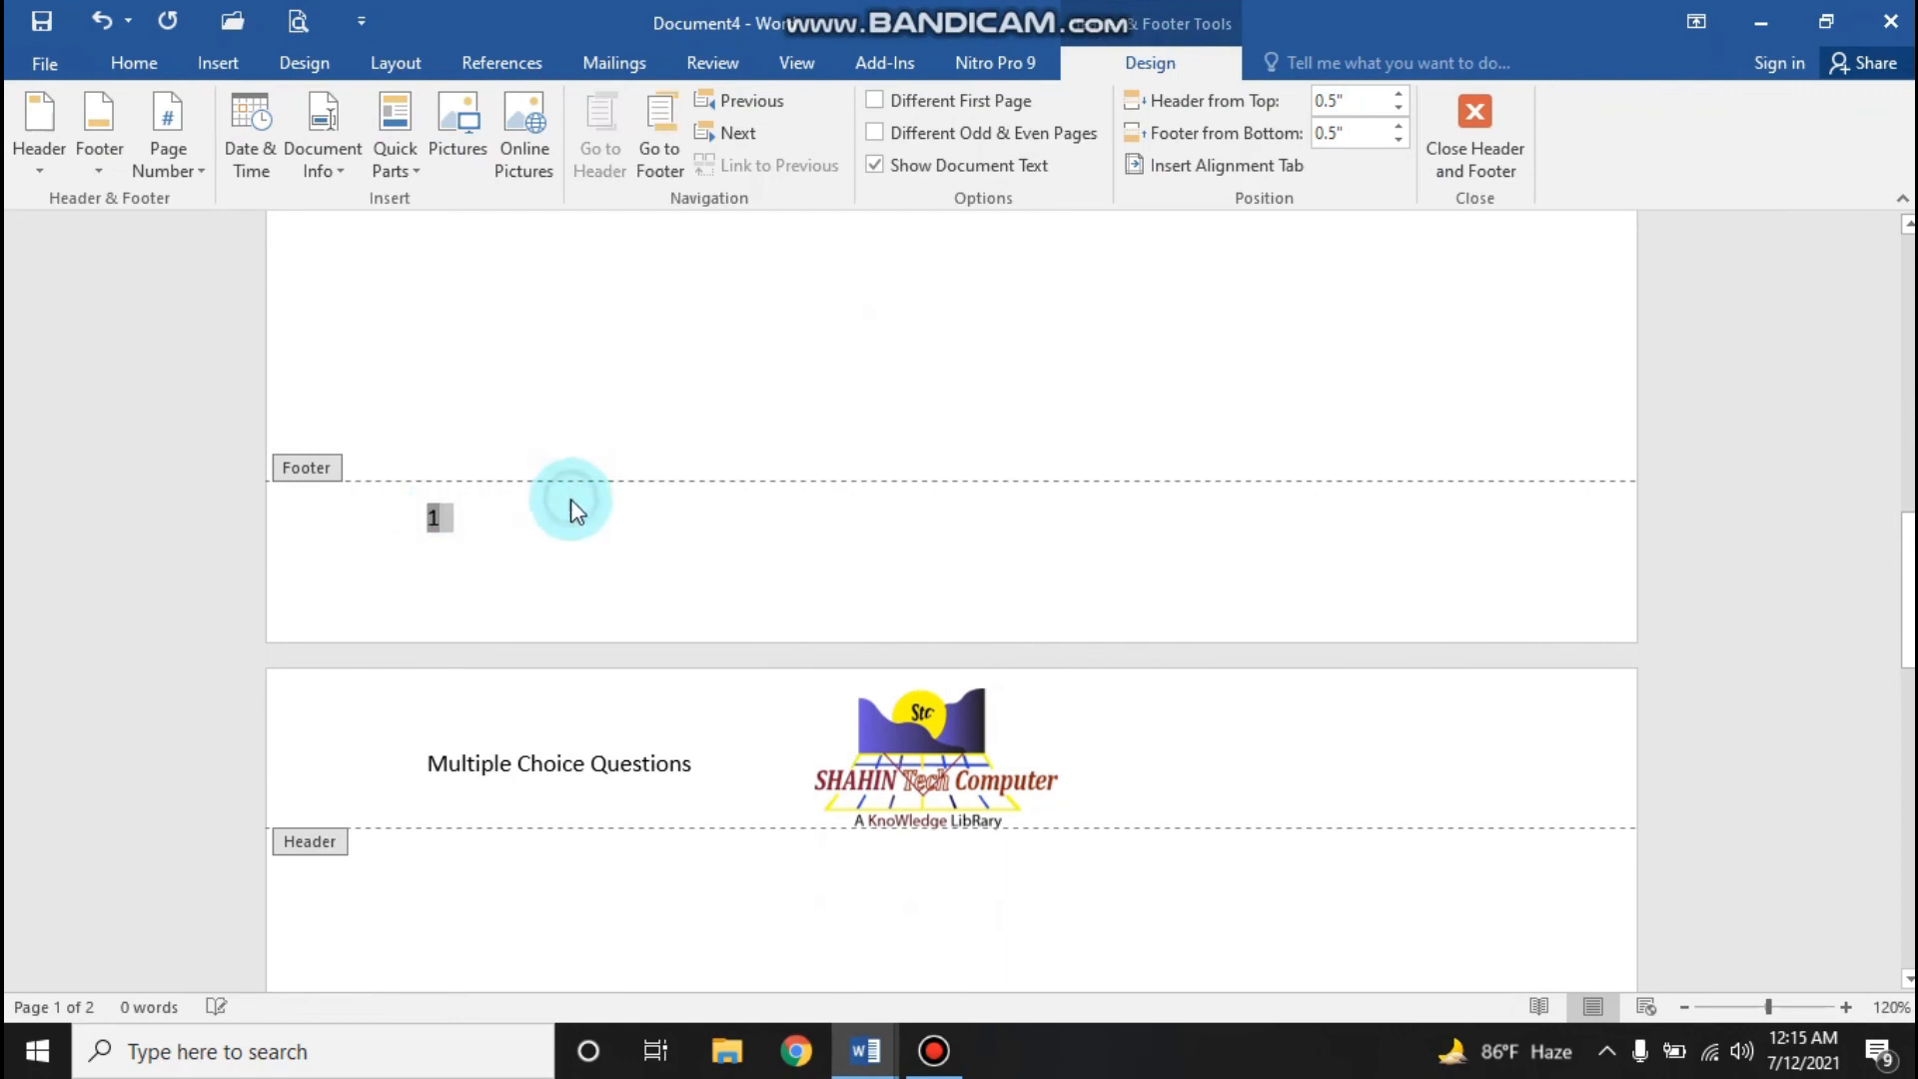
click(302, 118)
click(140, 62)
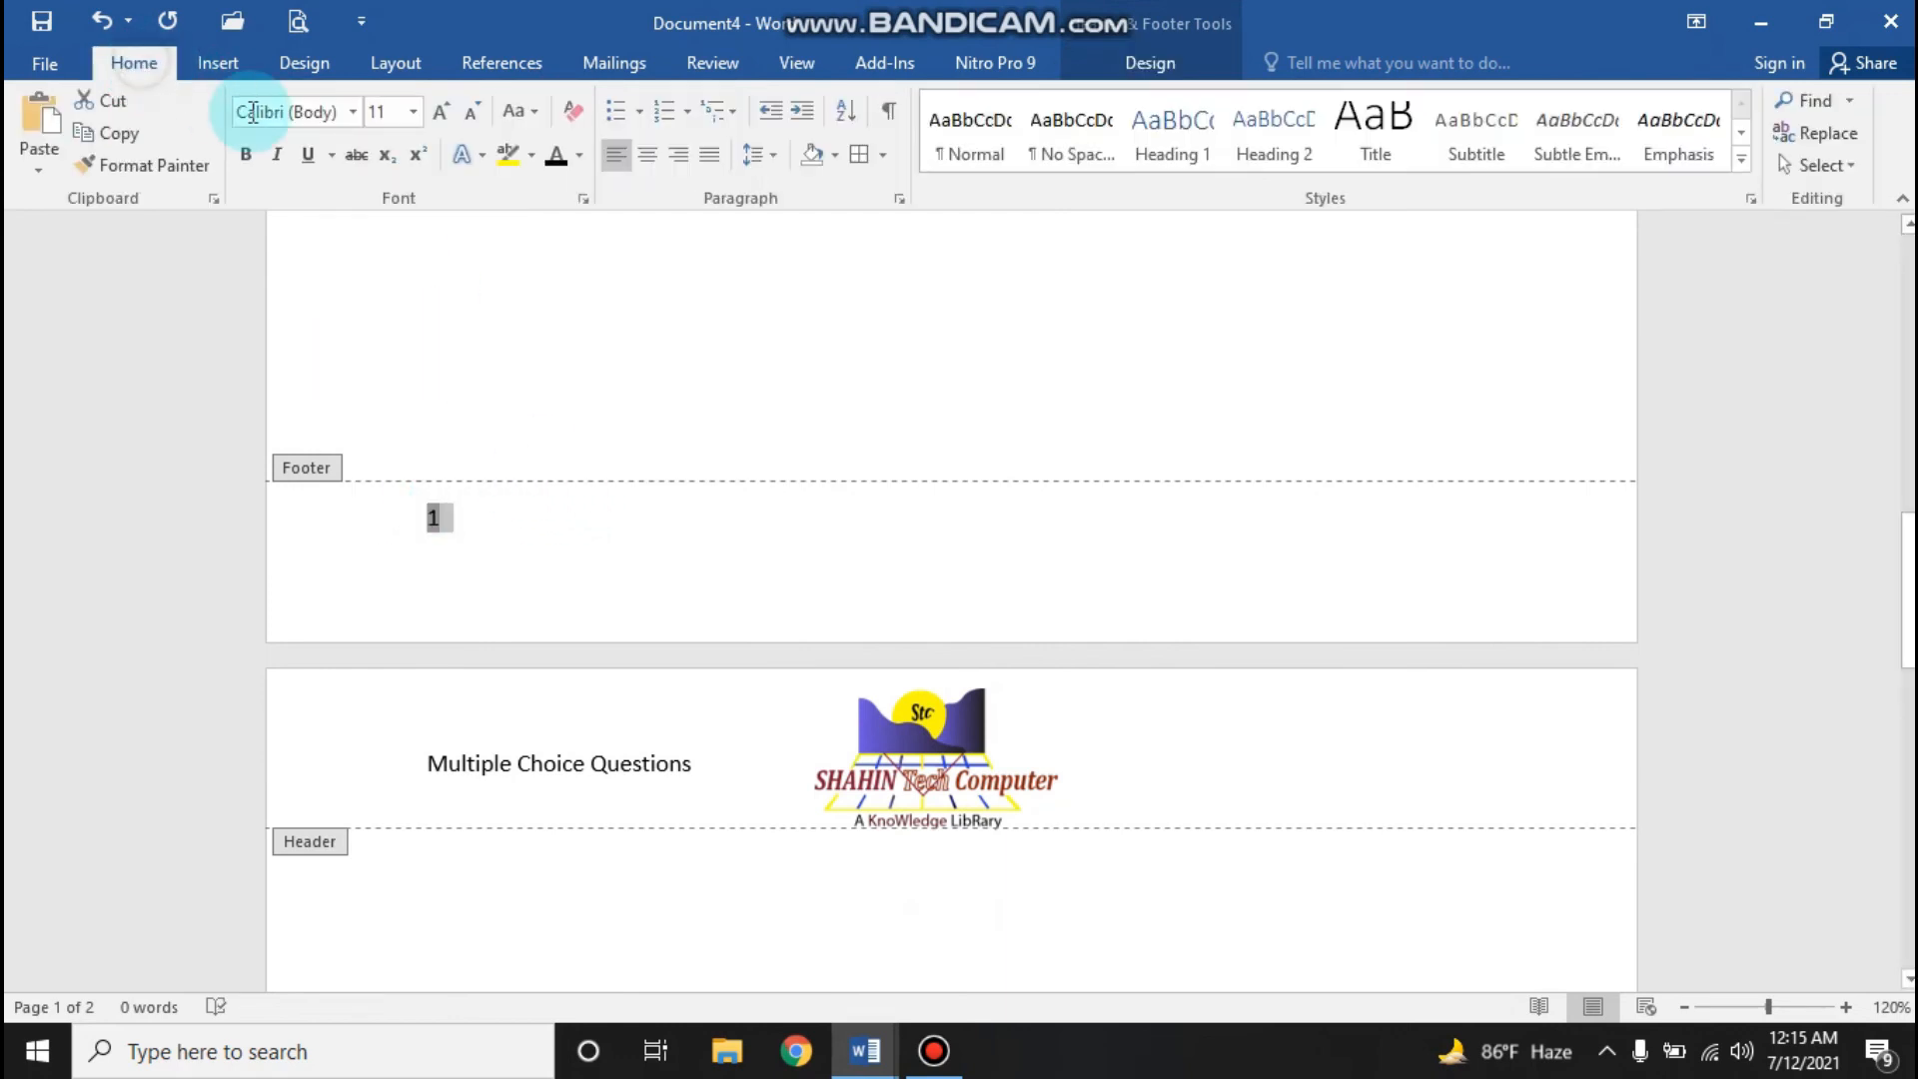
click(644, 161)
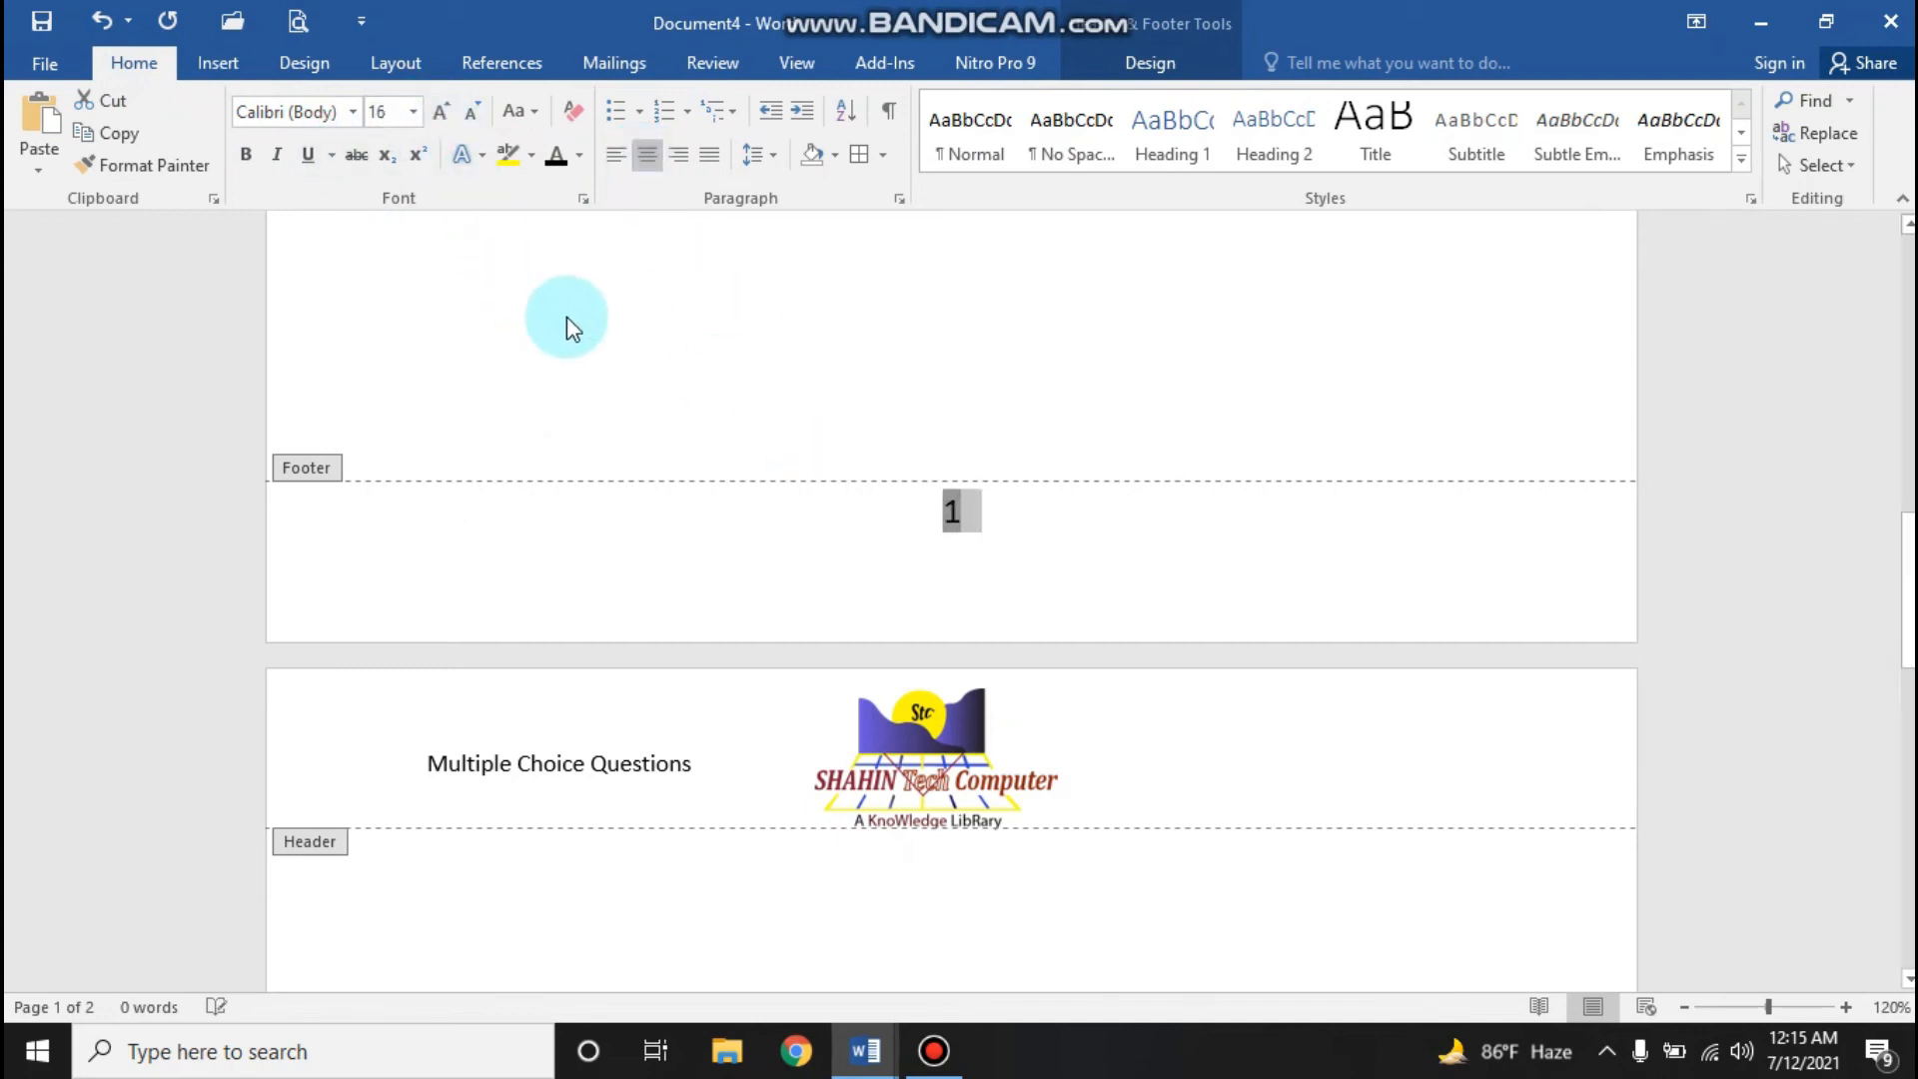
double_click(865, 441)
scroll(1029, 543, down, 9)
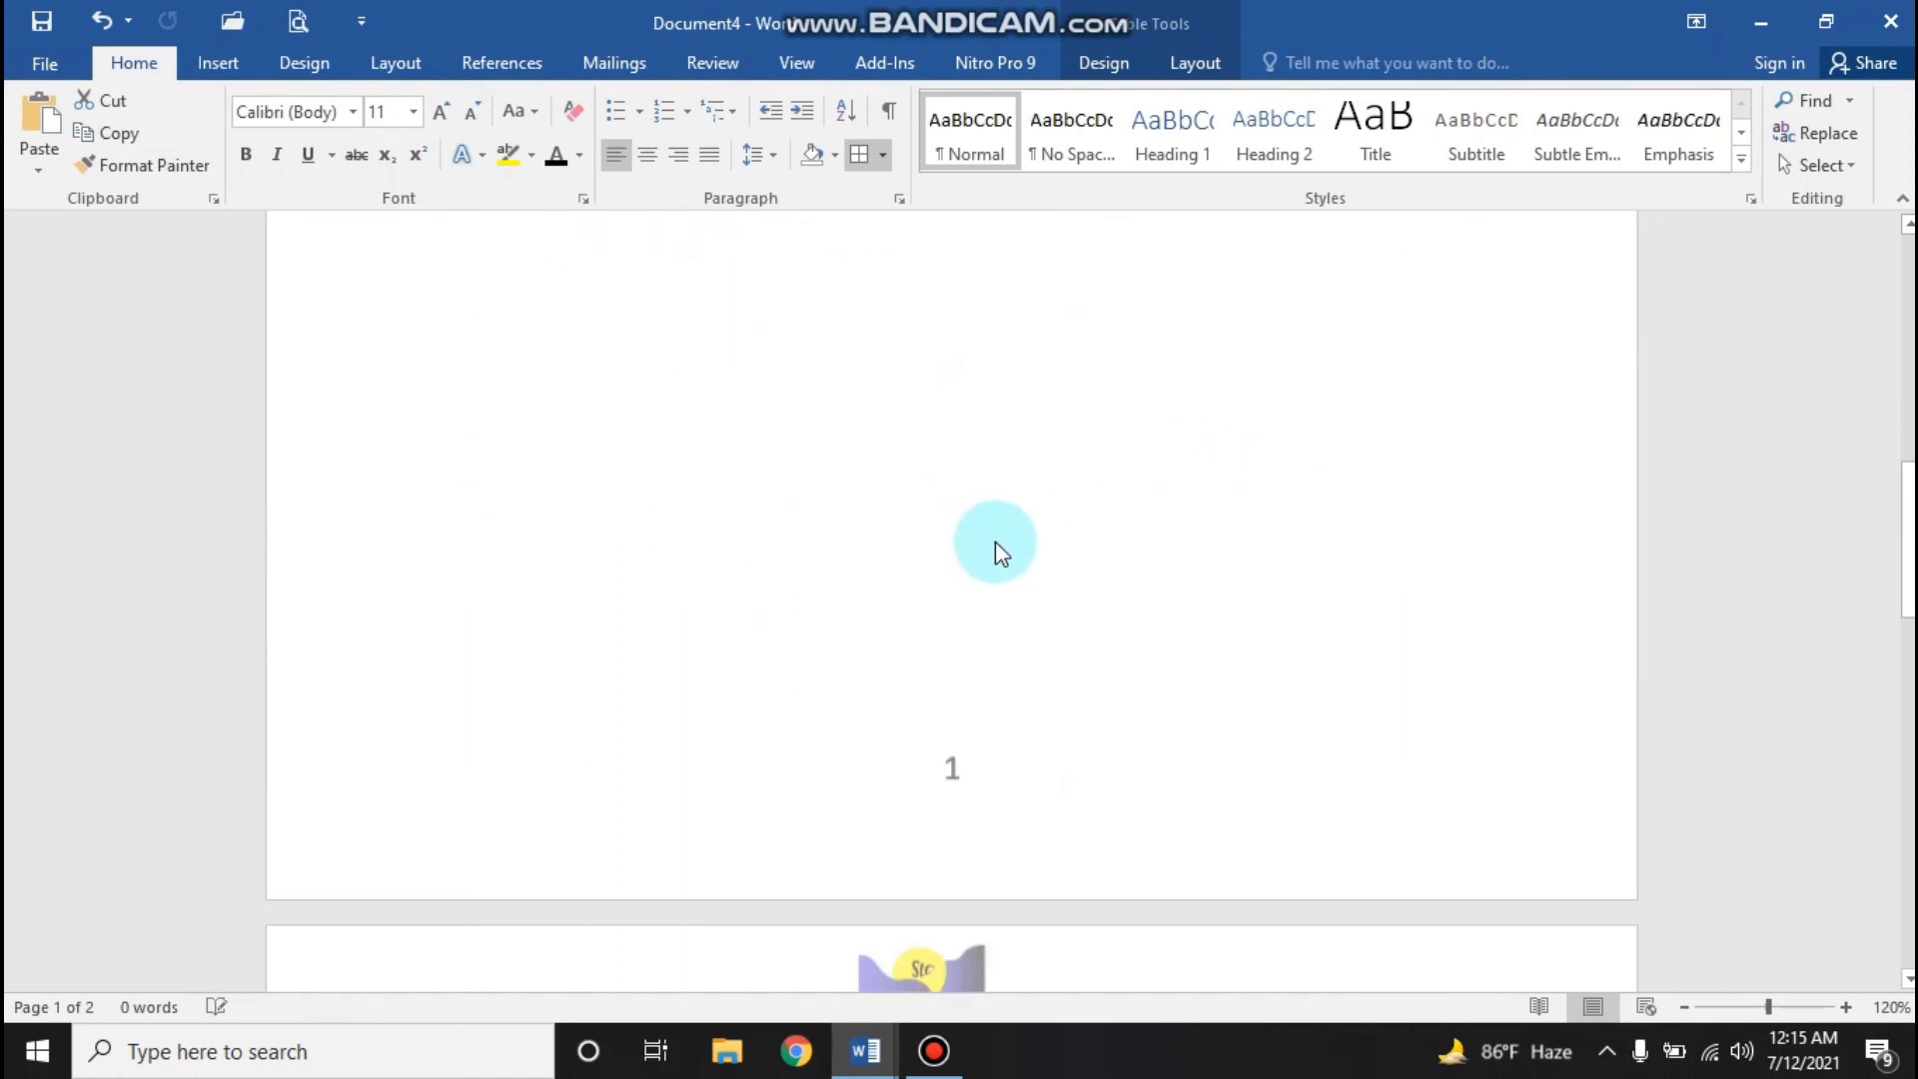
scroll(1000, 543, down, 5)
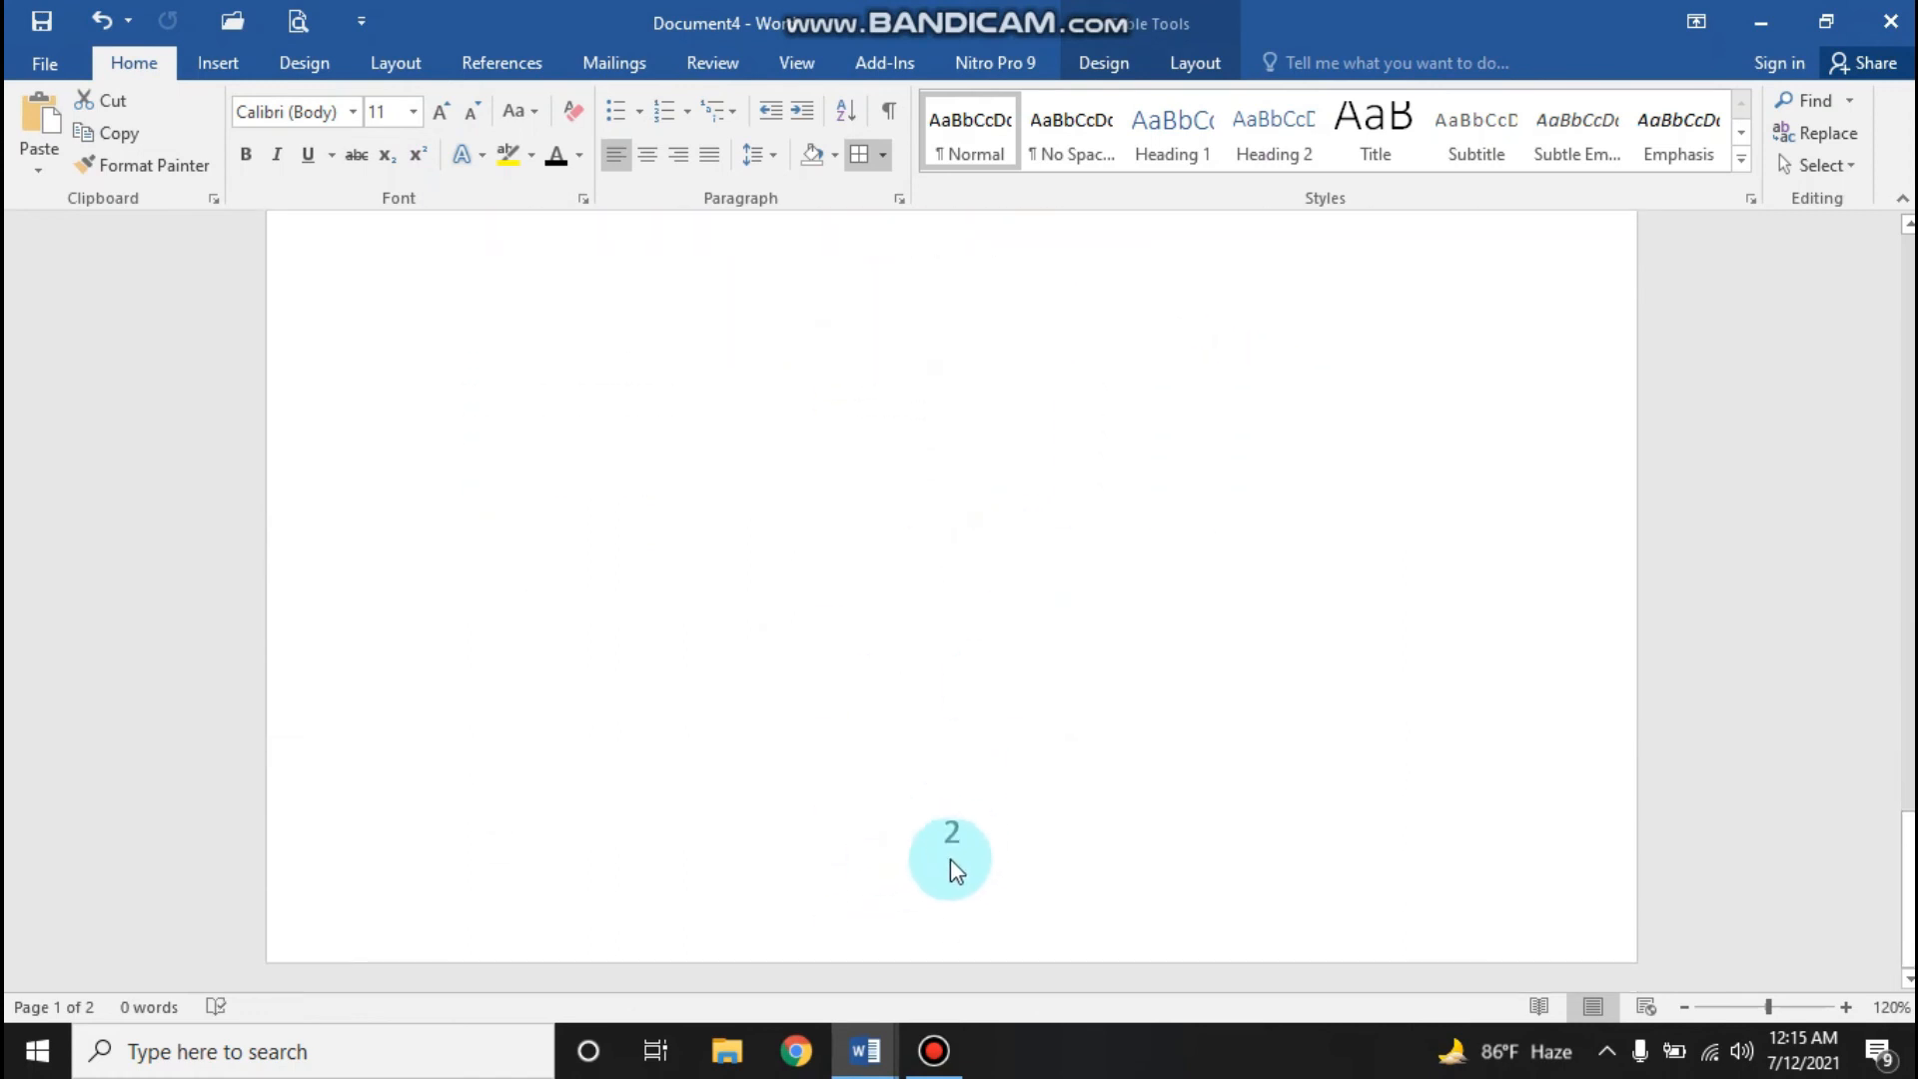
Step: Insert a page break on page 2 to add a third page and check its page number
click(1111, 692)
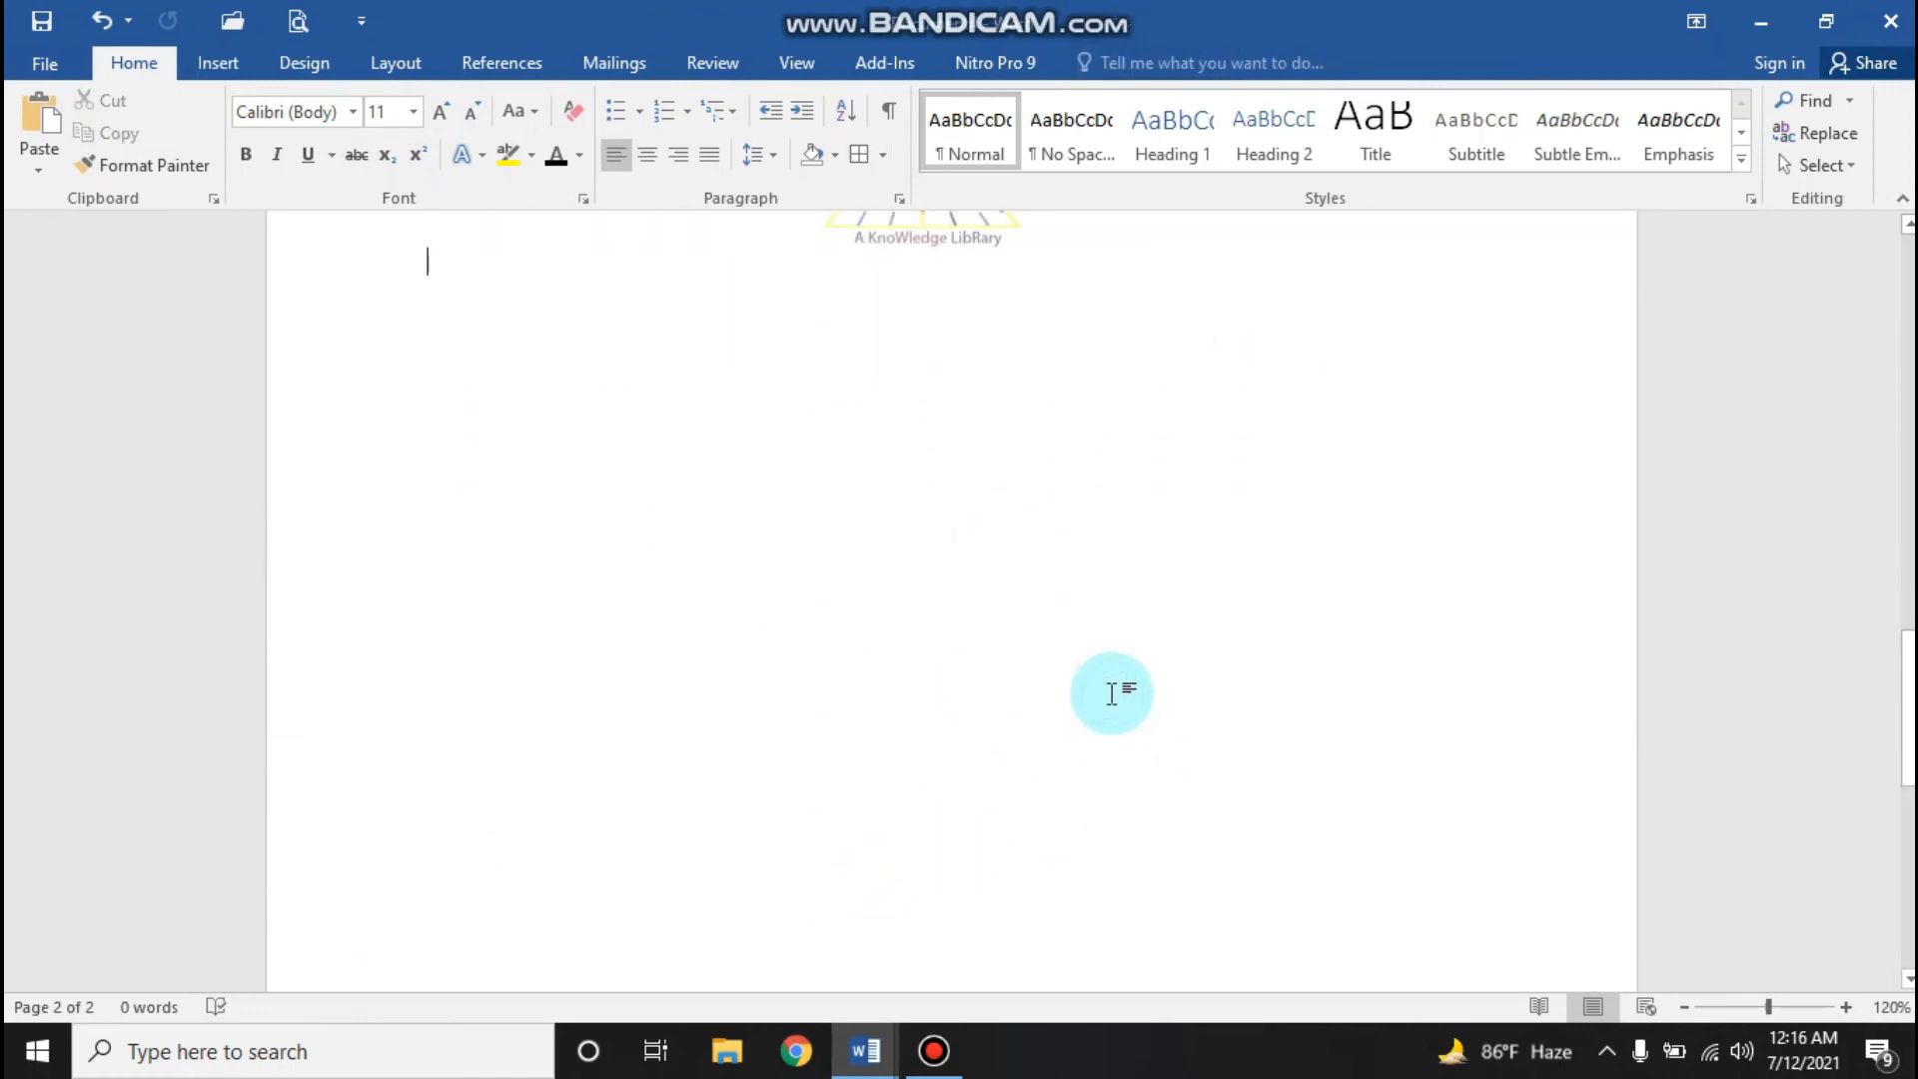
key(ctrl+Return)
scroll(1101, 585, down, 6)
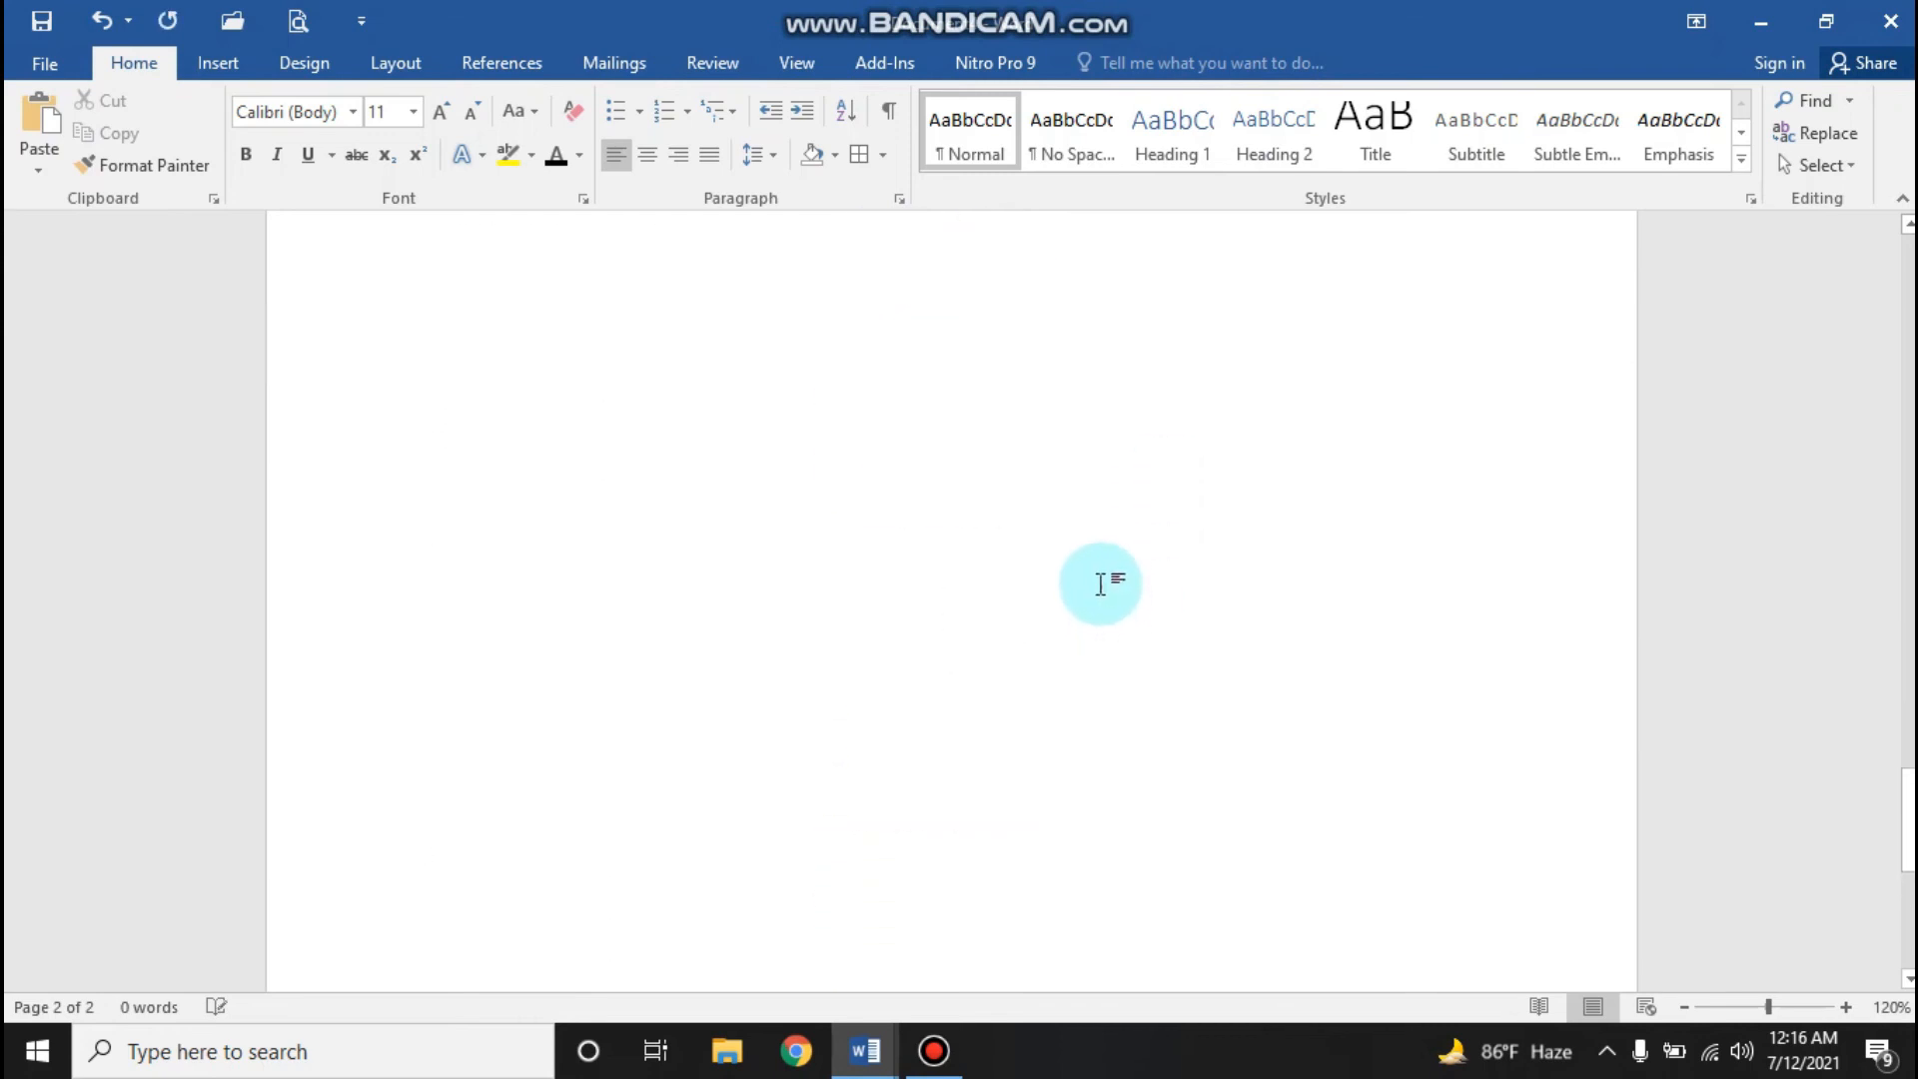
scroll(1116, 589, down, 2)
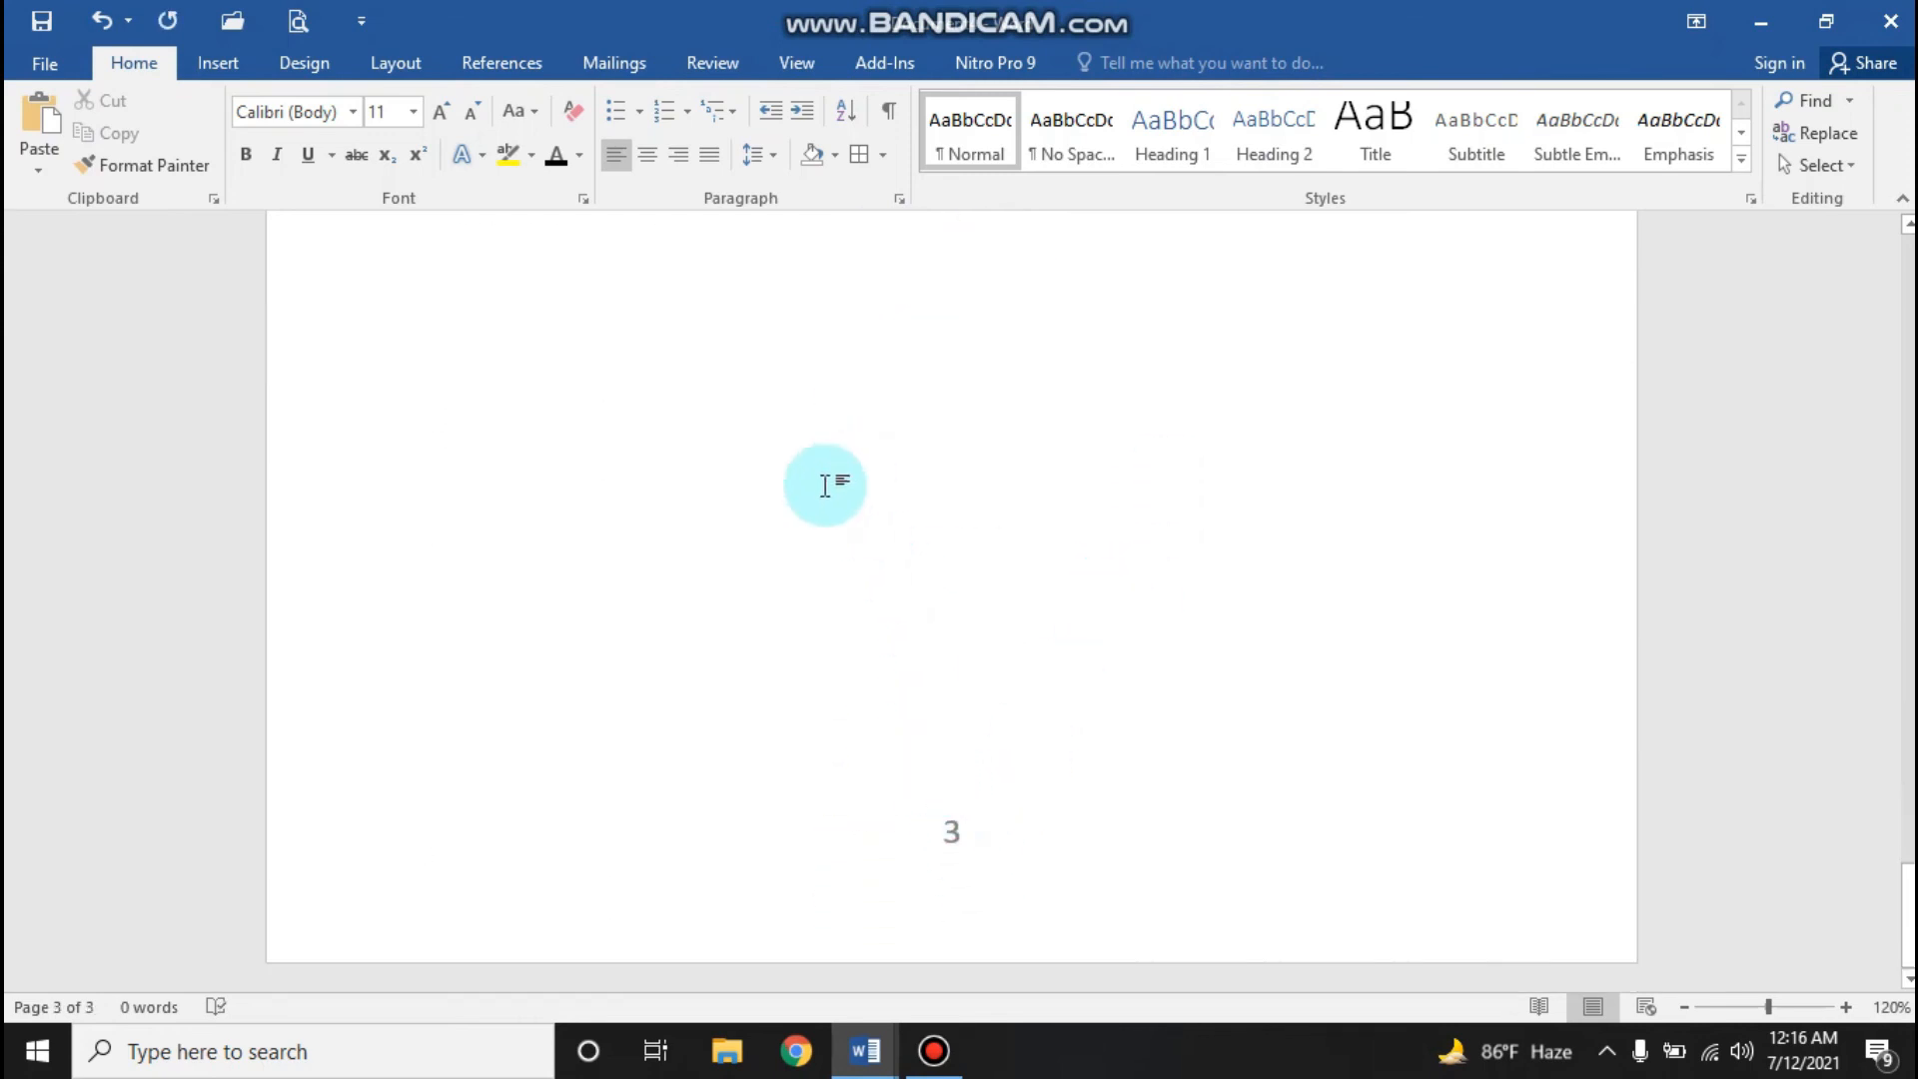
Step: Browse the built-in equation gallery and close it without inserting an equation
click(224, 72)
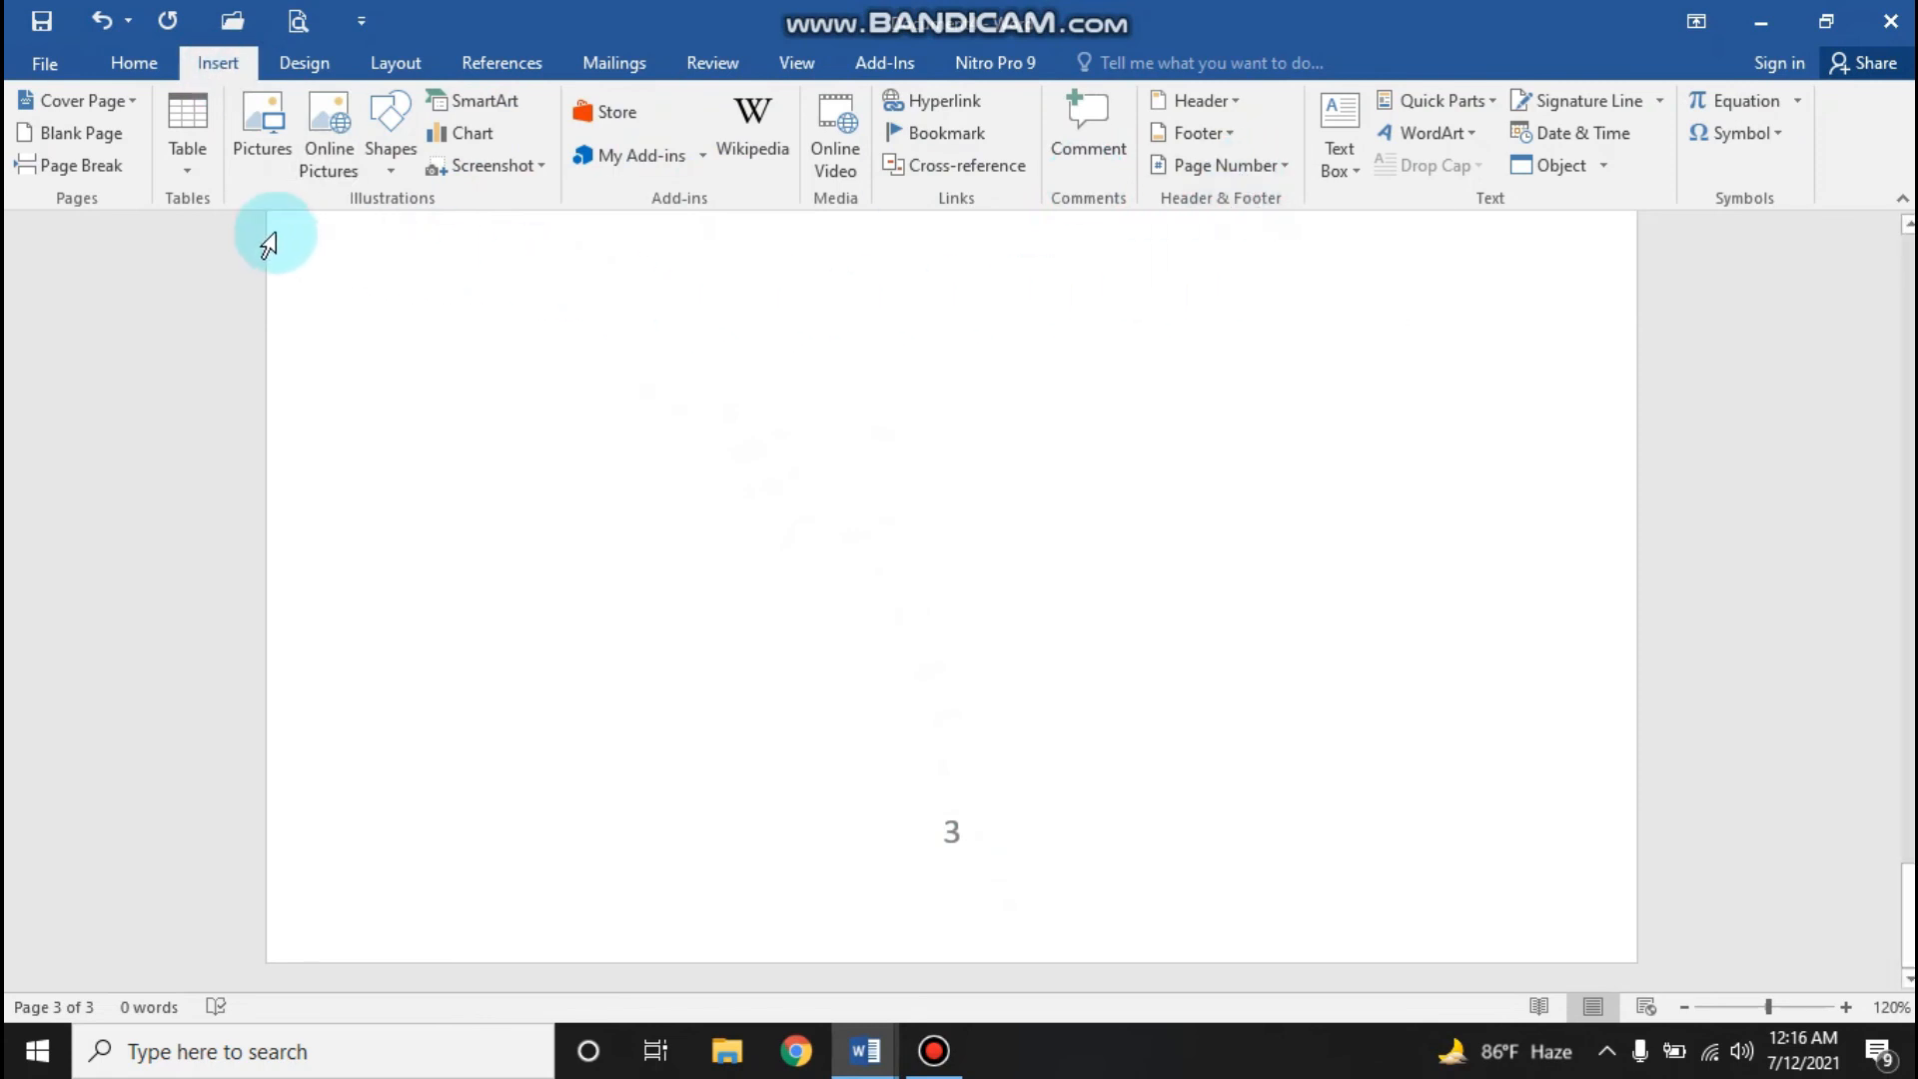
click(1799, 104)
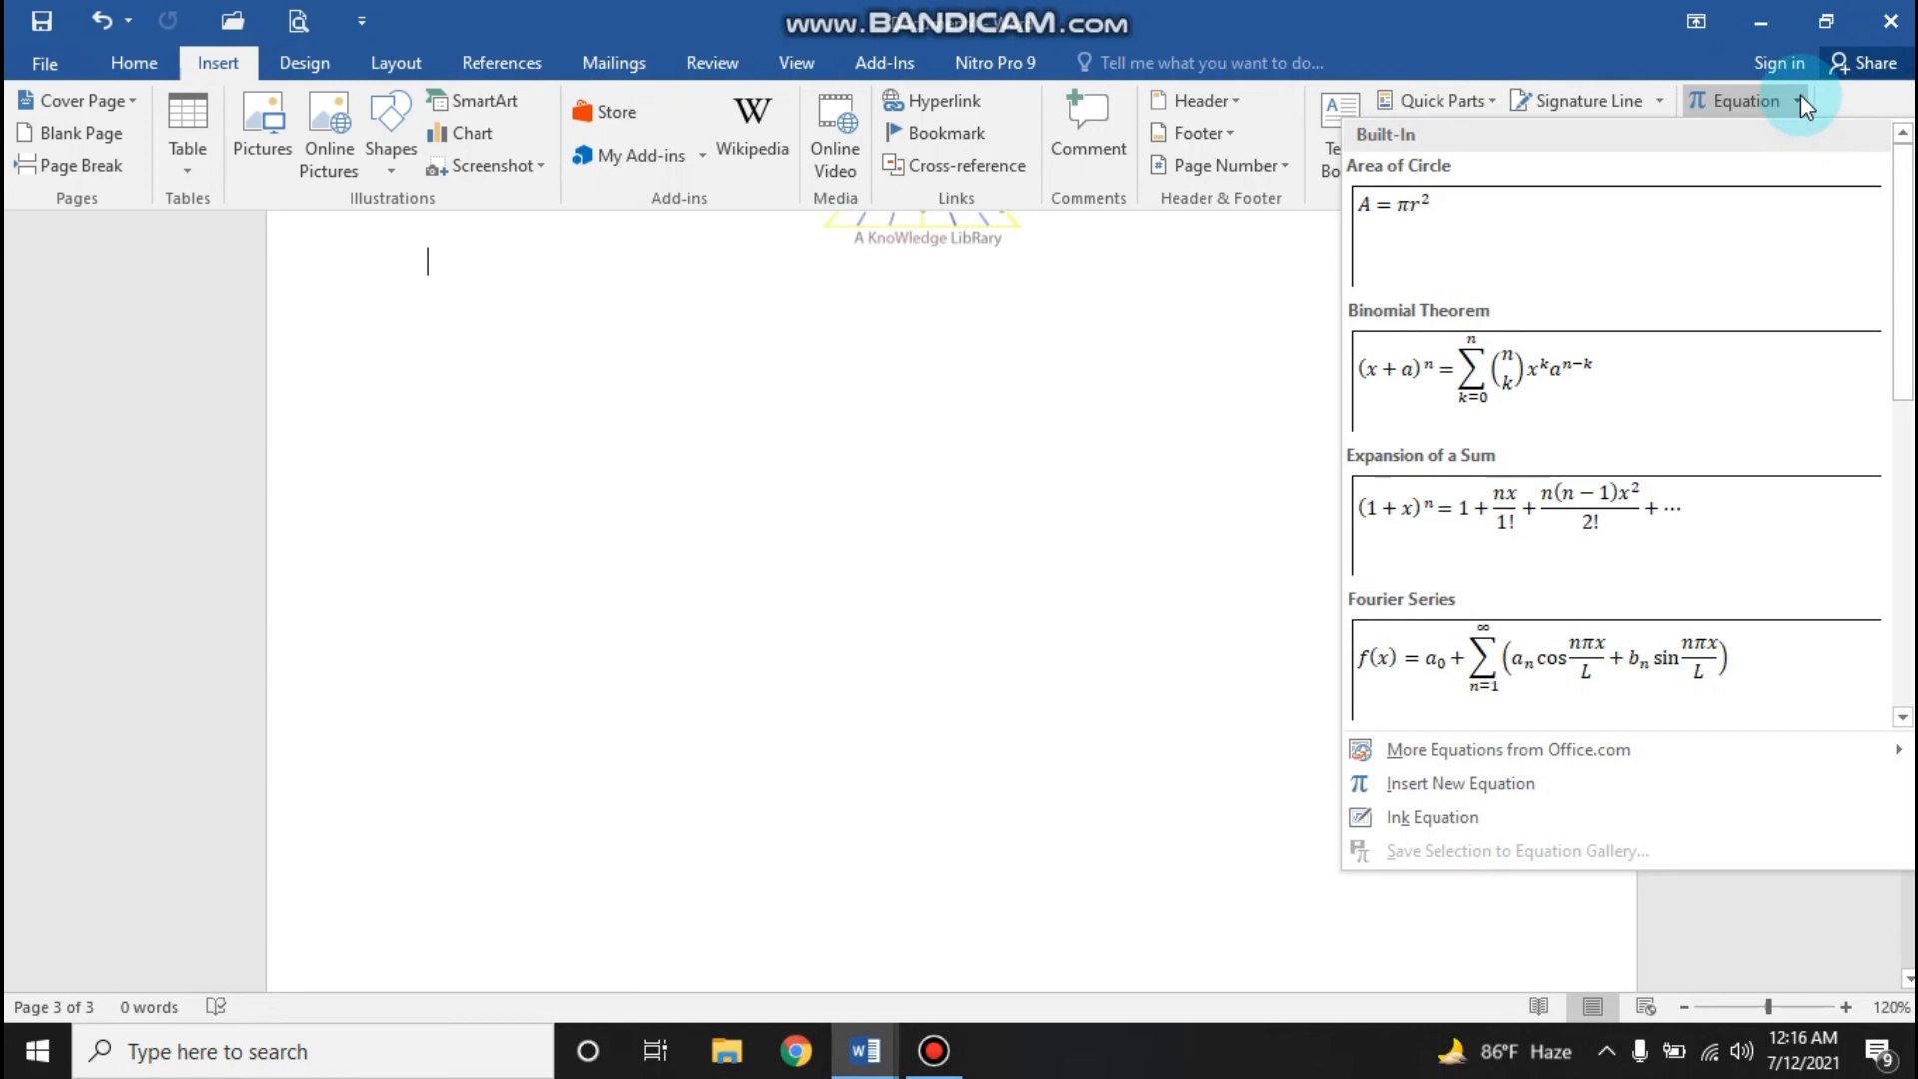
click(1800, 99)
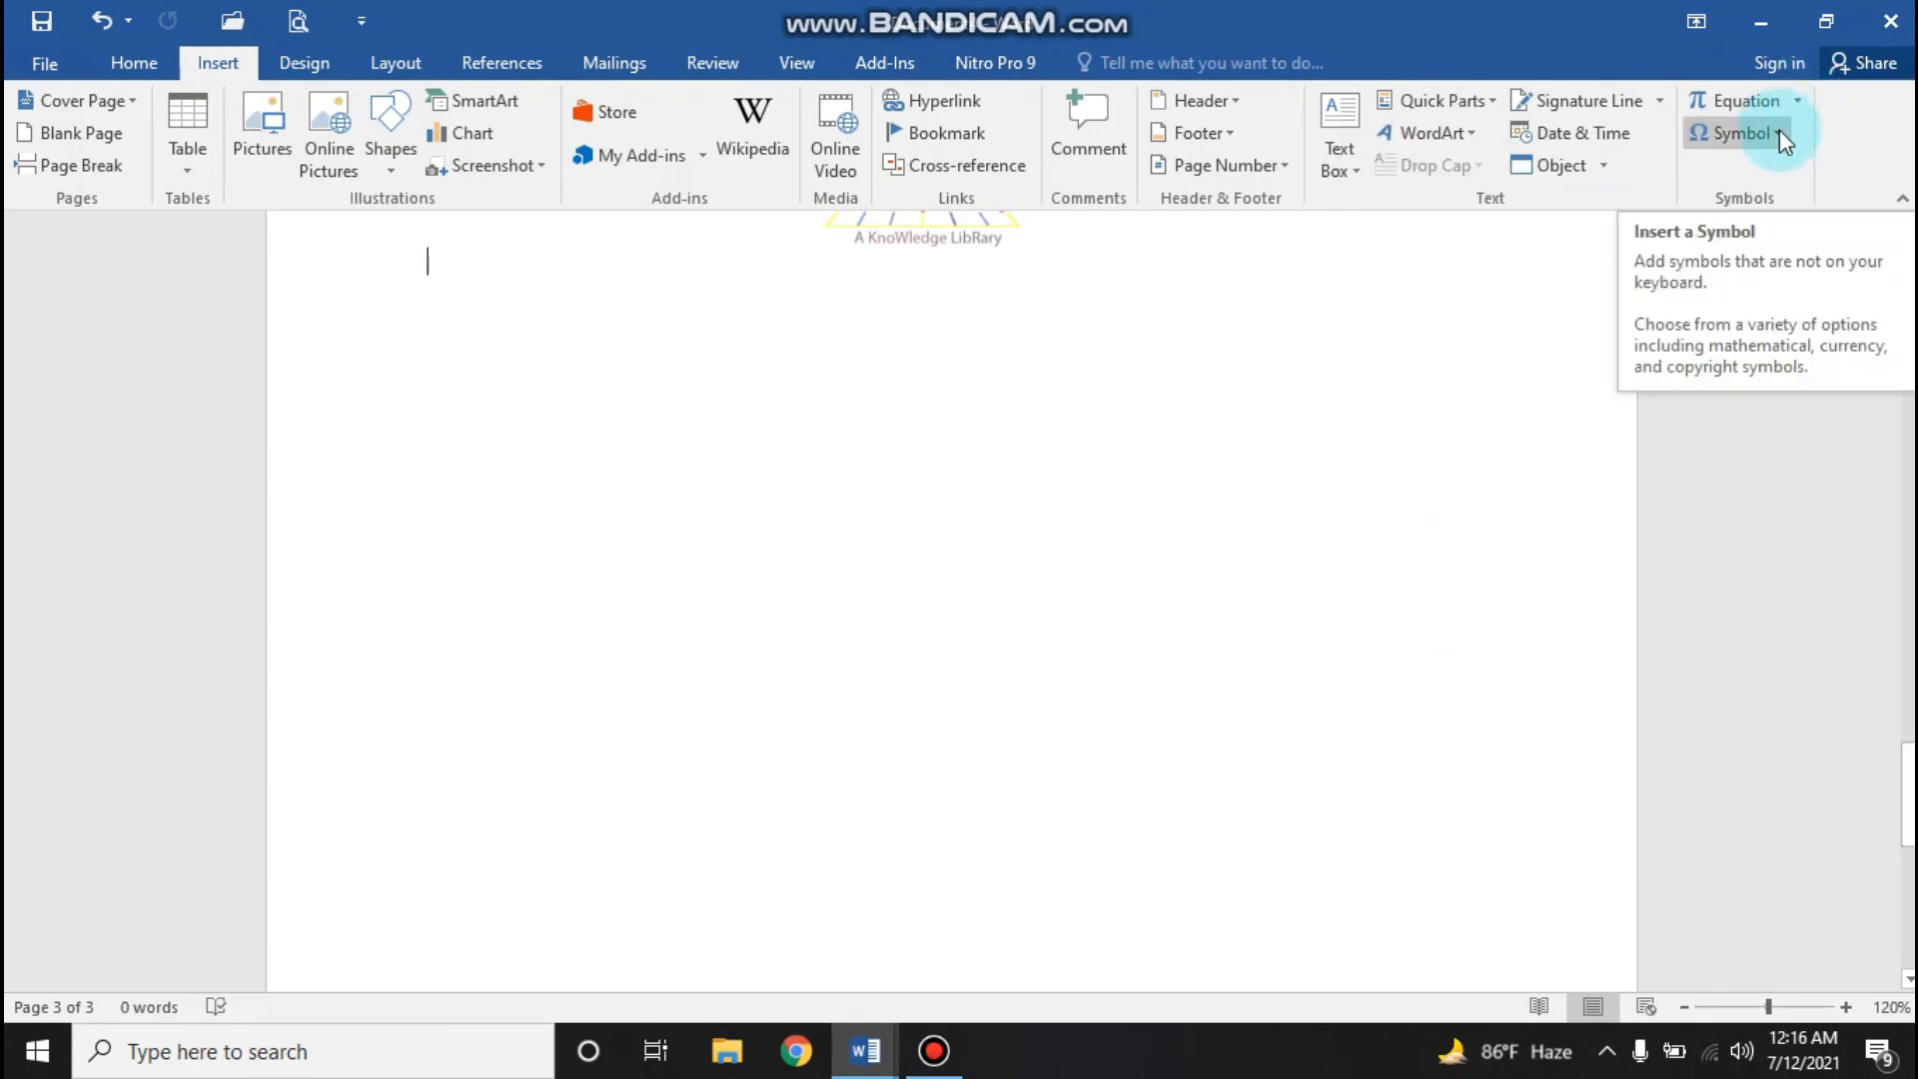
Step: Insert the check mark symbol (Wingdings, character code 252) at the start of page 3 and close the symbol dialog
click(1778, 132)
click(1768, 345)
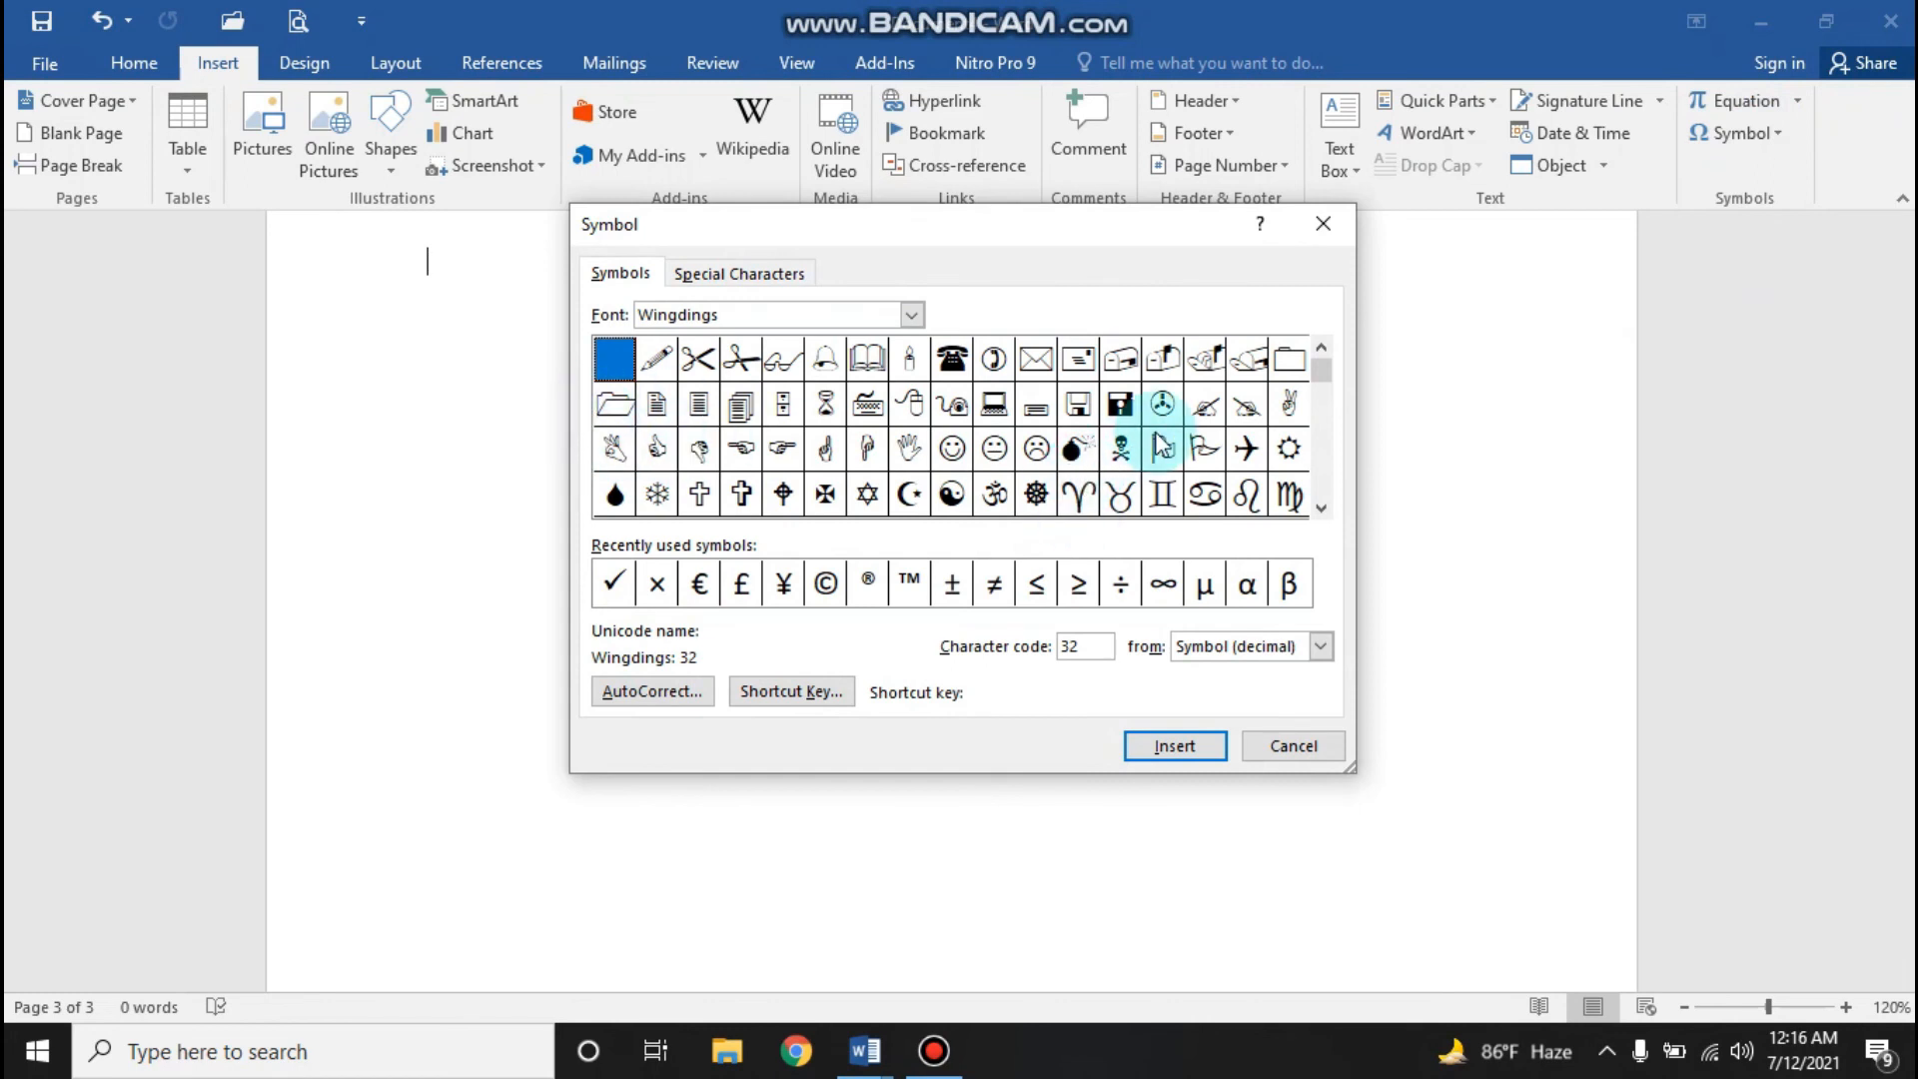
drag(1333, 510, 1333, 509)
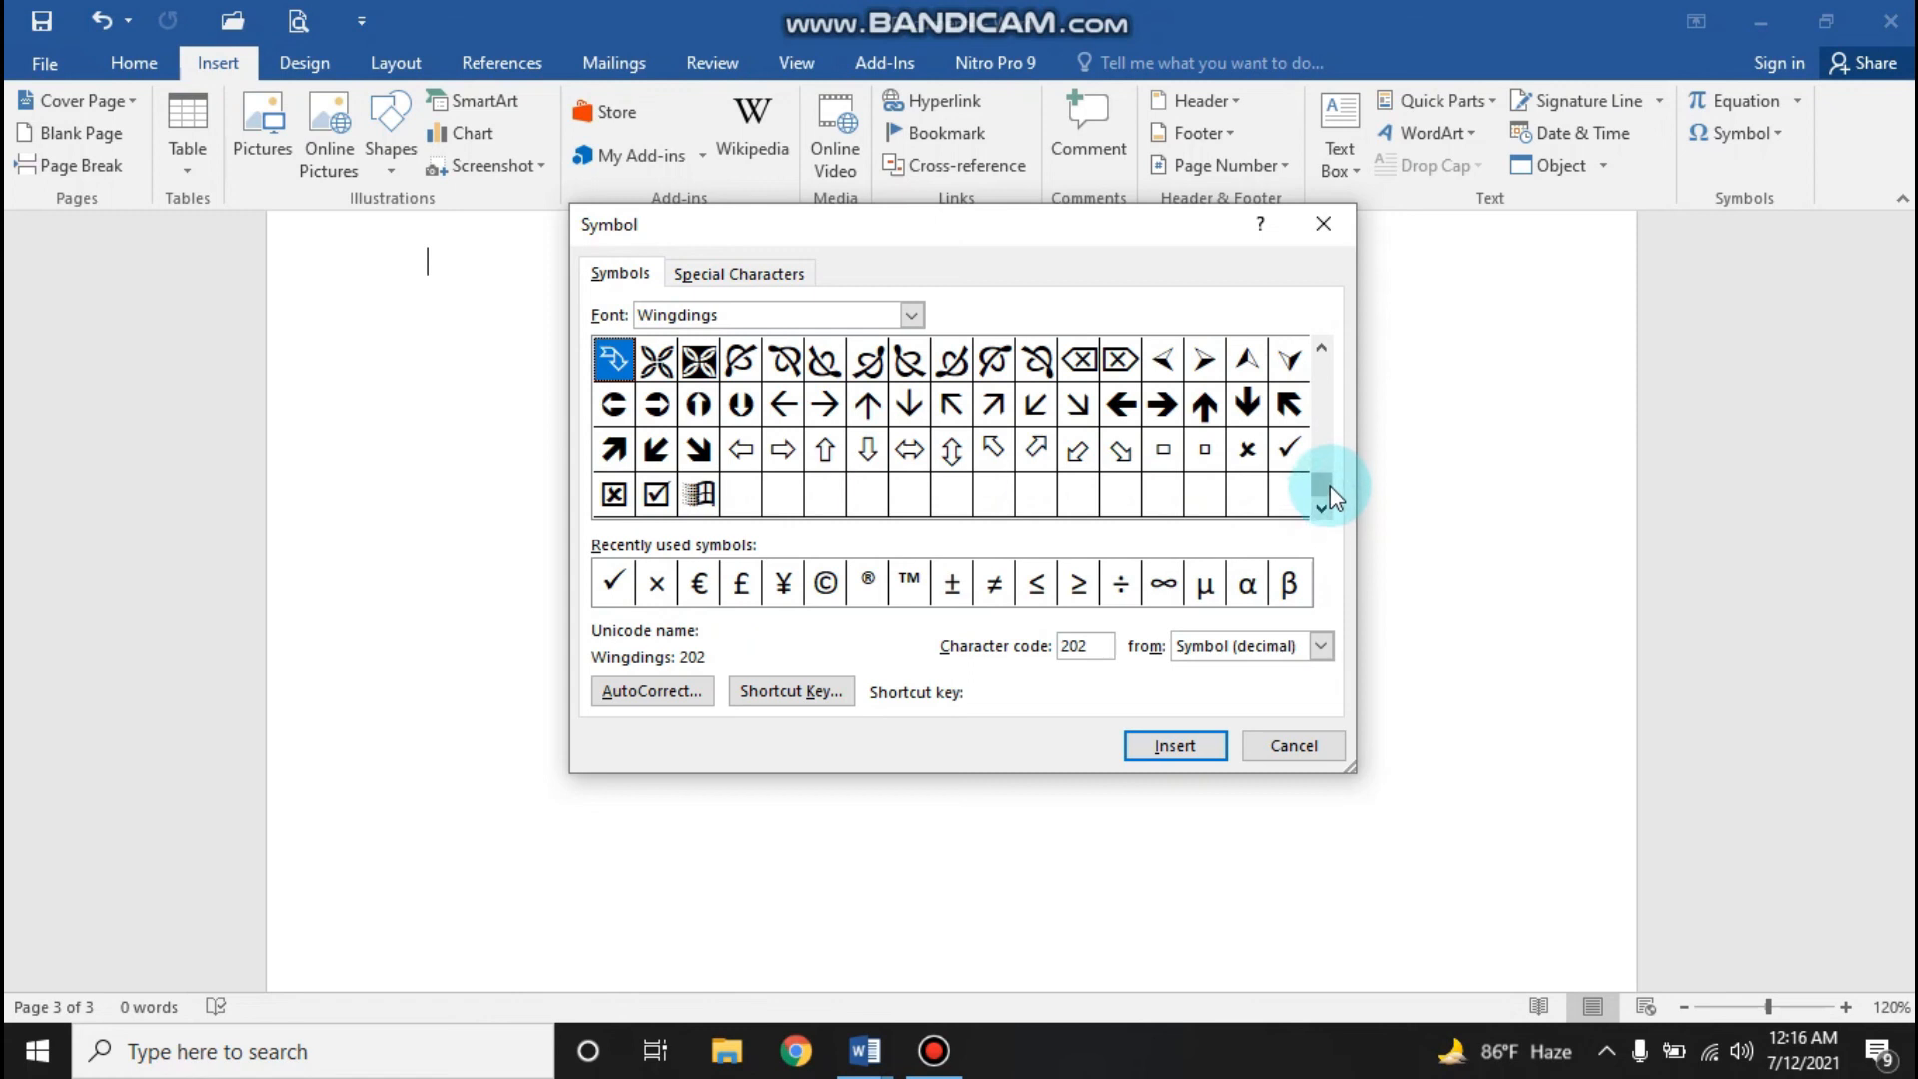
click(657, 584)
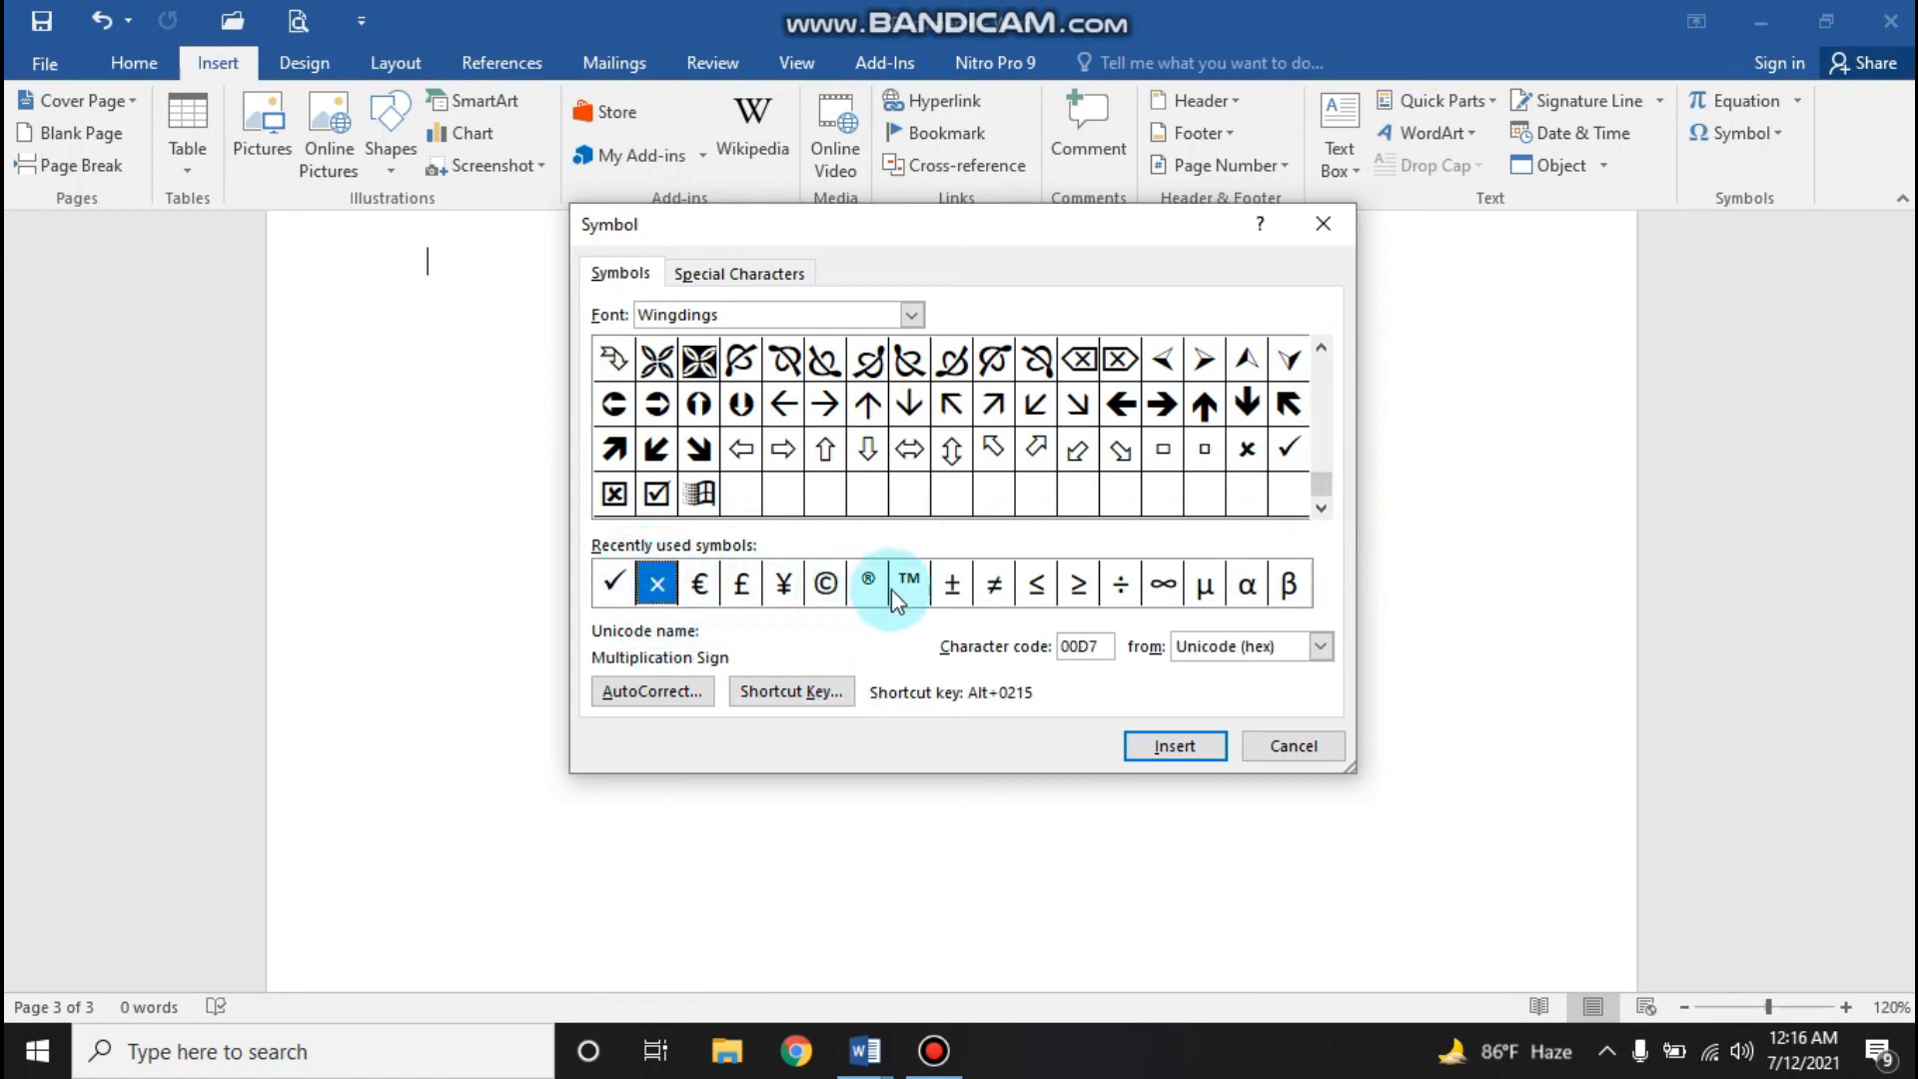
click(617, 590)
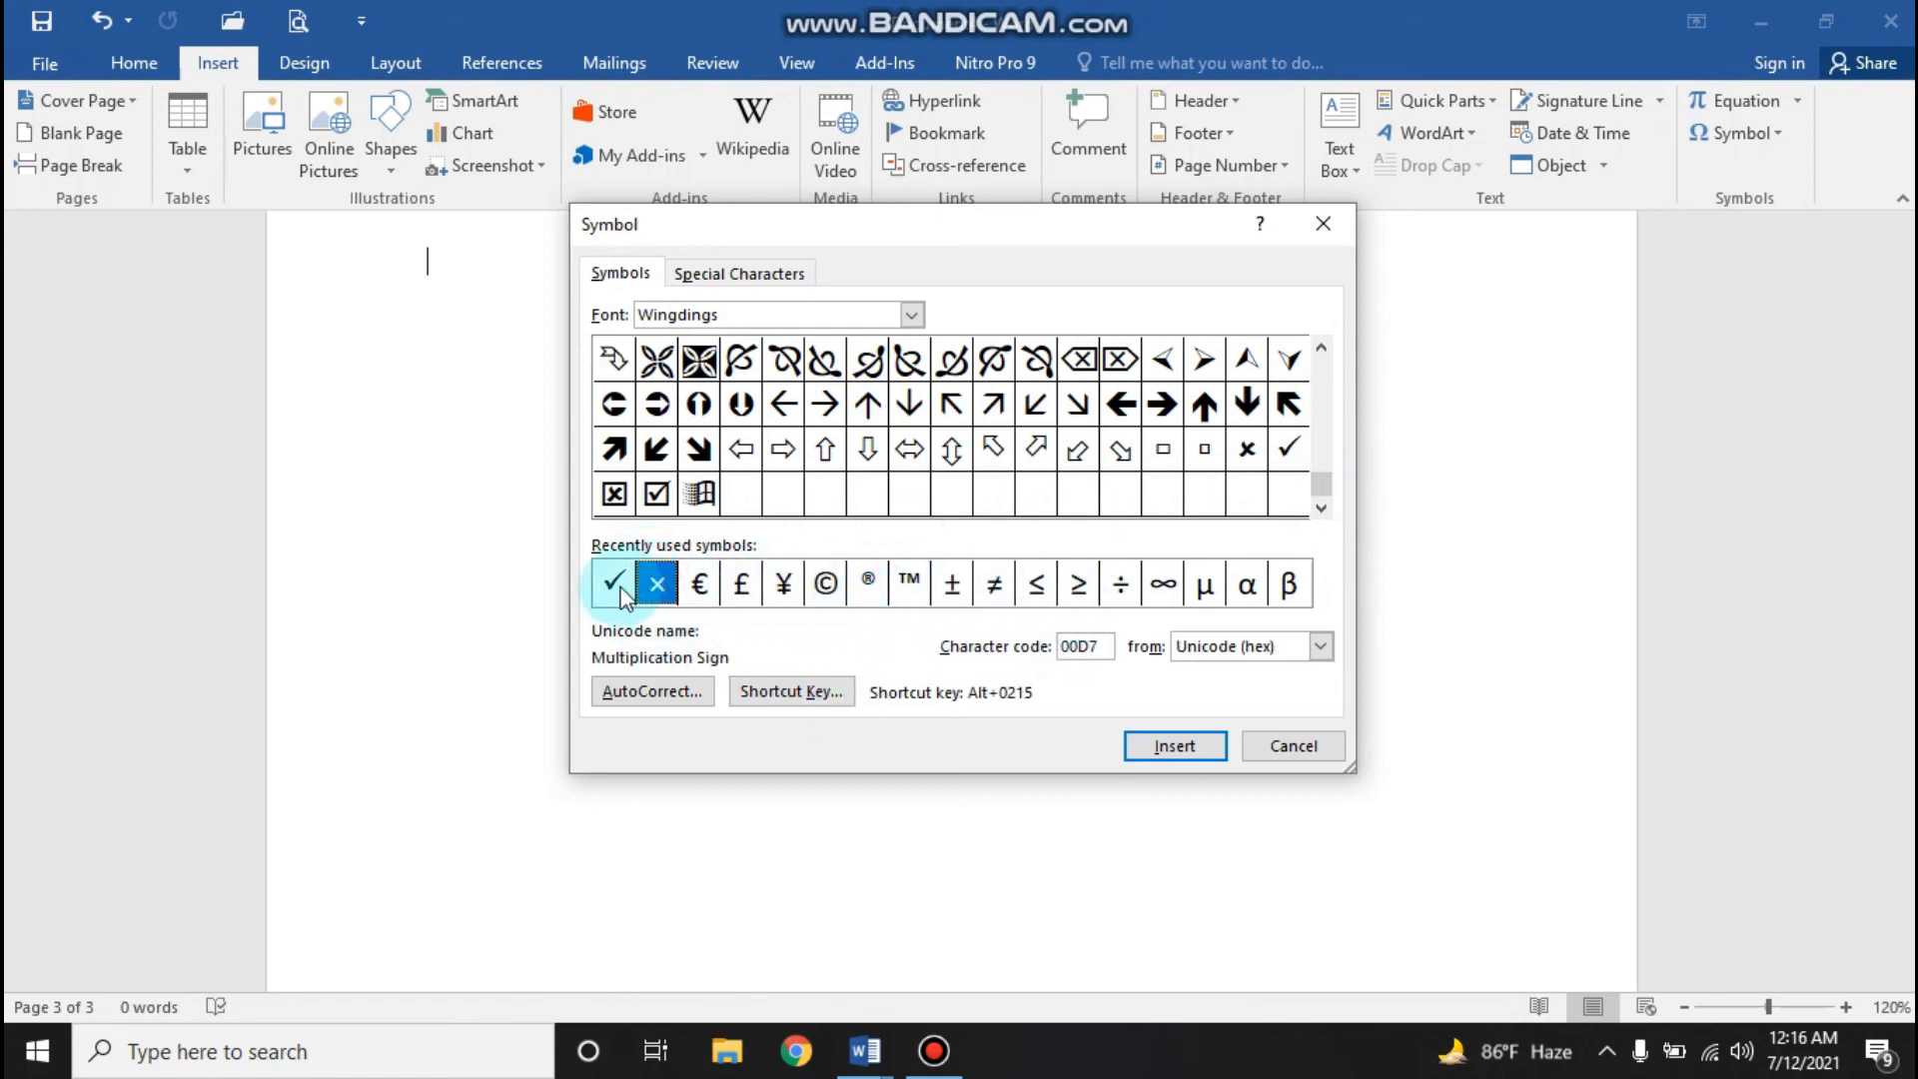
click(1152, 741)
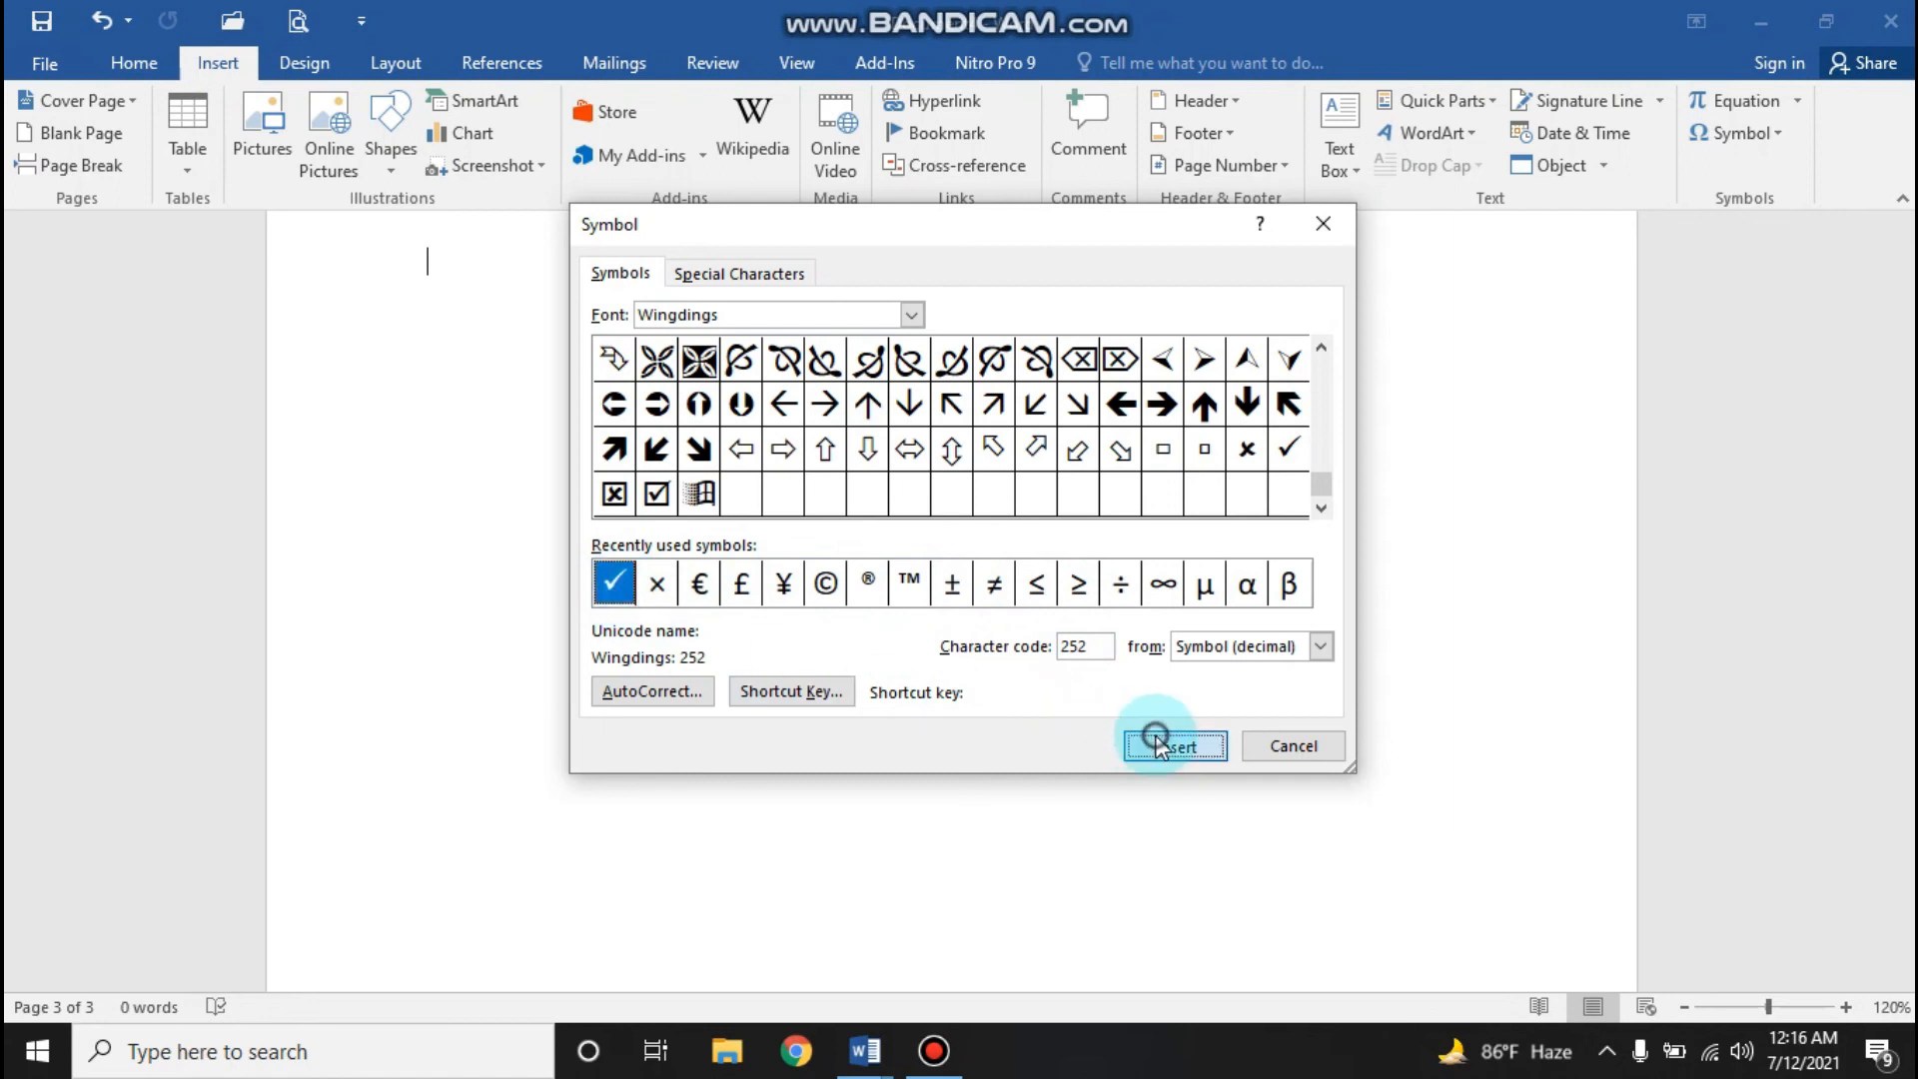
click(1325, 228)
scroll(484, 489, up, 10)
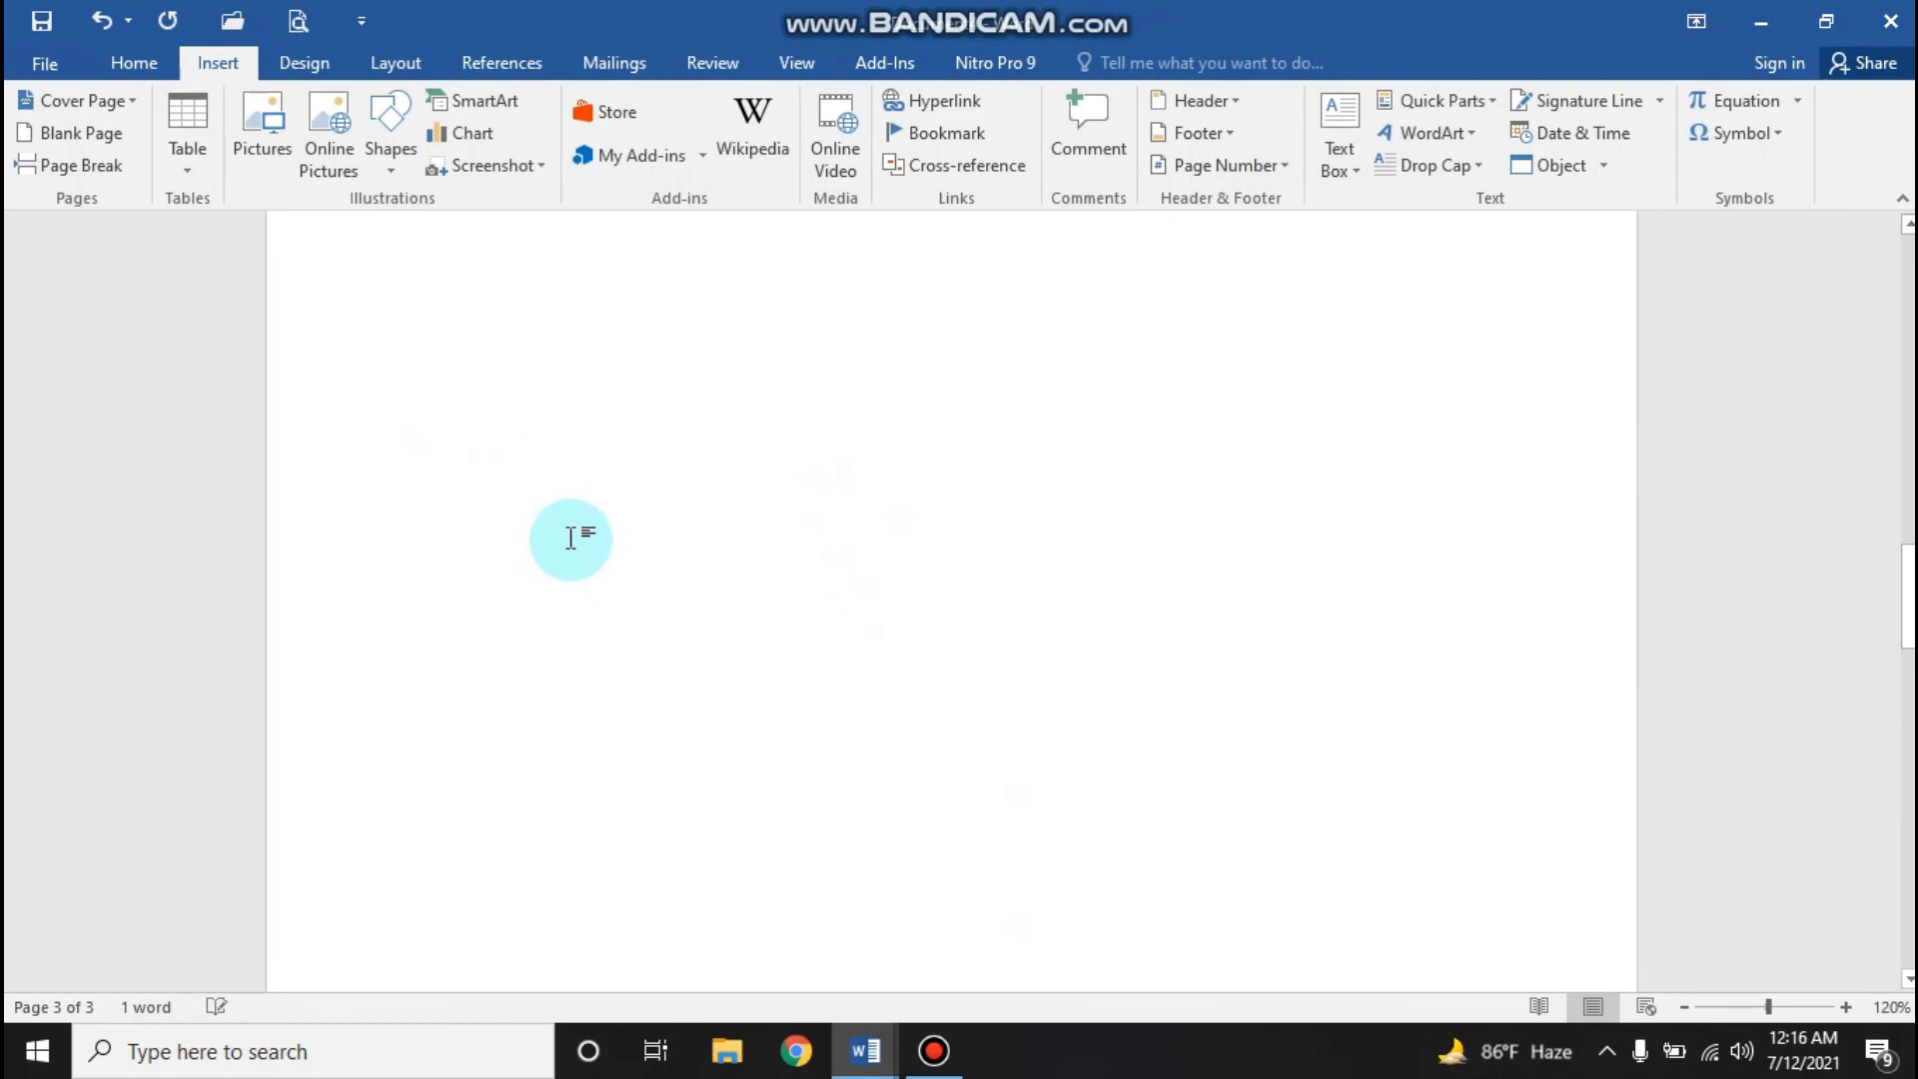
scroll(560, 494, up, 3)
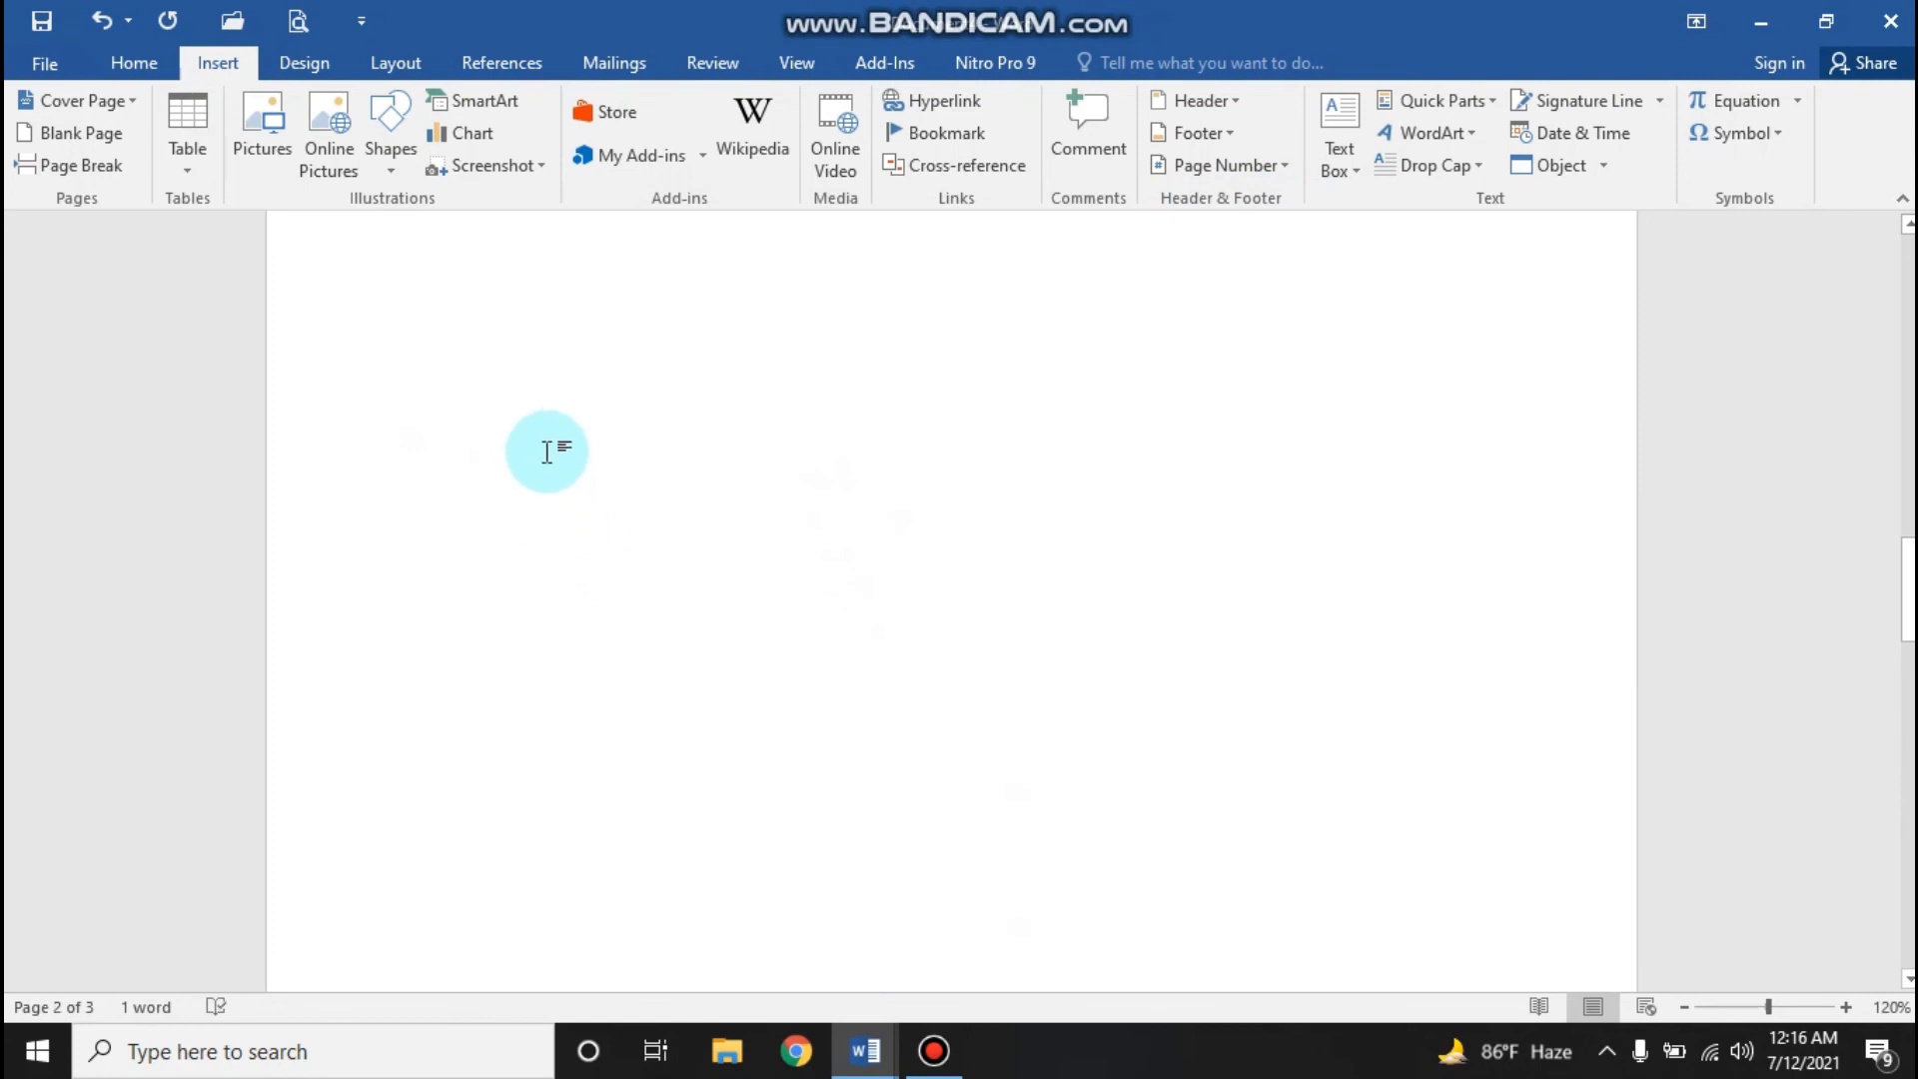
click(314, 128)
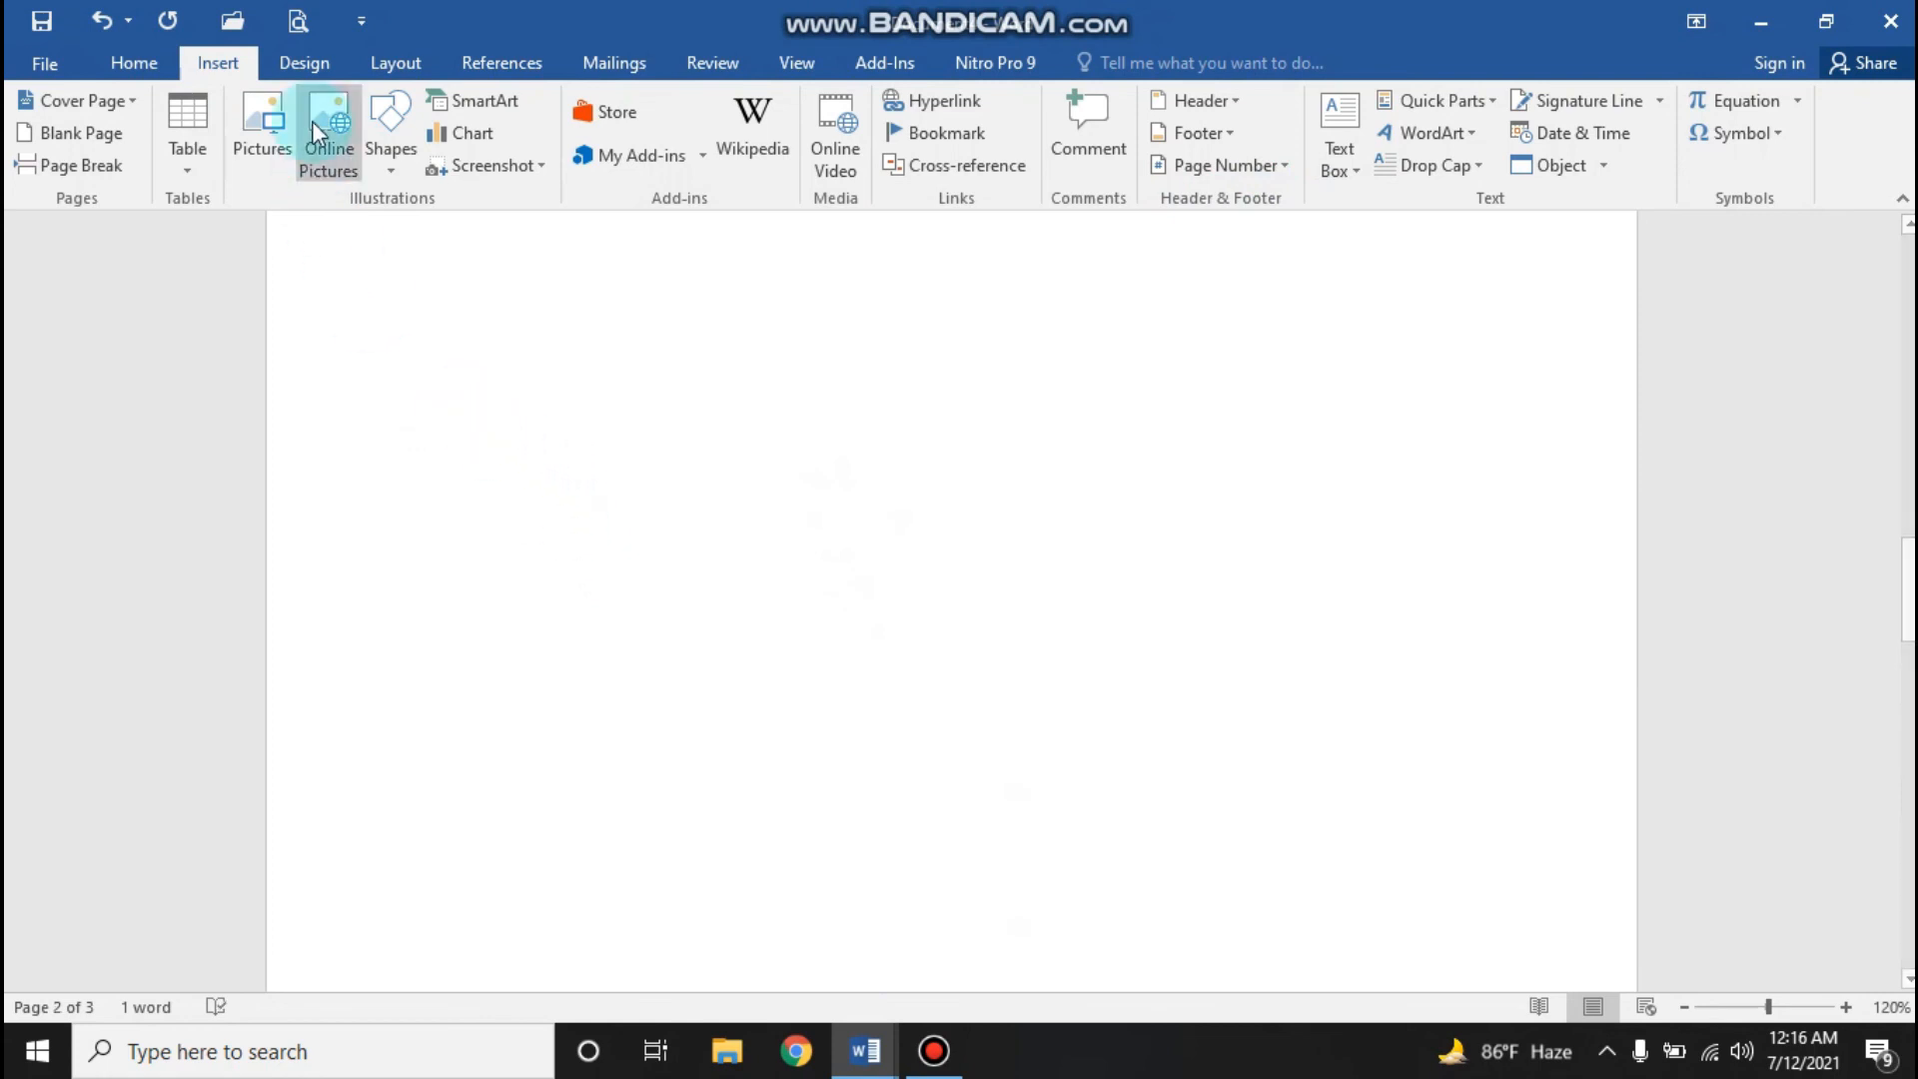
click(289, 60)
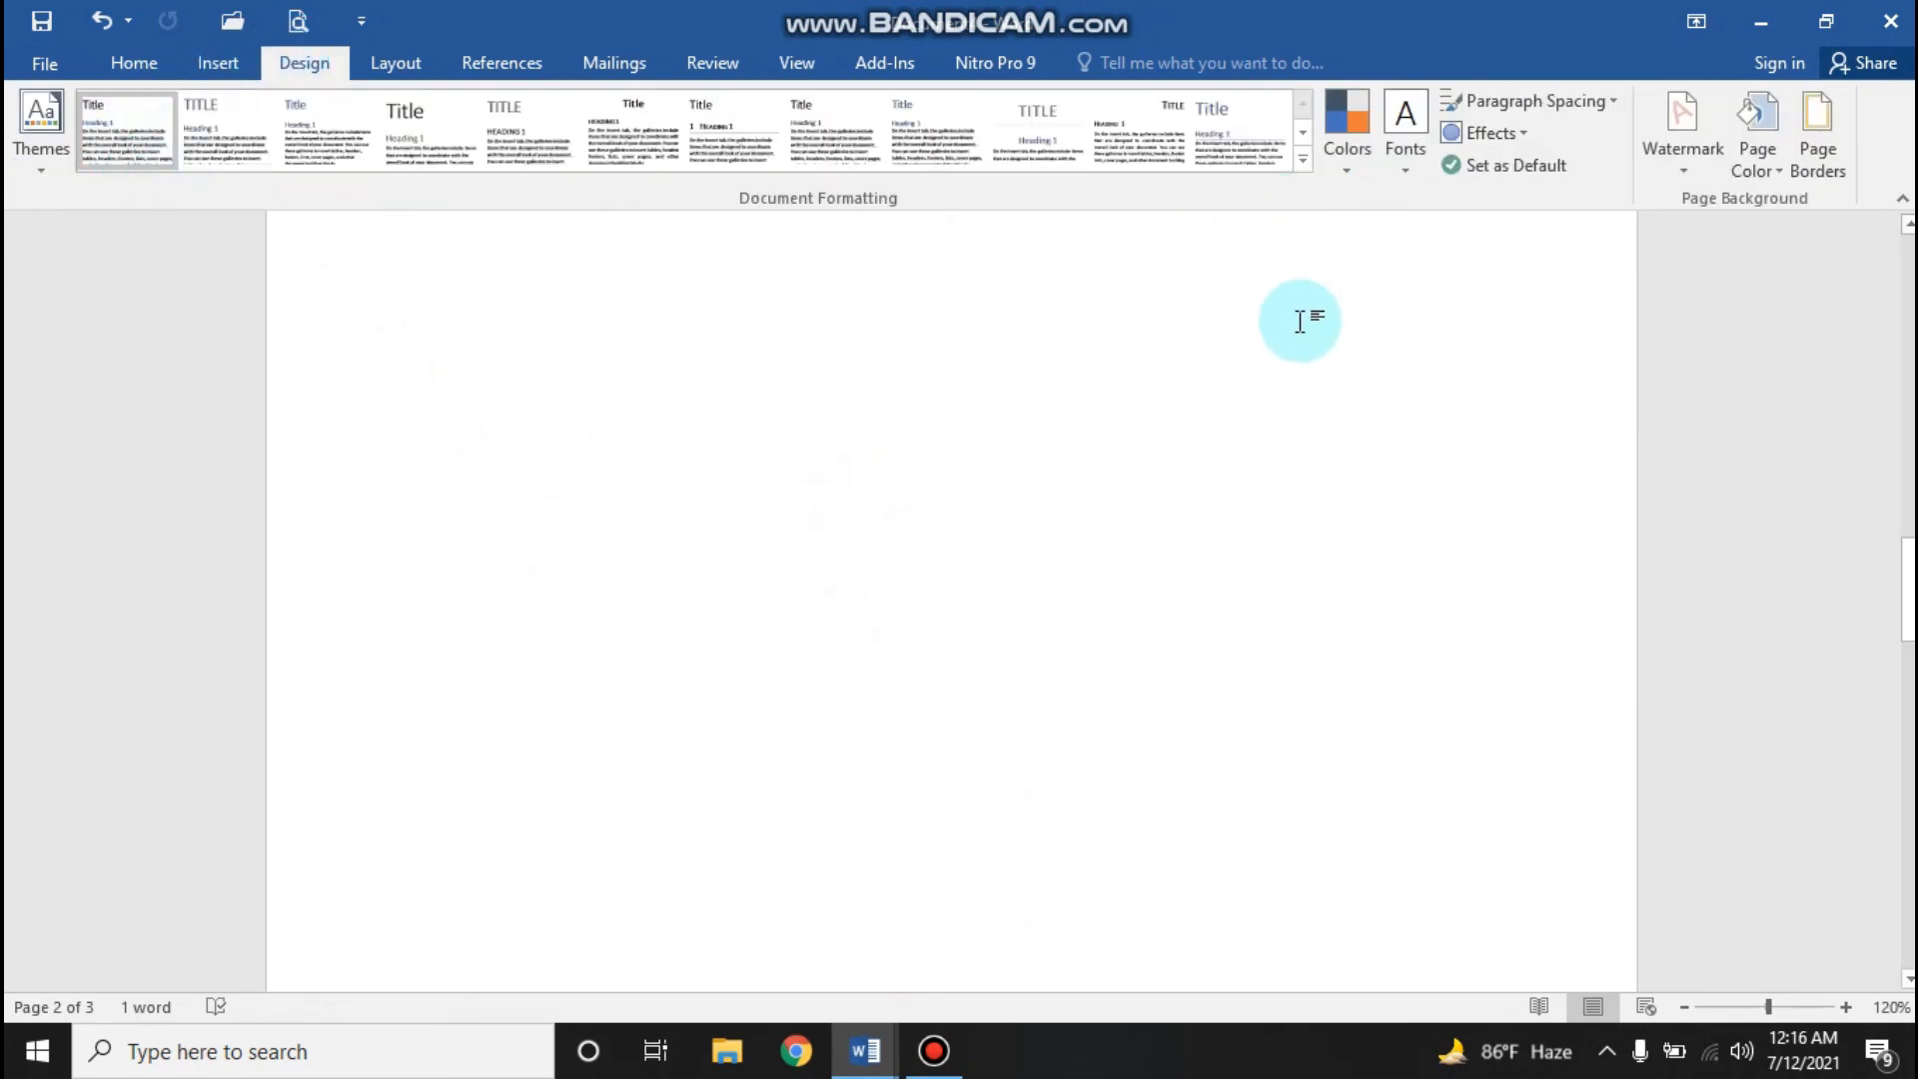
click(935, 1049)
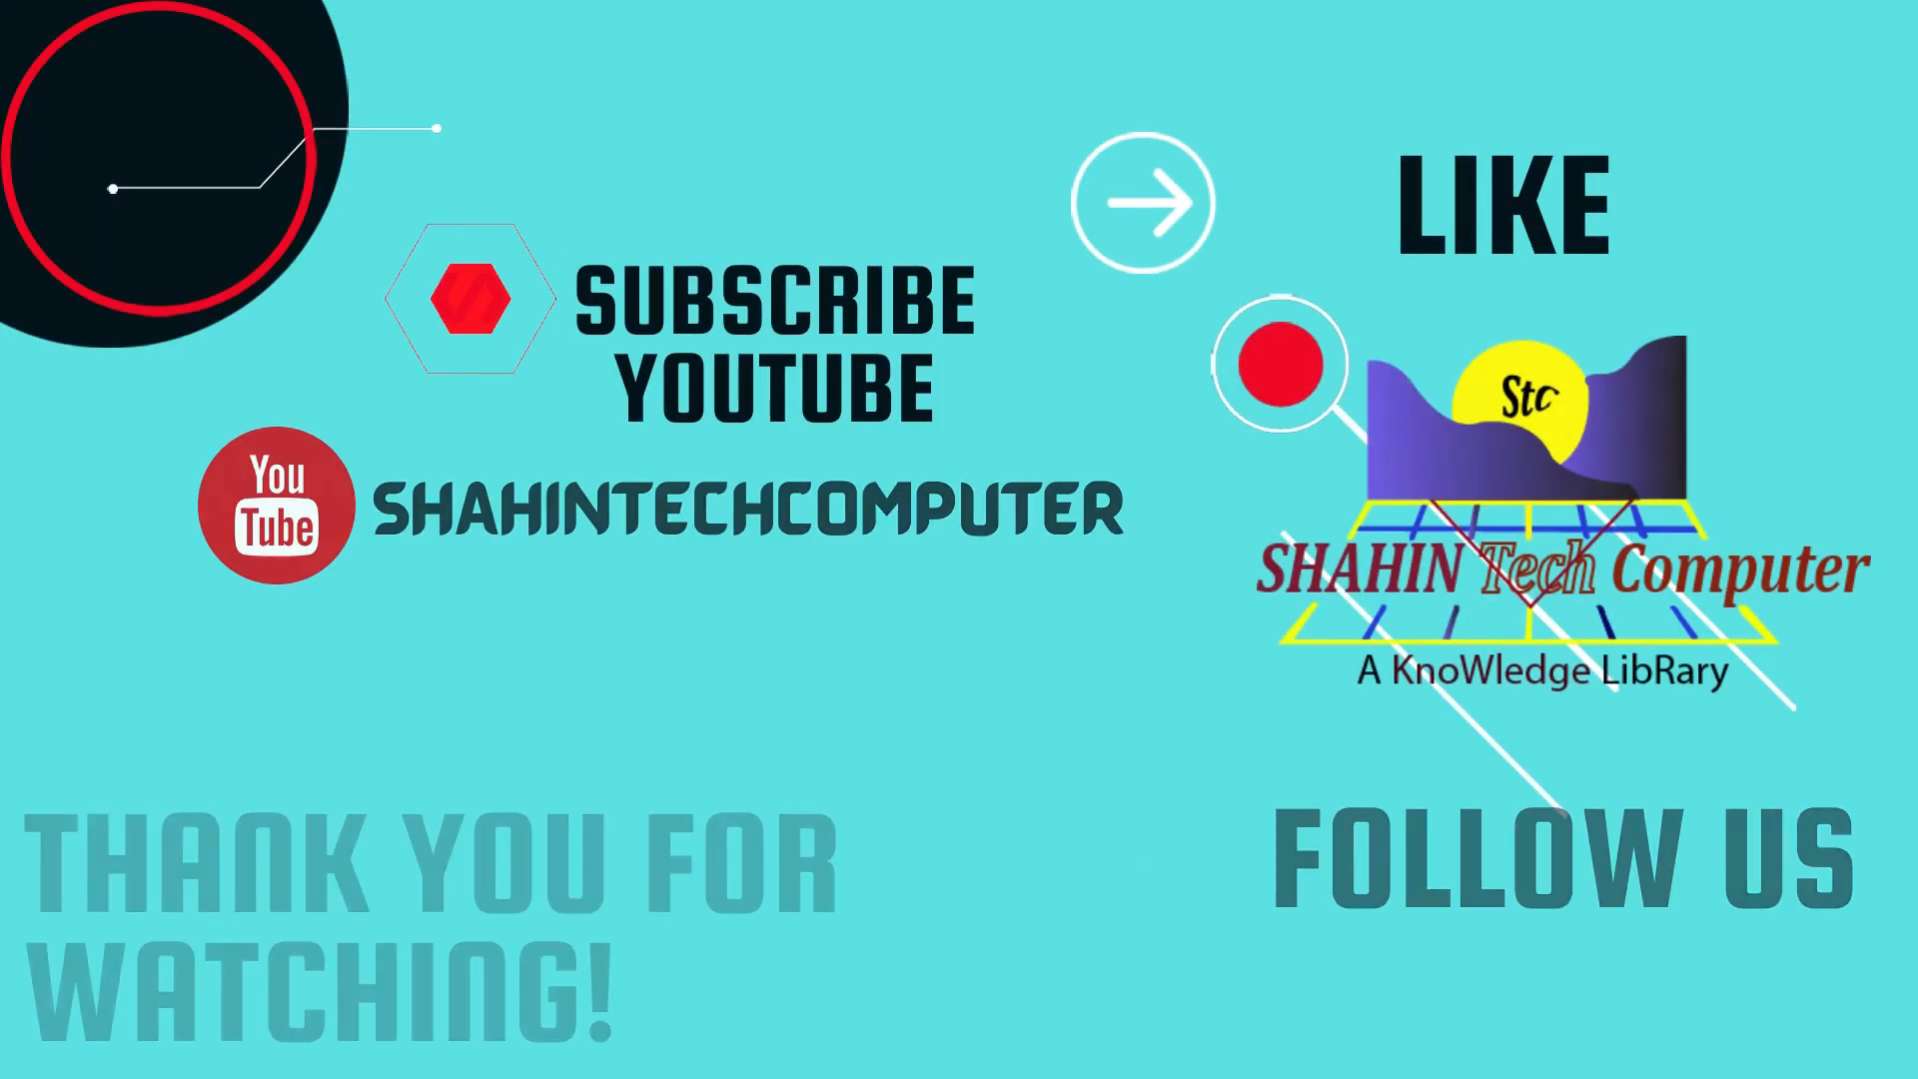